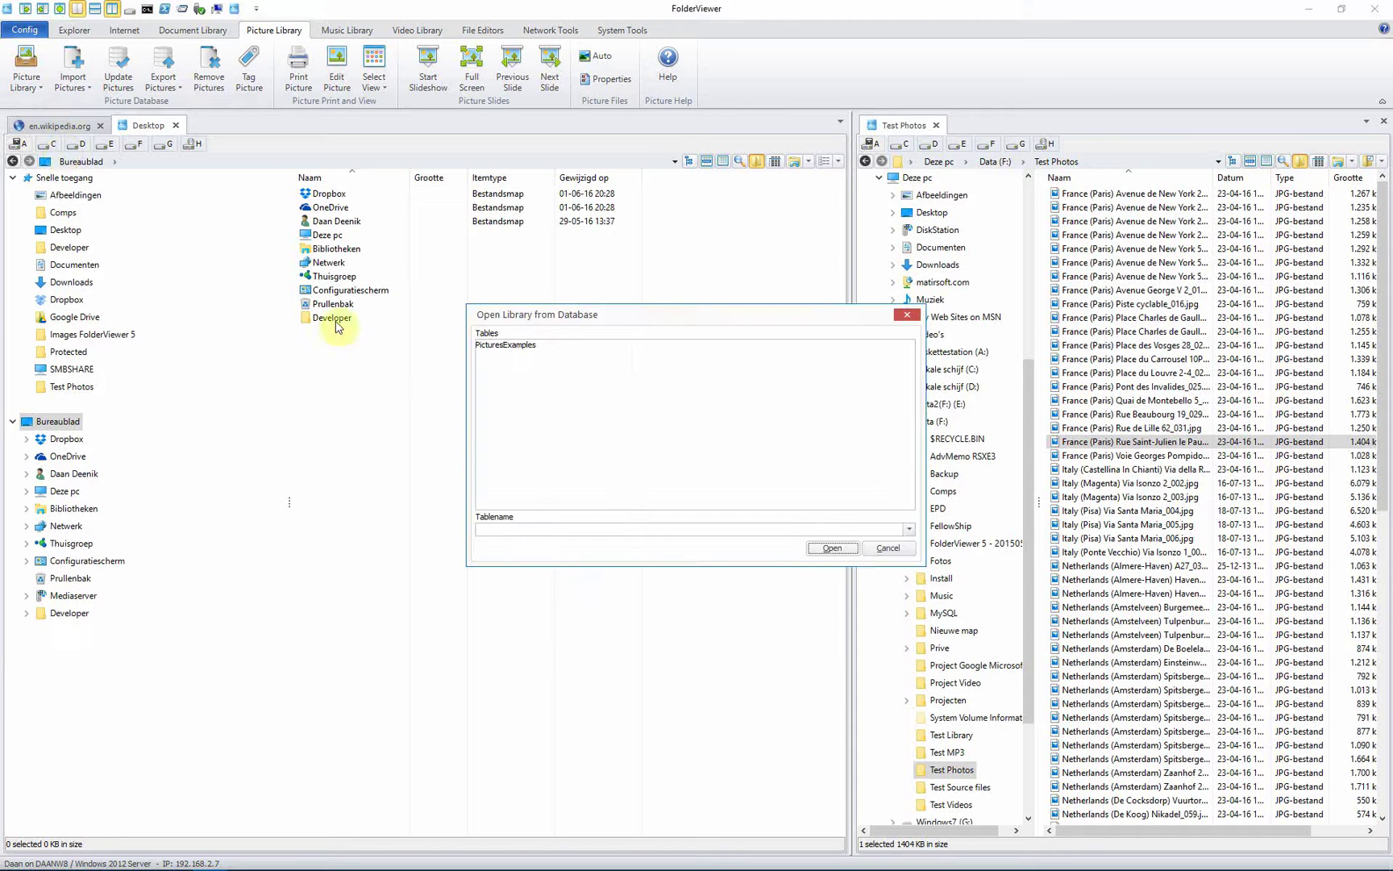
Open the PicturesExamples library and filter it to City > Almere-Haven, which holds 0 pictures.
click(492, 346)
click(832, 547)
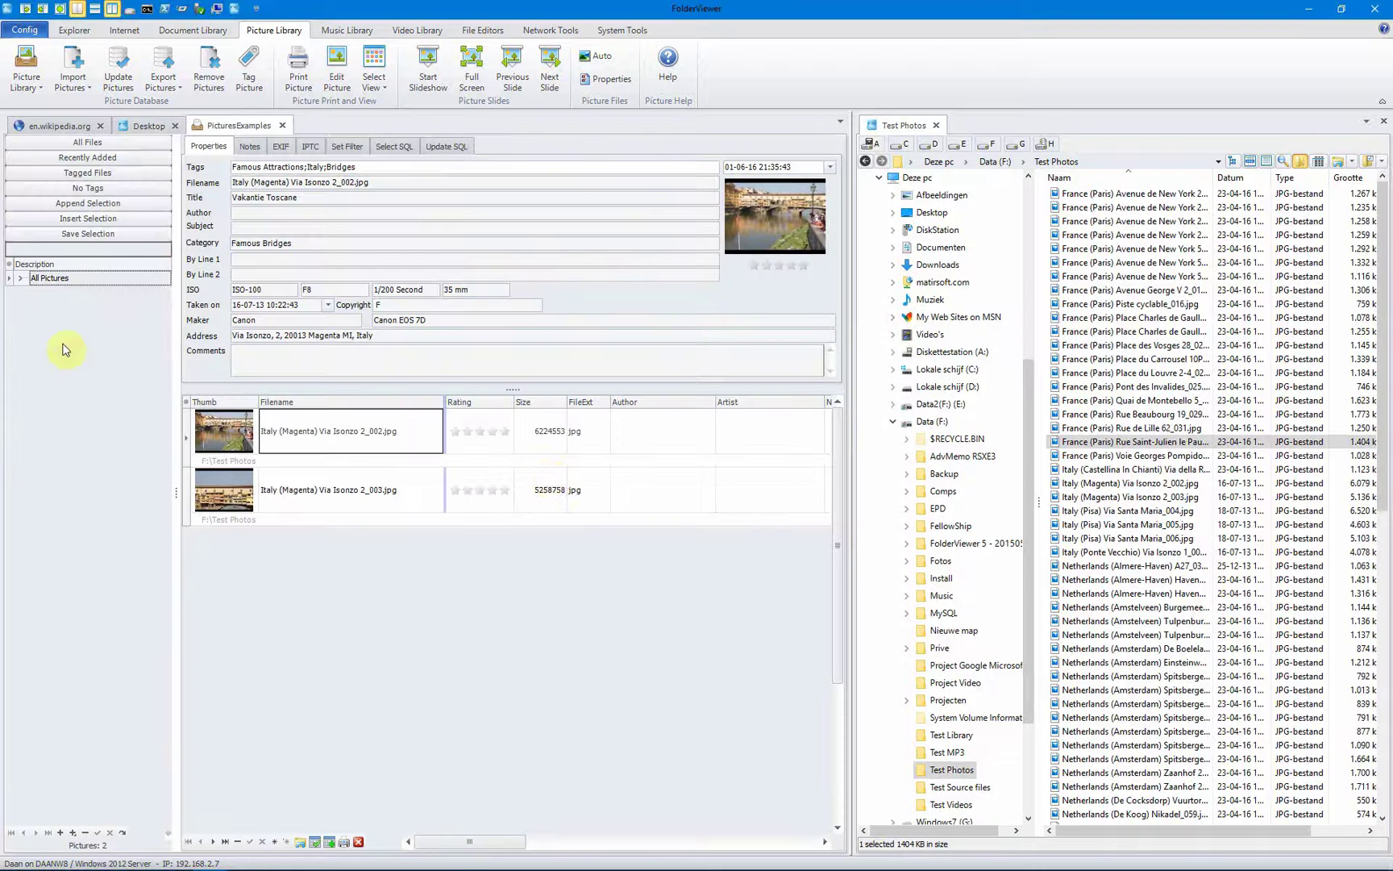
click(20, 277)
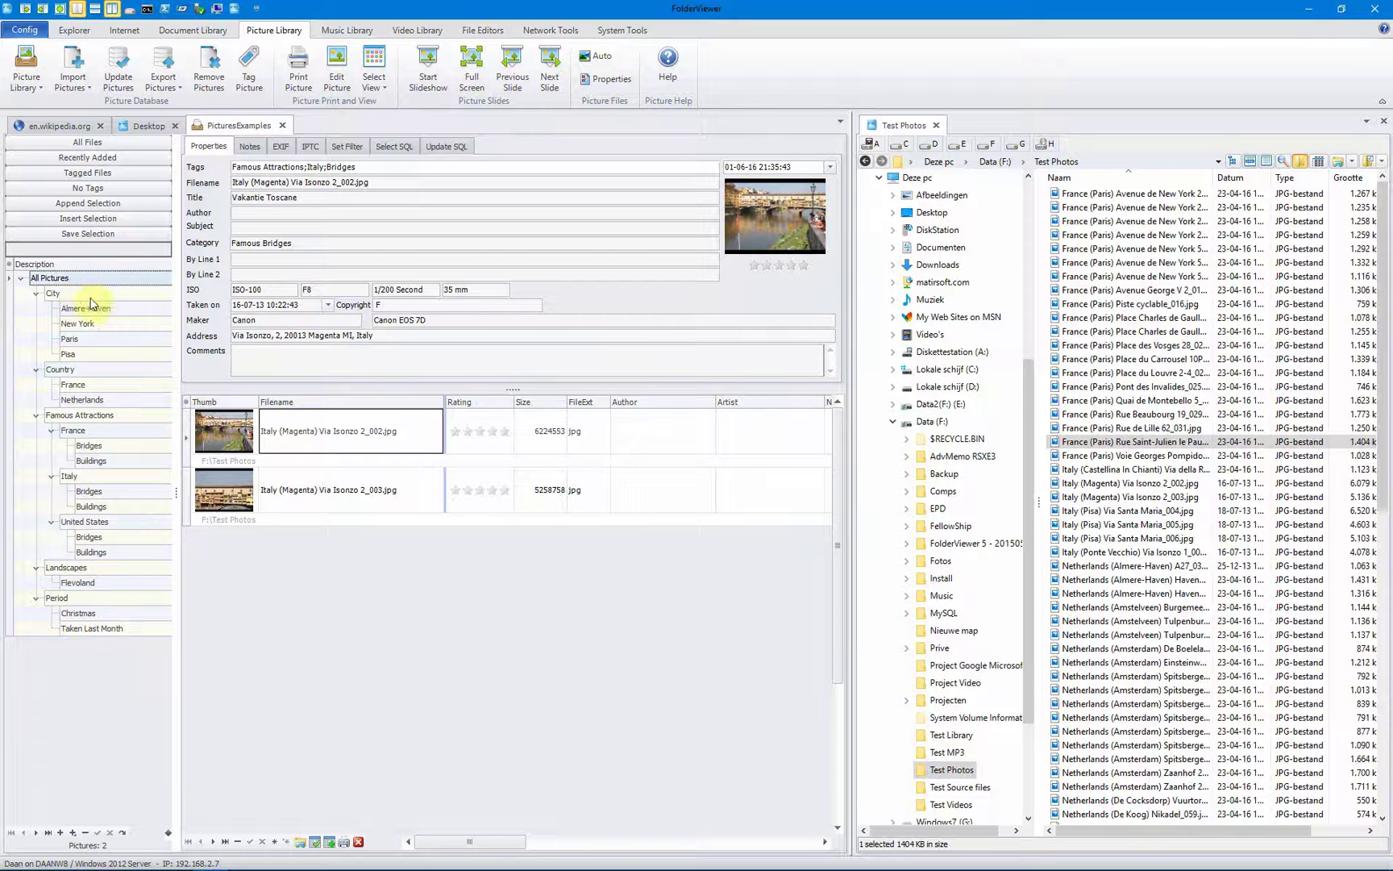
click(111, 311)
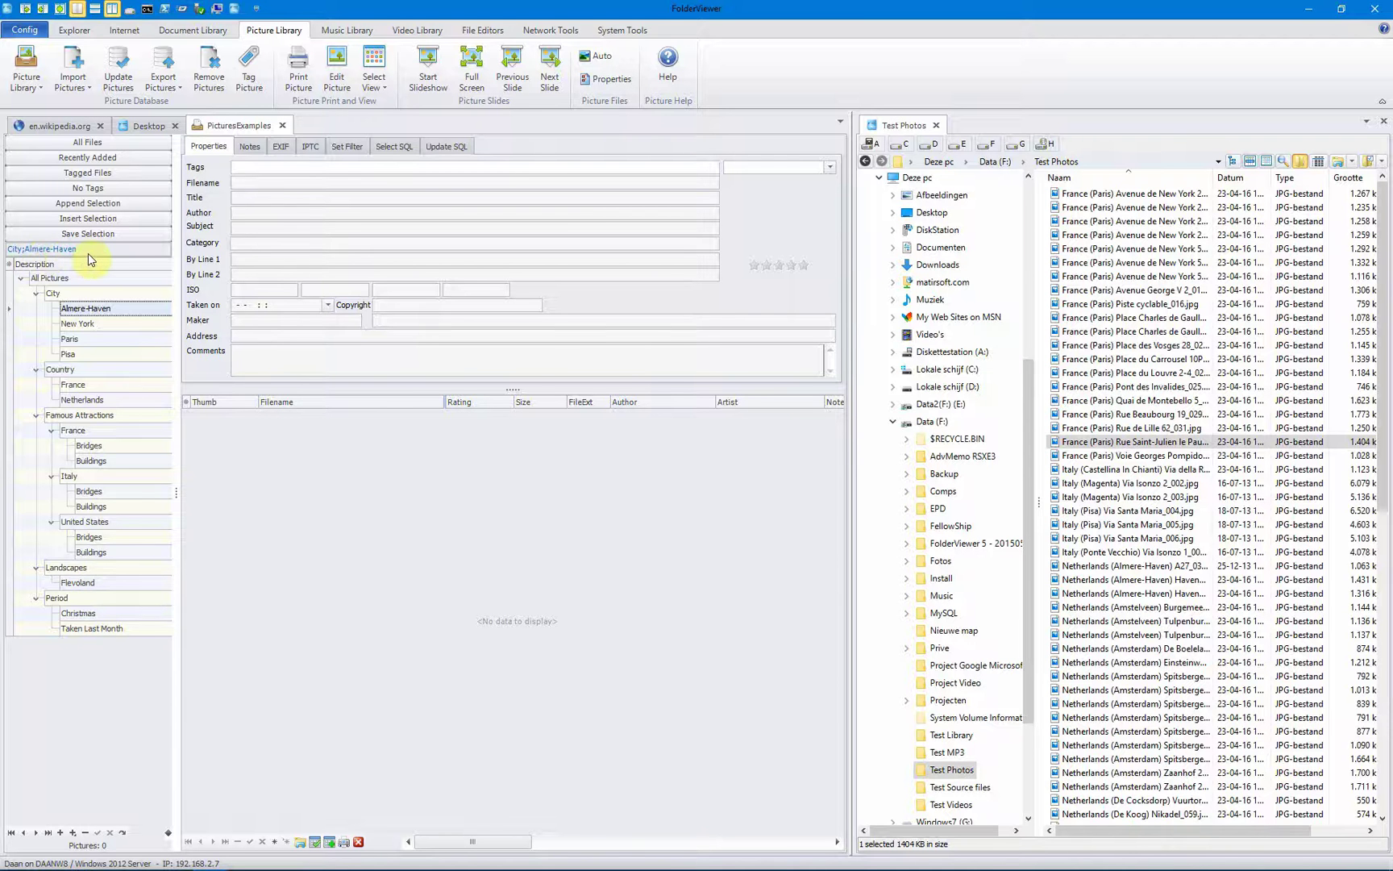
Add the two Almere-Haven photos from Test Photos to the library with Add Pictures.
click(1095, 567)
key(shift+Down)
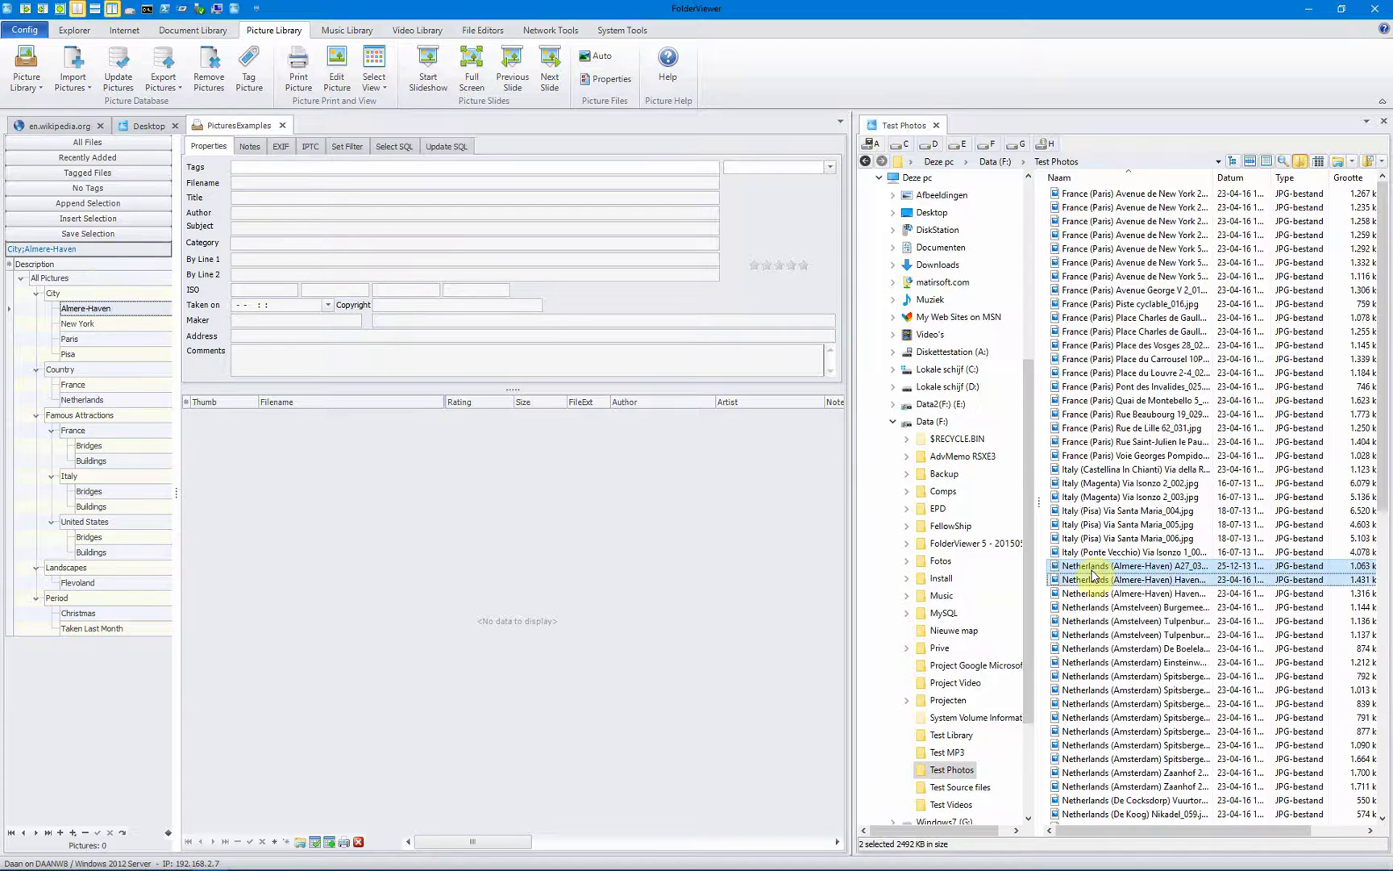
click(73, 83)
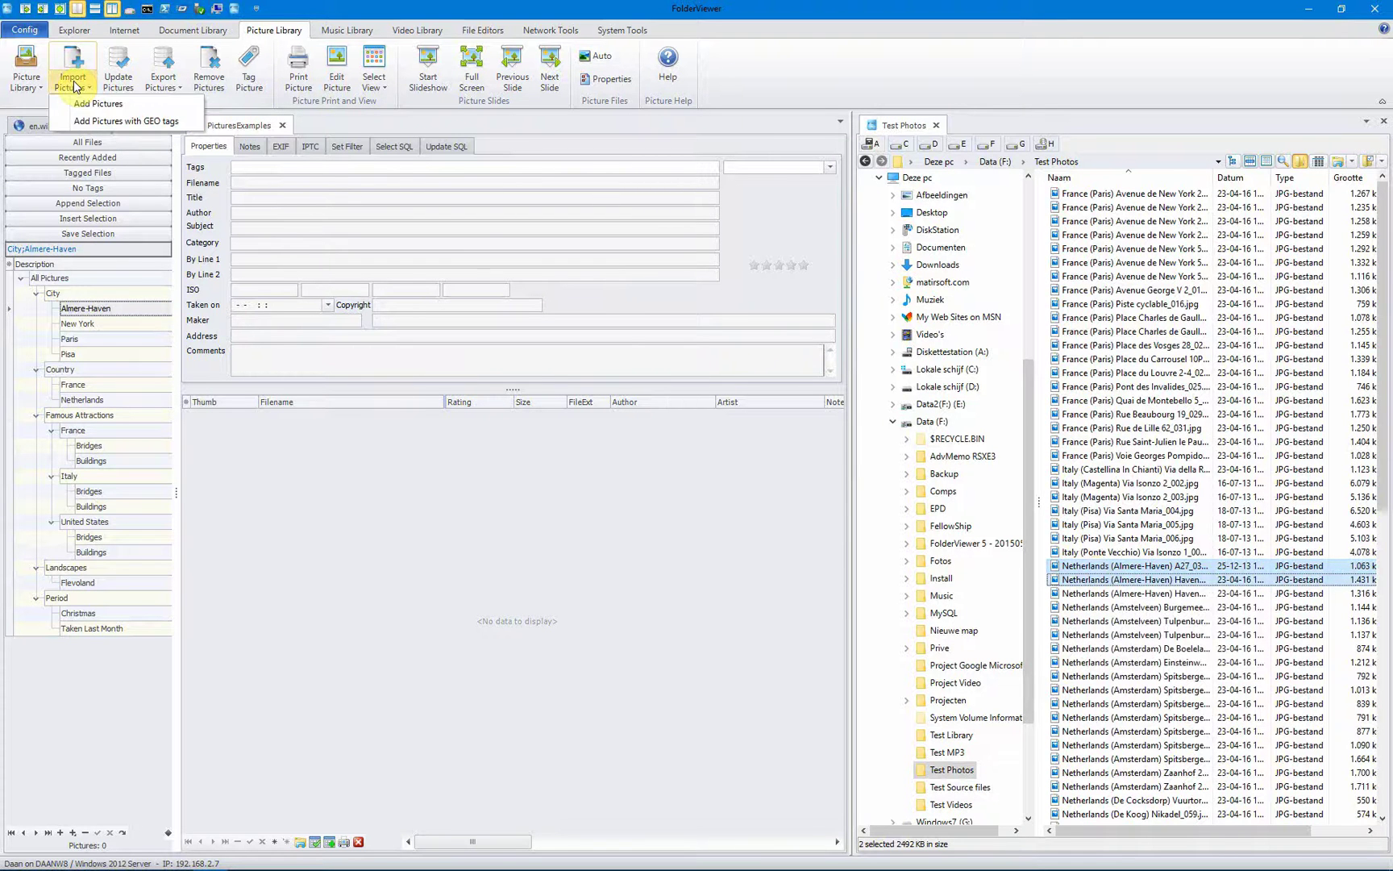
click(130, 106)
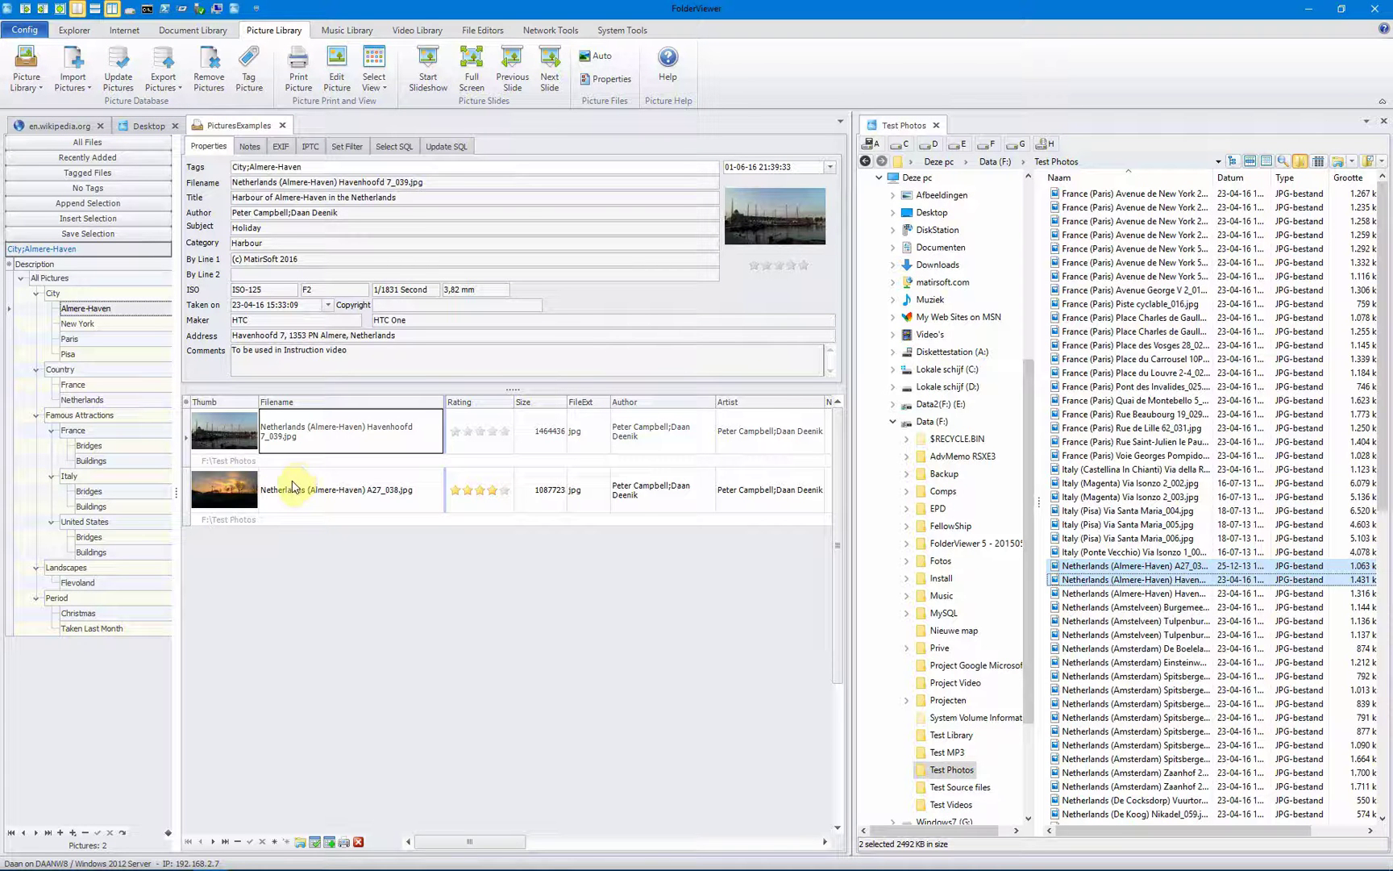
Inspect the A27_038 and Havenhoofd 7_039 entries and their City;Almere-Haven tags.
click(292, 487)
click(294, 440)
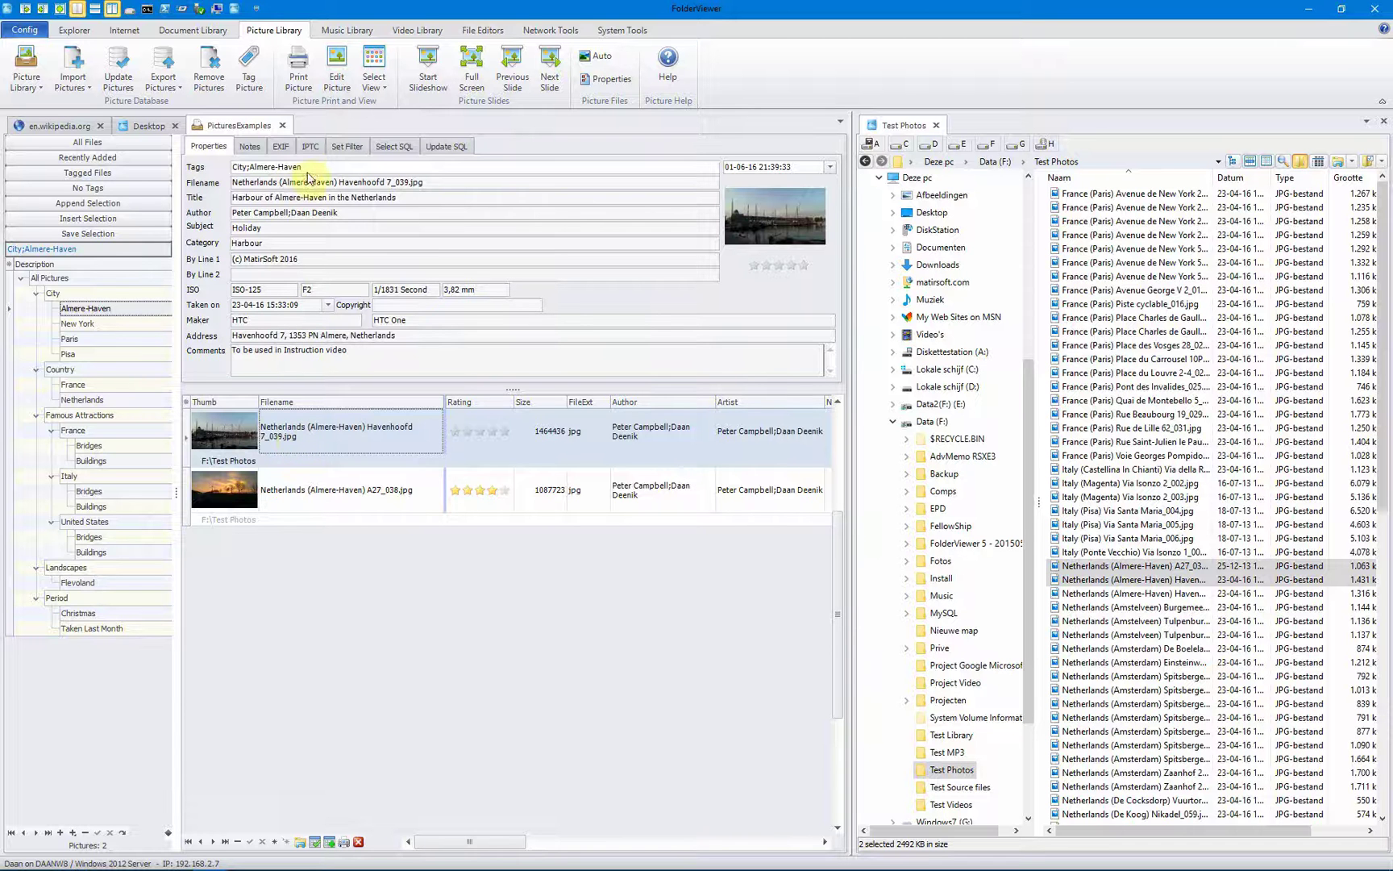
drag(306, 166, 231, 166)
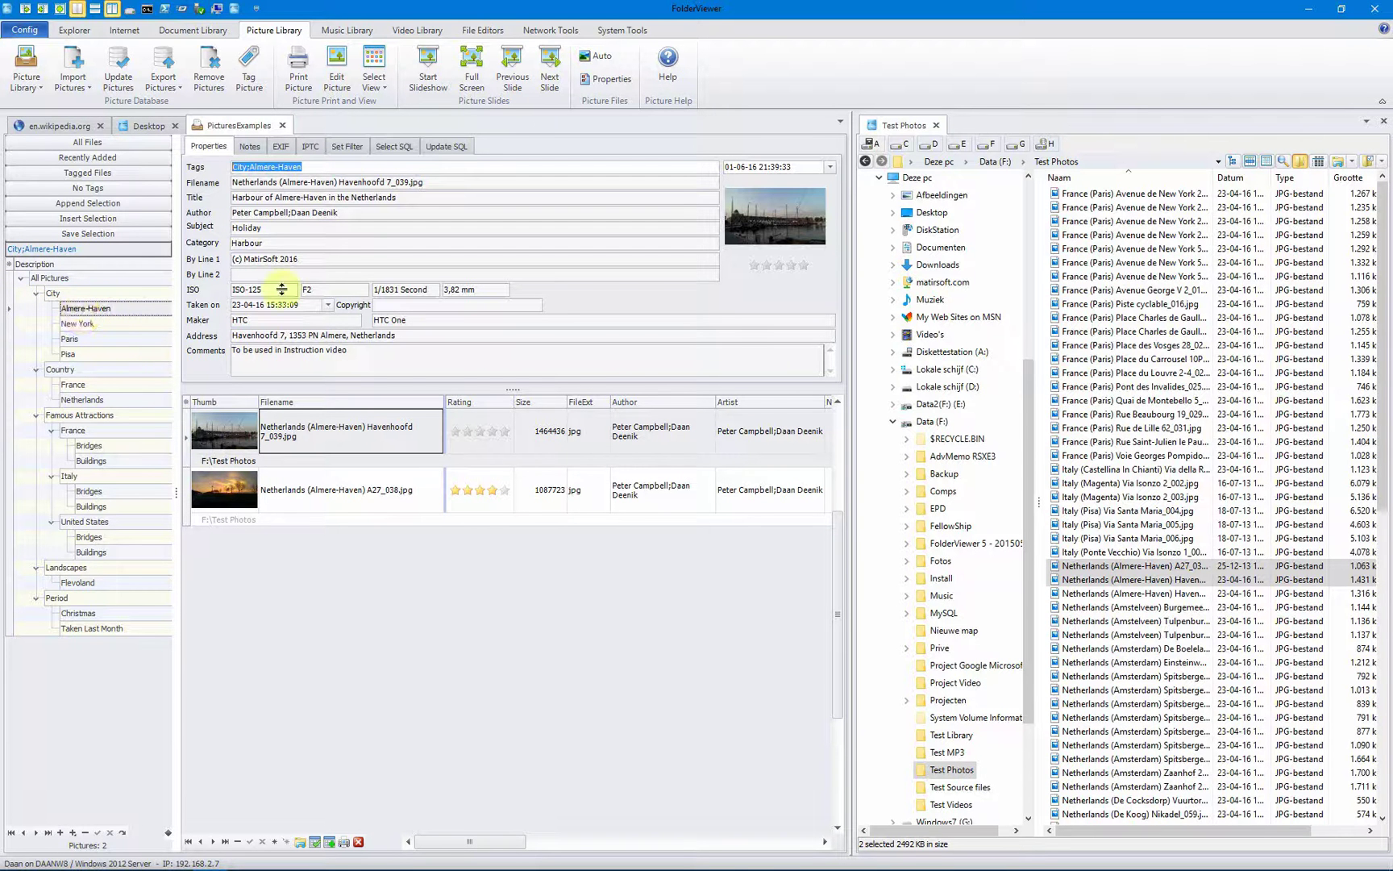
Review the Almere-Haven filter's SQL WHERE condition, then return to Properties.
click(387, 147)
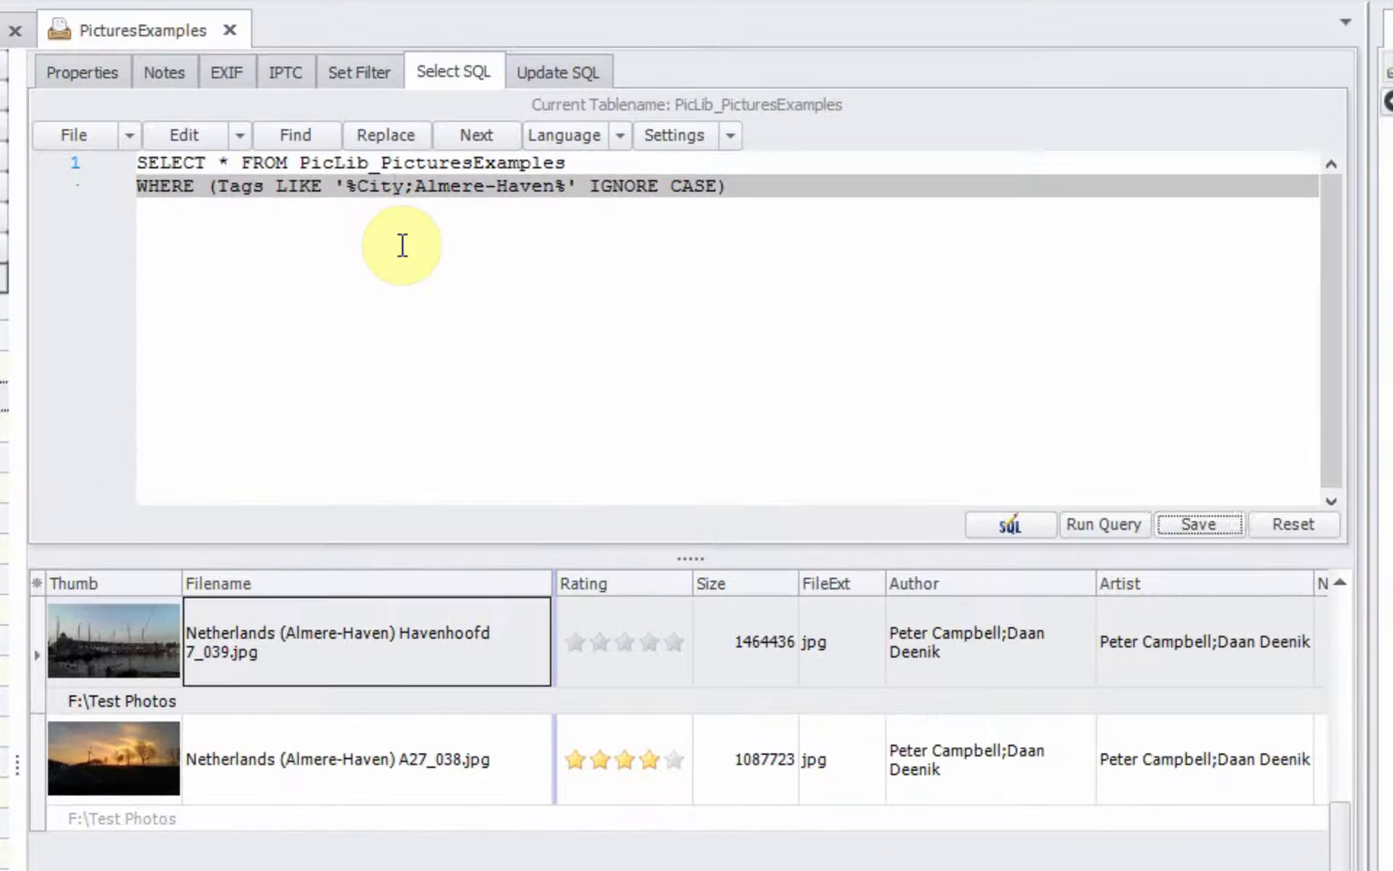
click(359, 233)
click(746, 186)
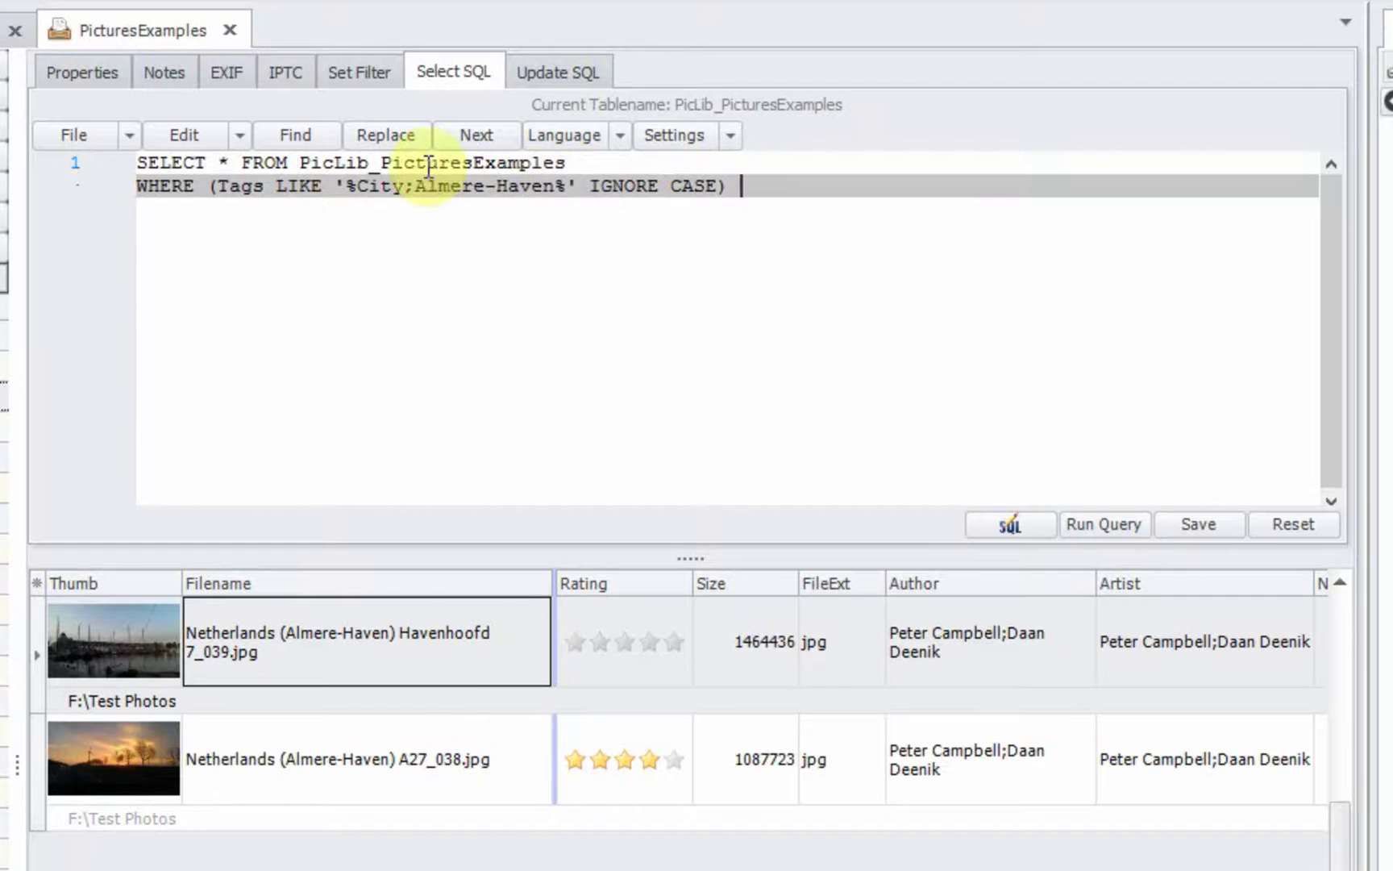
click(108, 72)
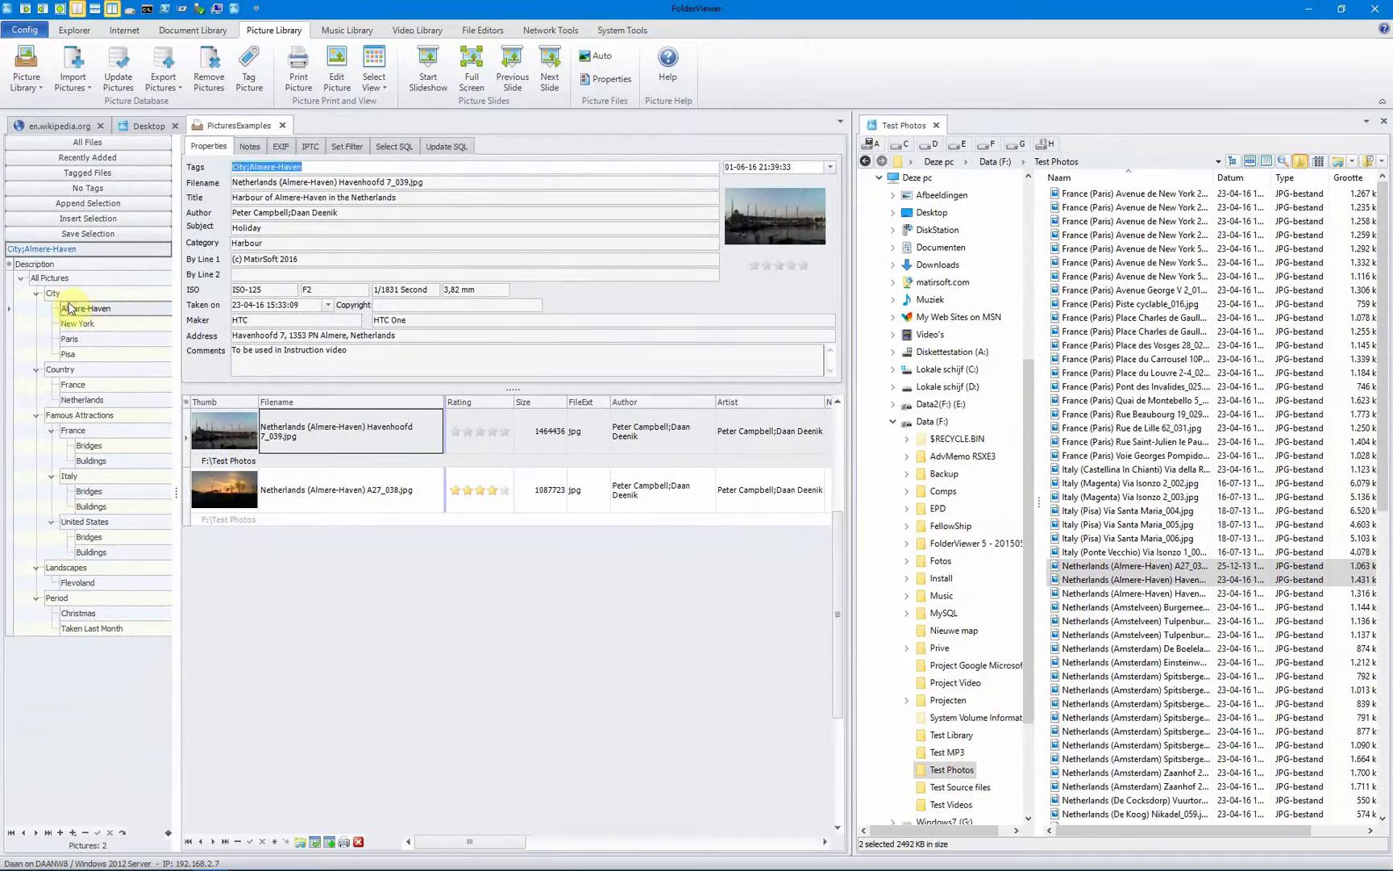
Show All Pictures, then filter the library to the City > Paris category.
click(50, 316)
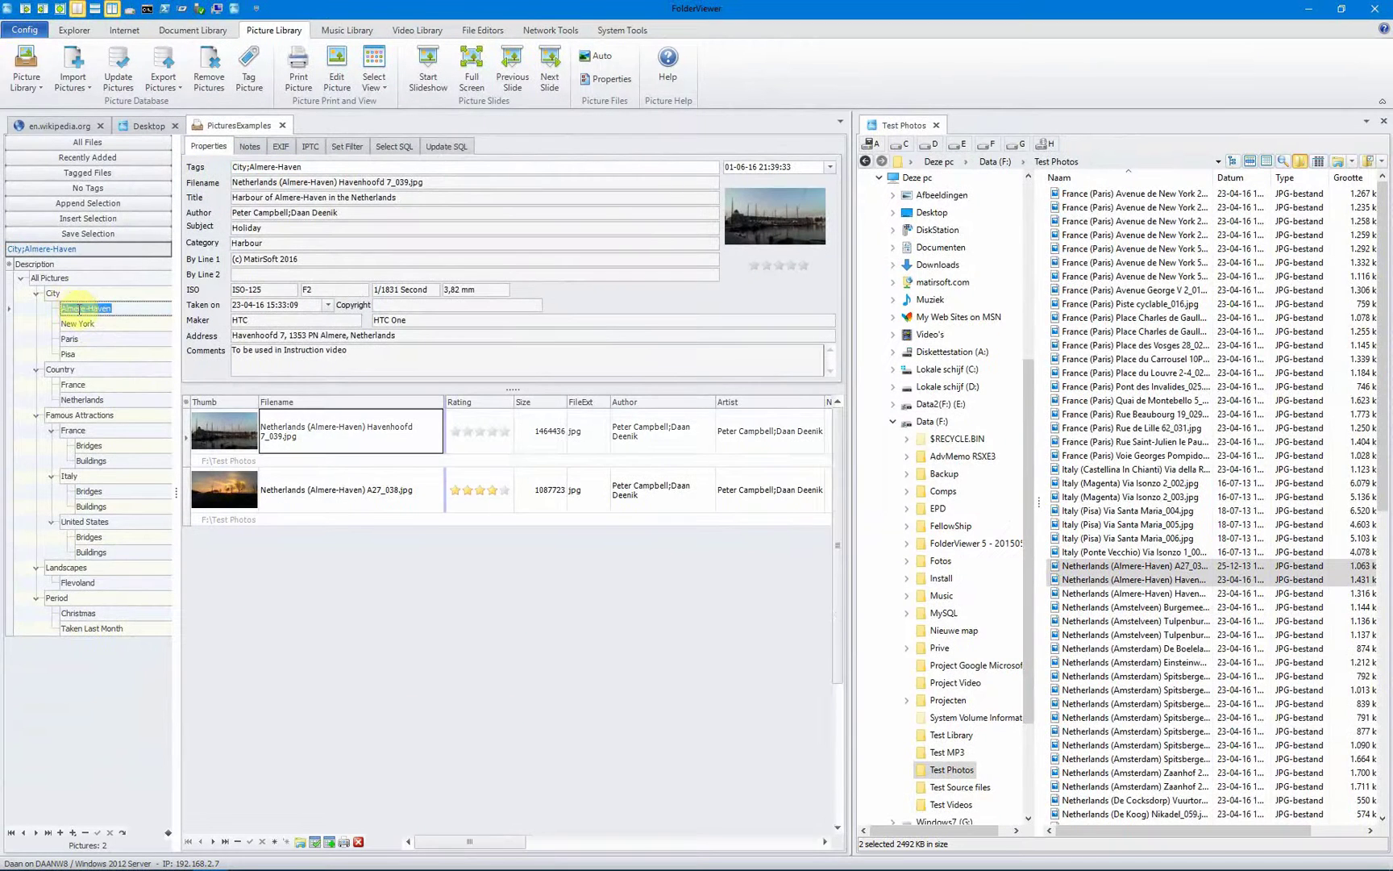
click(53, 280)
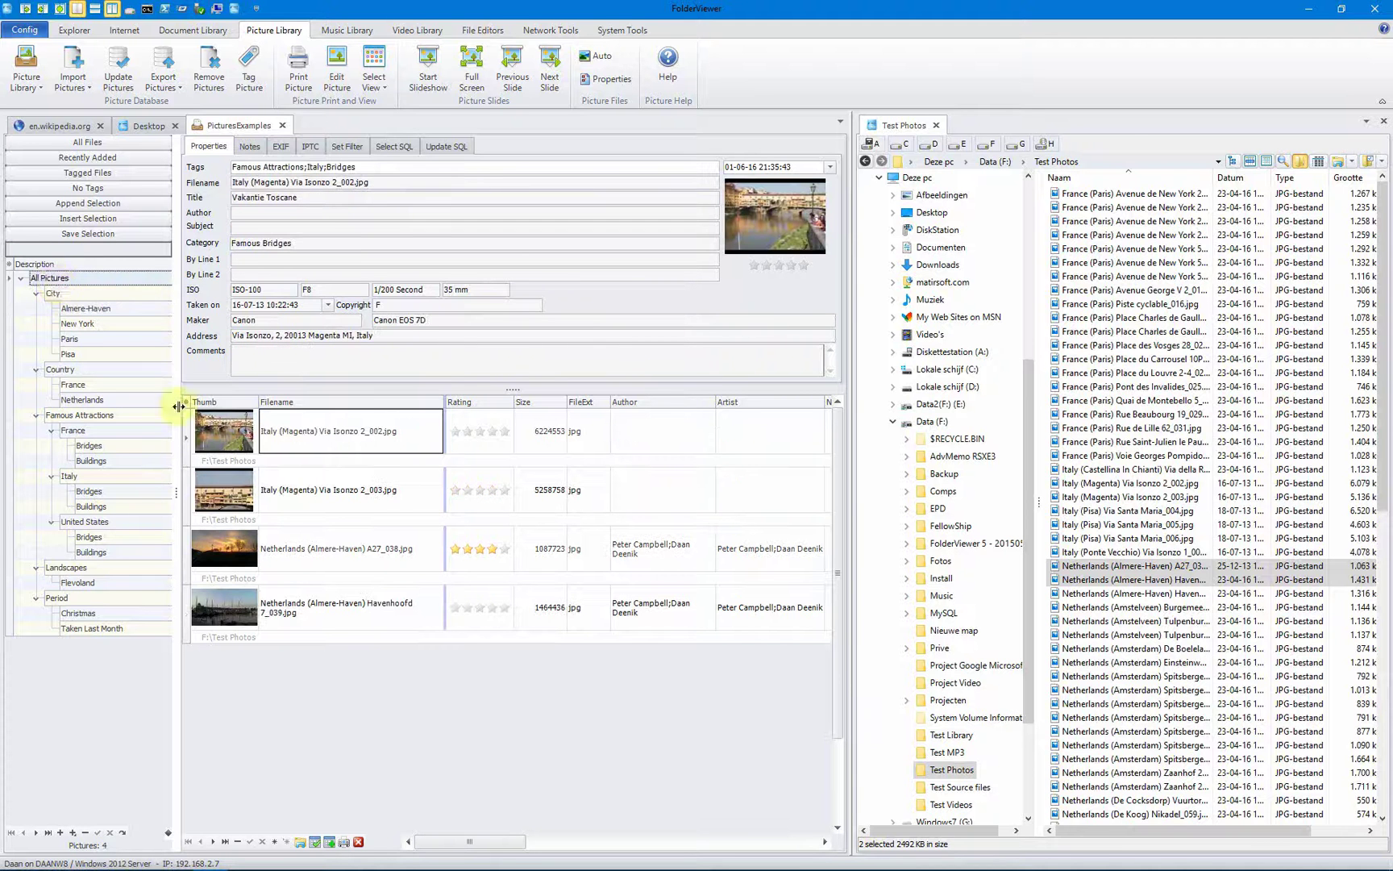
click(107, 315)
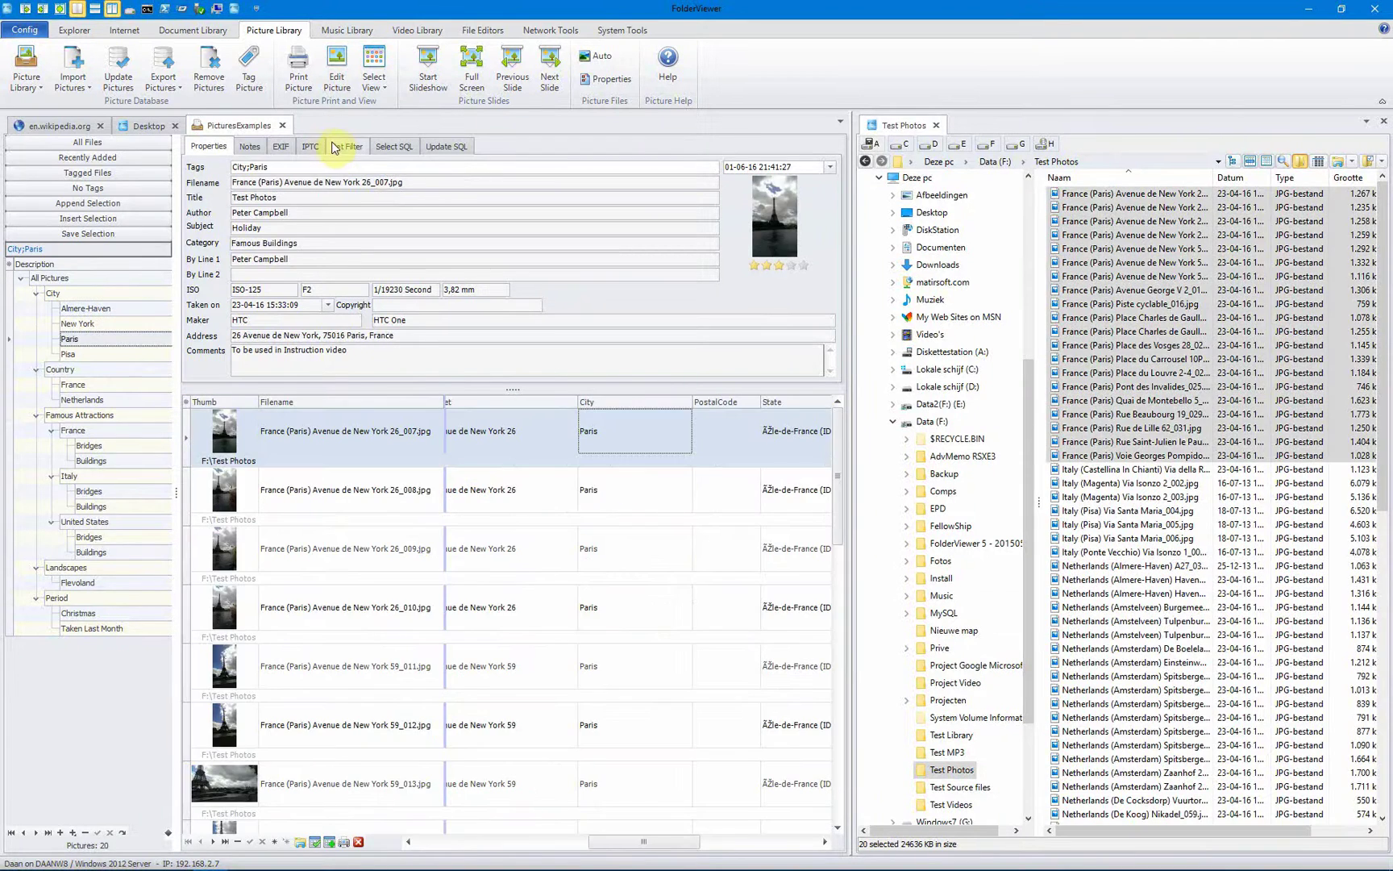
Add a Set Filter condition on the City field with the value Paris.
click(337, 148)
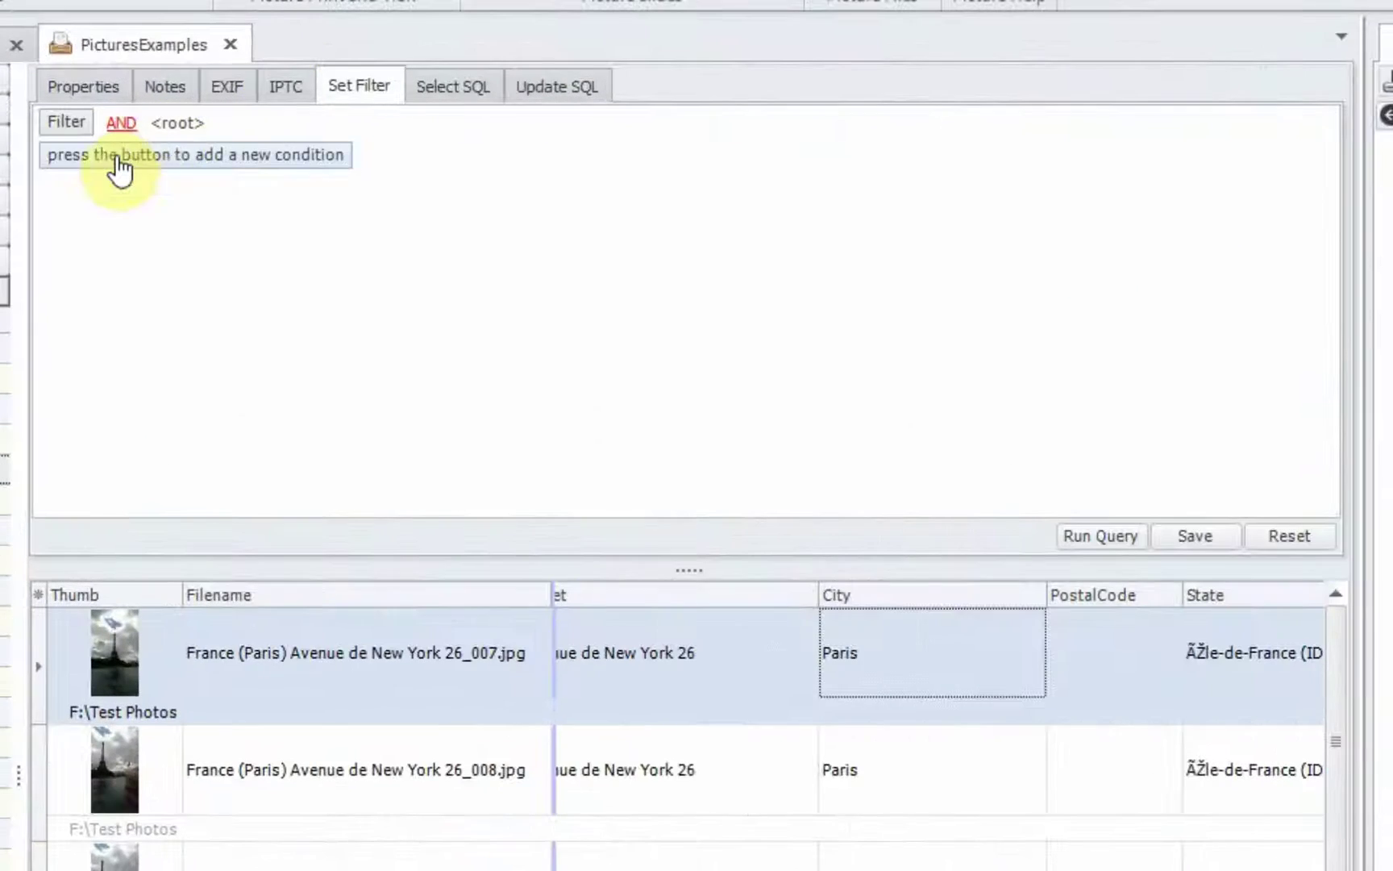
click(226, 186)
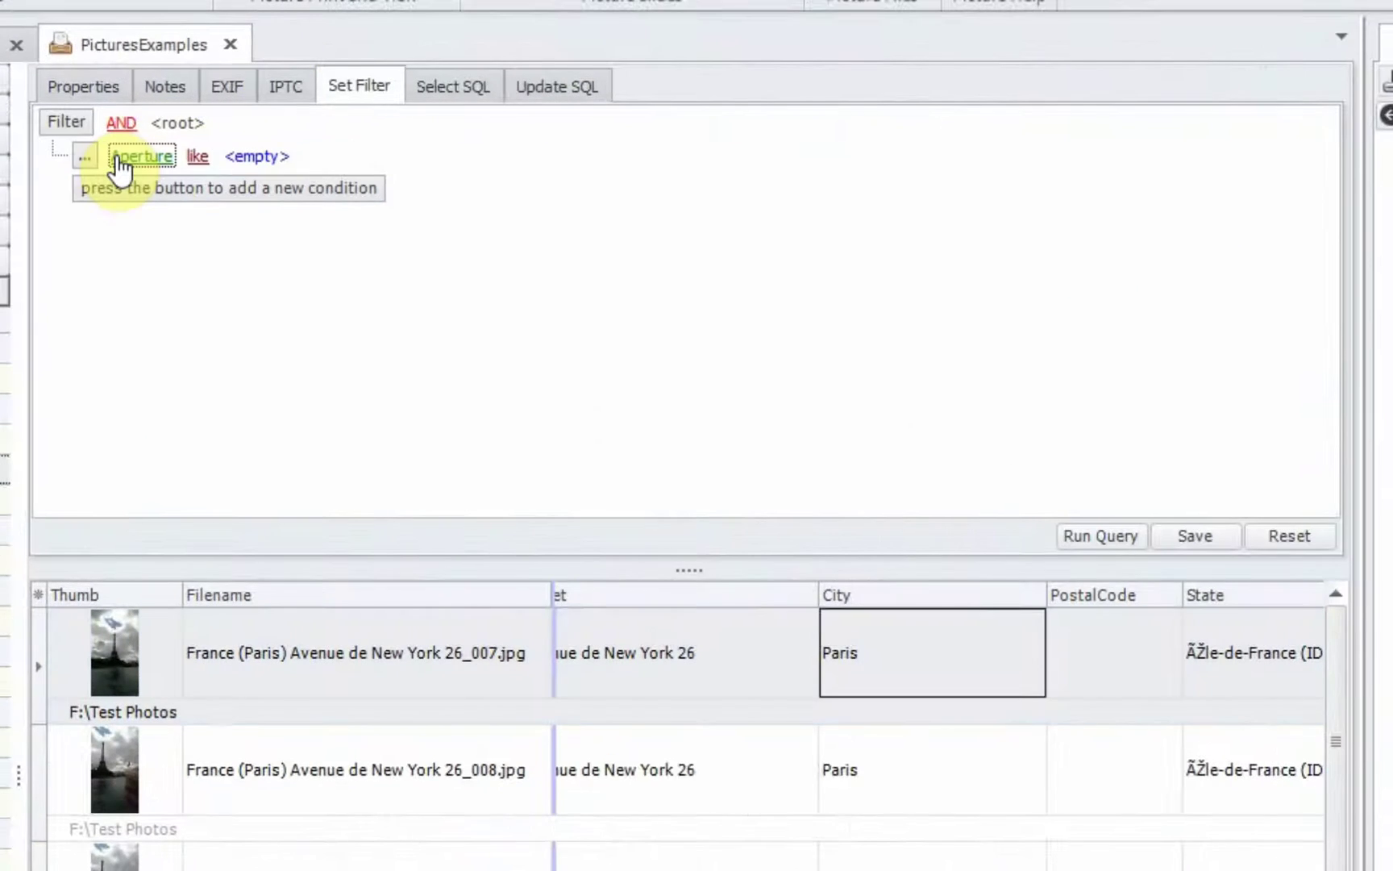
click(119, 160)
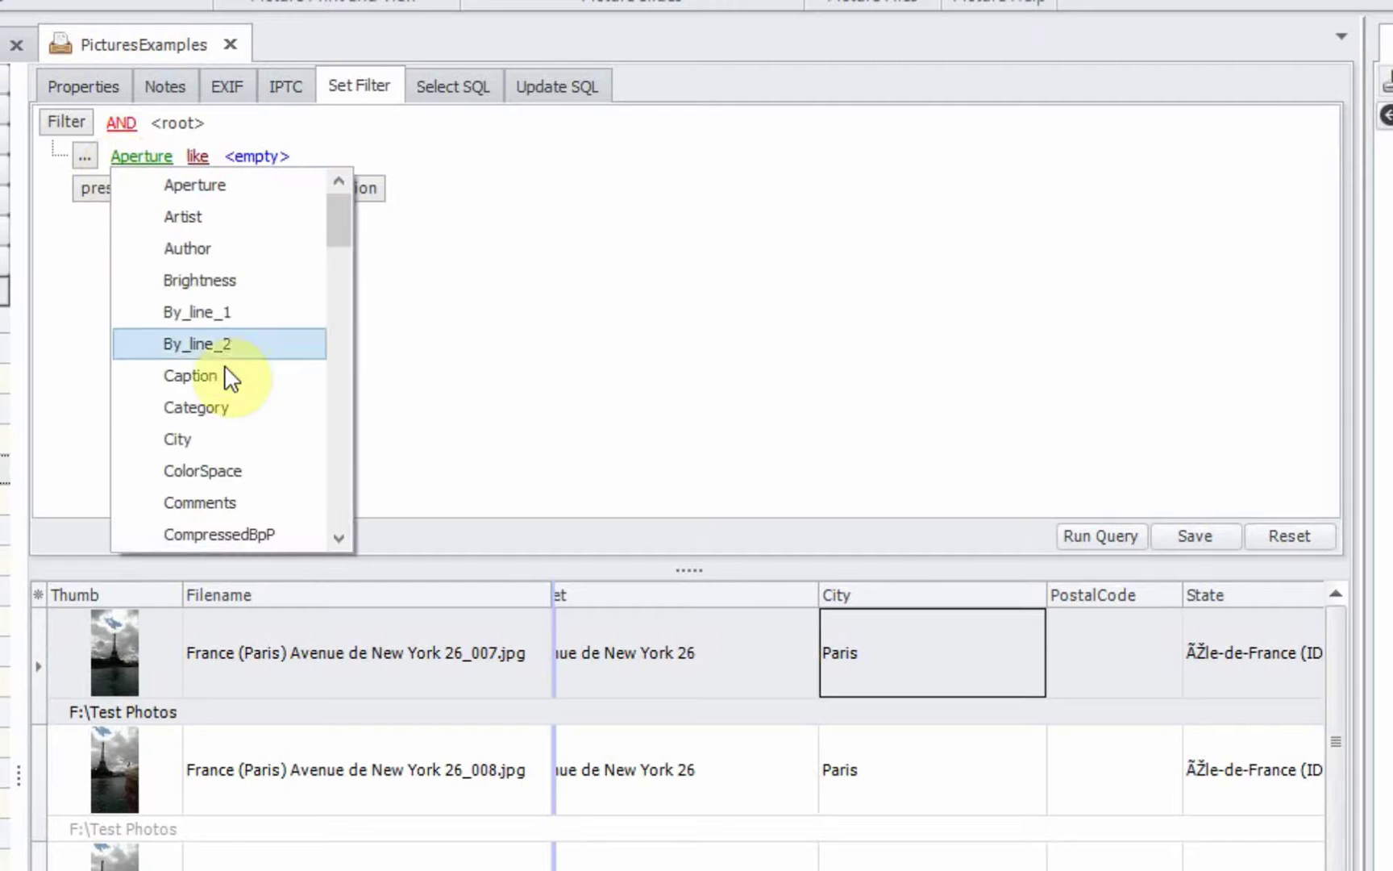
click(238, 437)
click(251, 155)
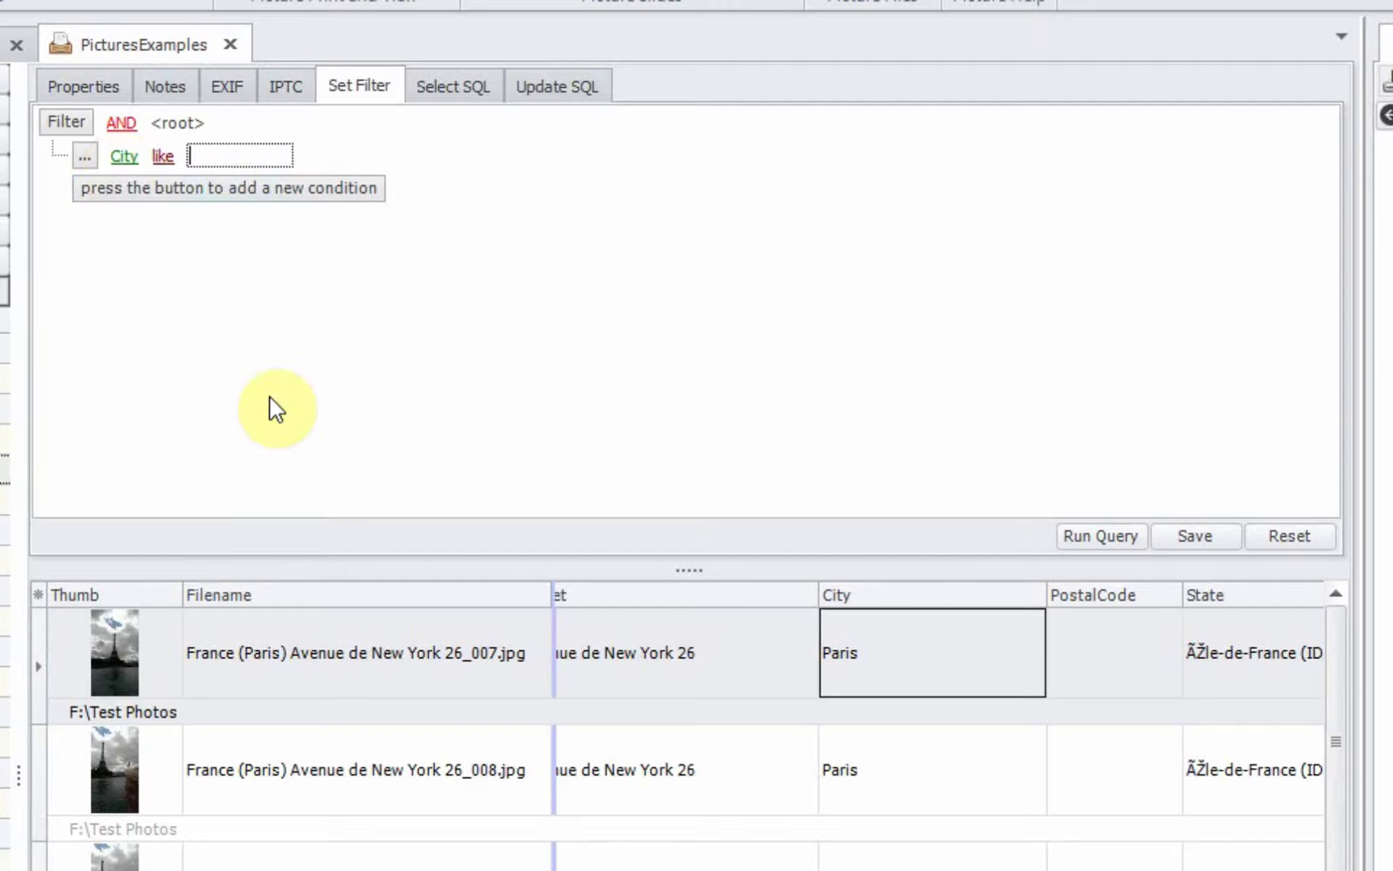
text(Paris)
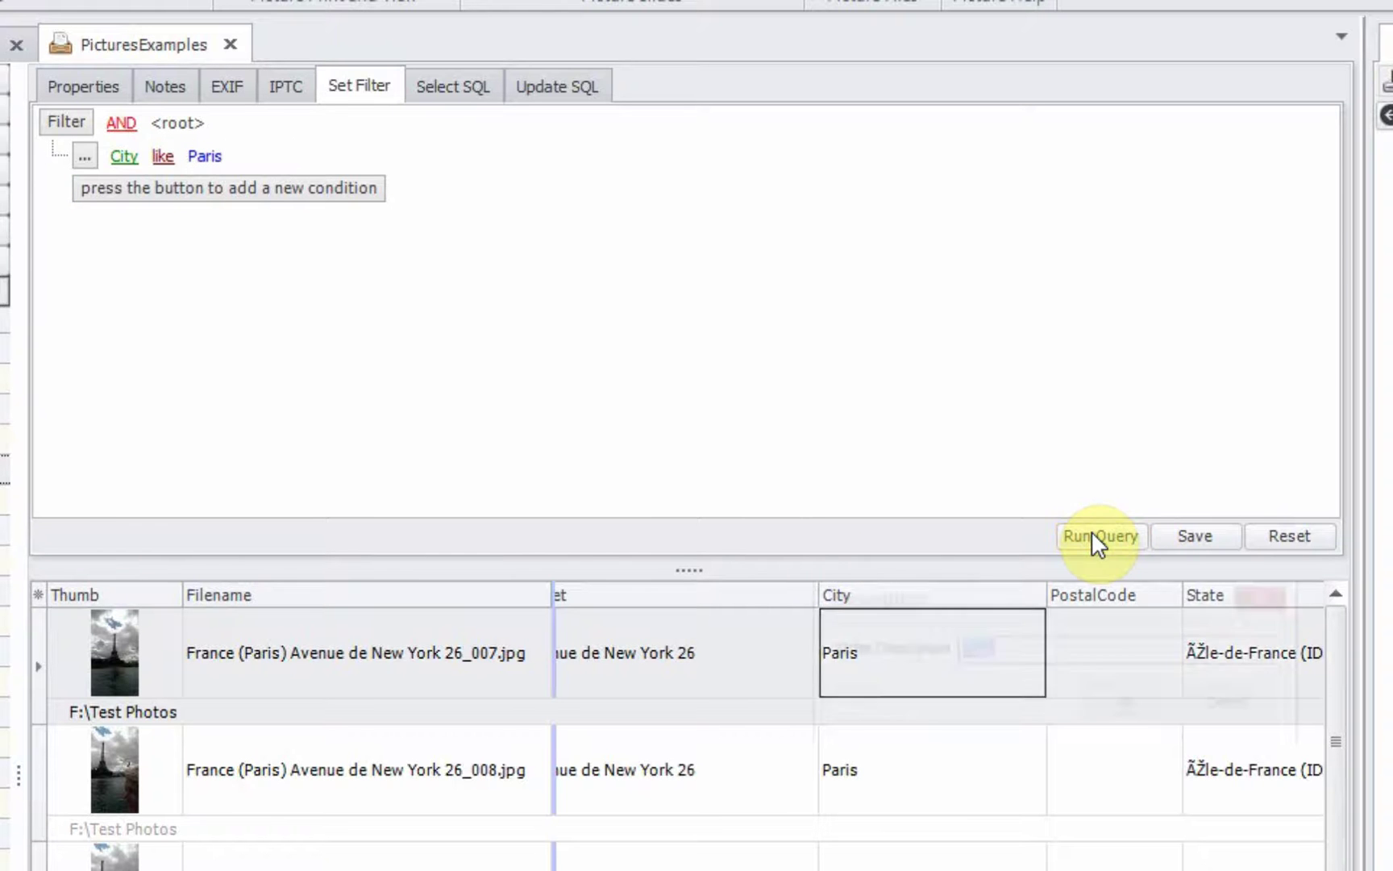
Run the Paris query, confirm 'Paris' as its description, and review the generated SQL.
click(1092, 533)
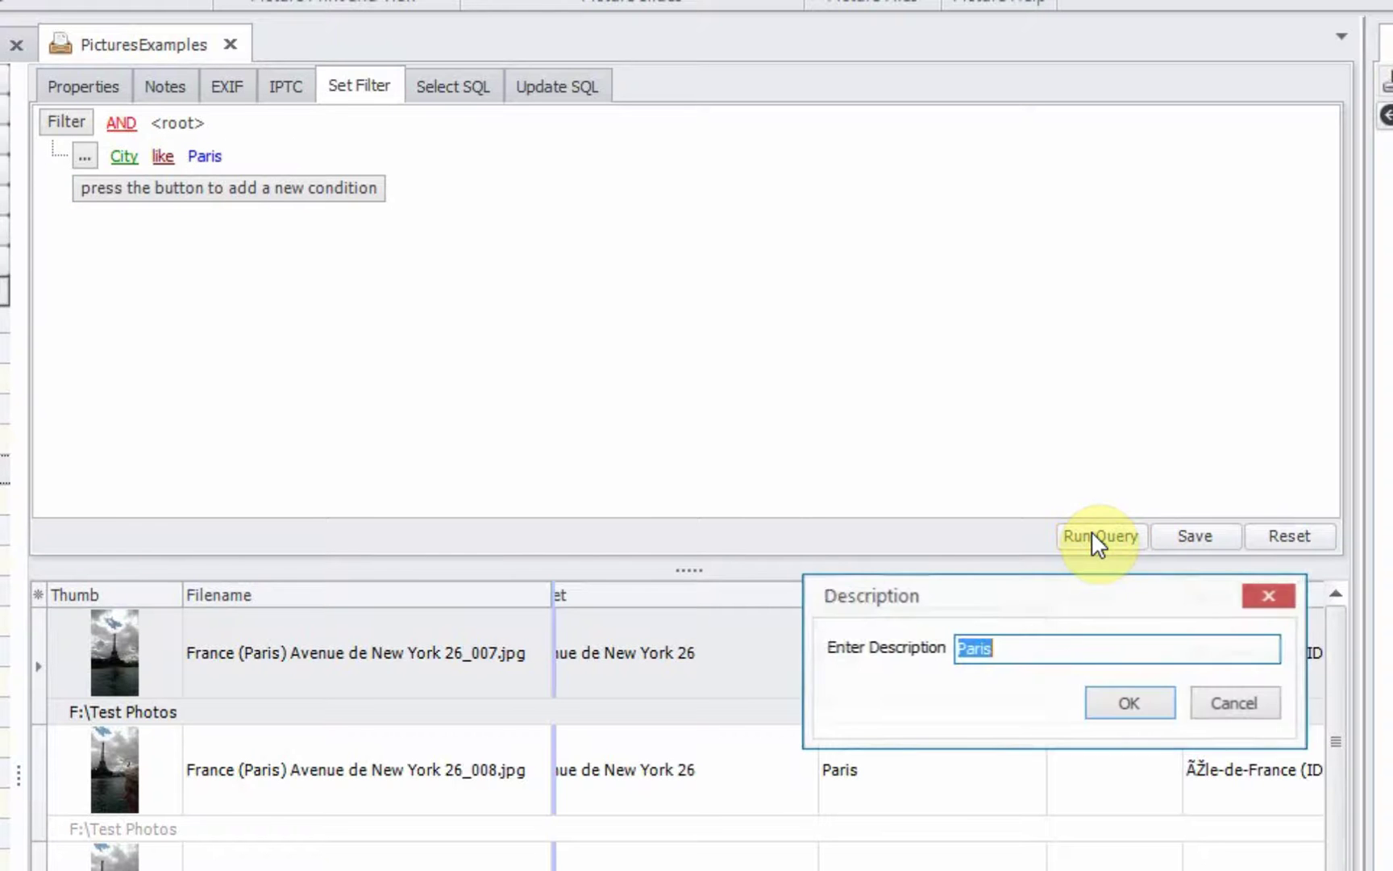
click(1126, 703)
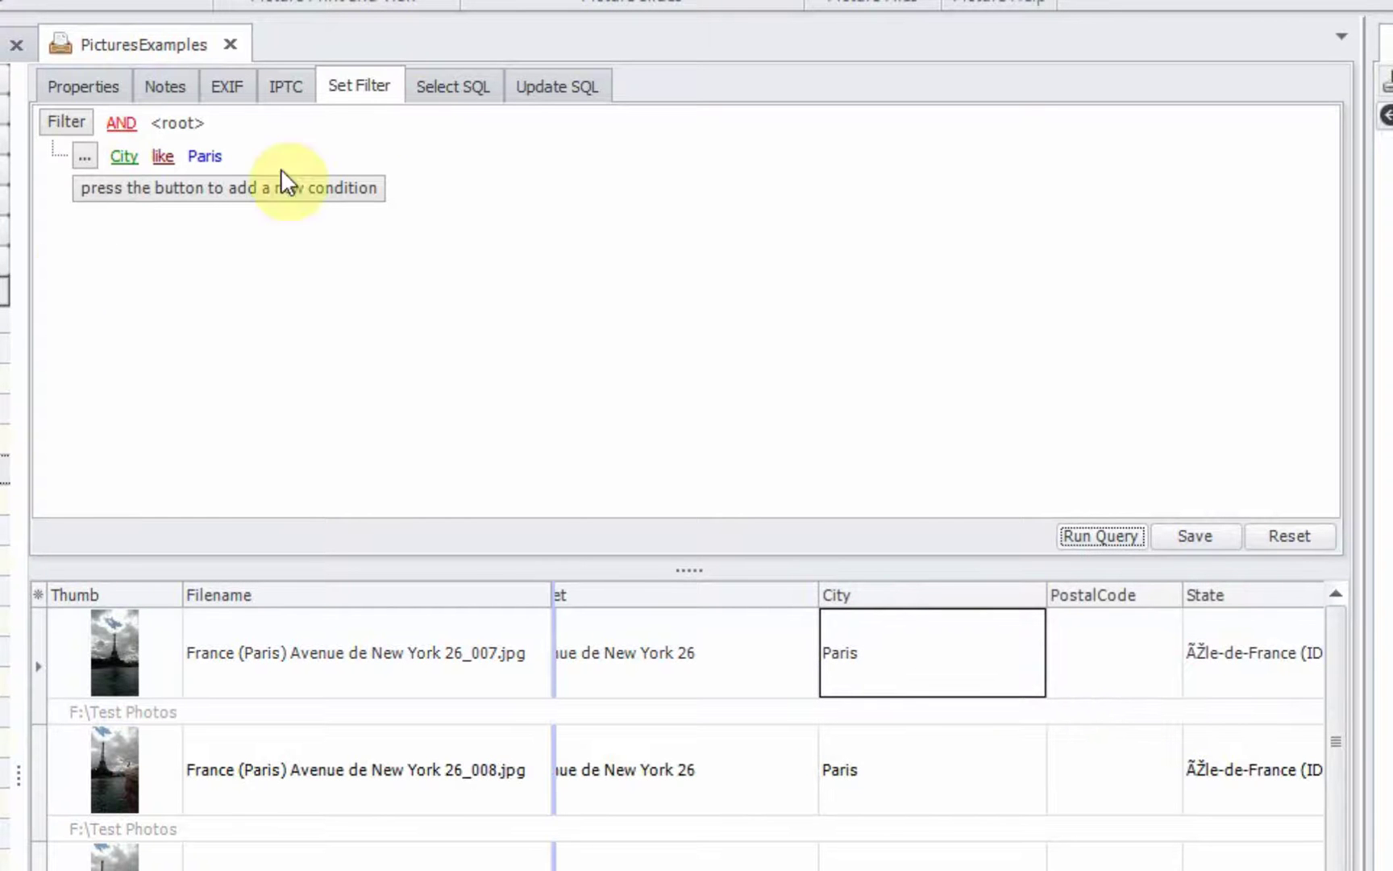
click(424, 90)
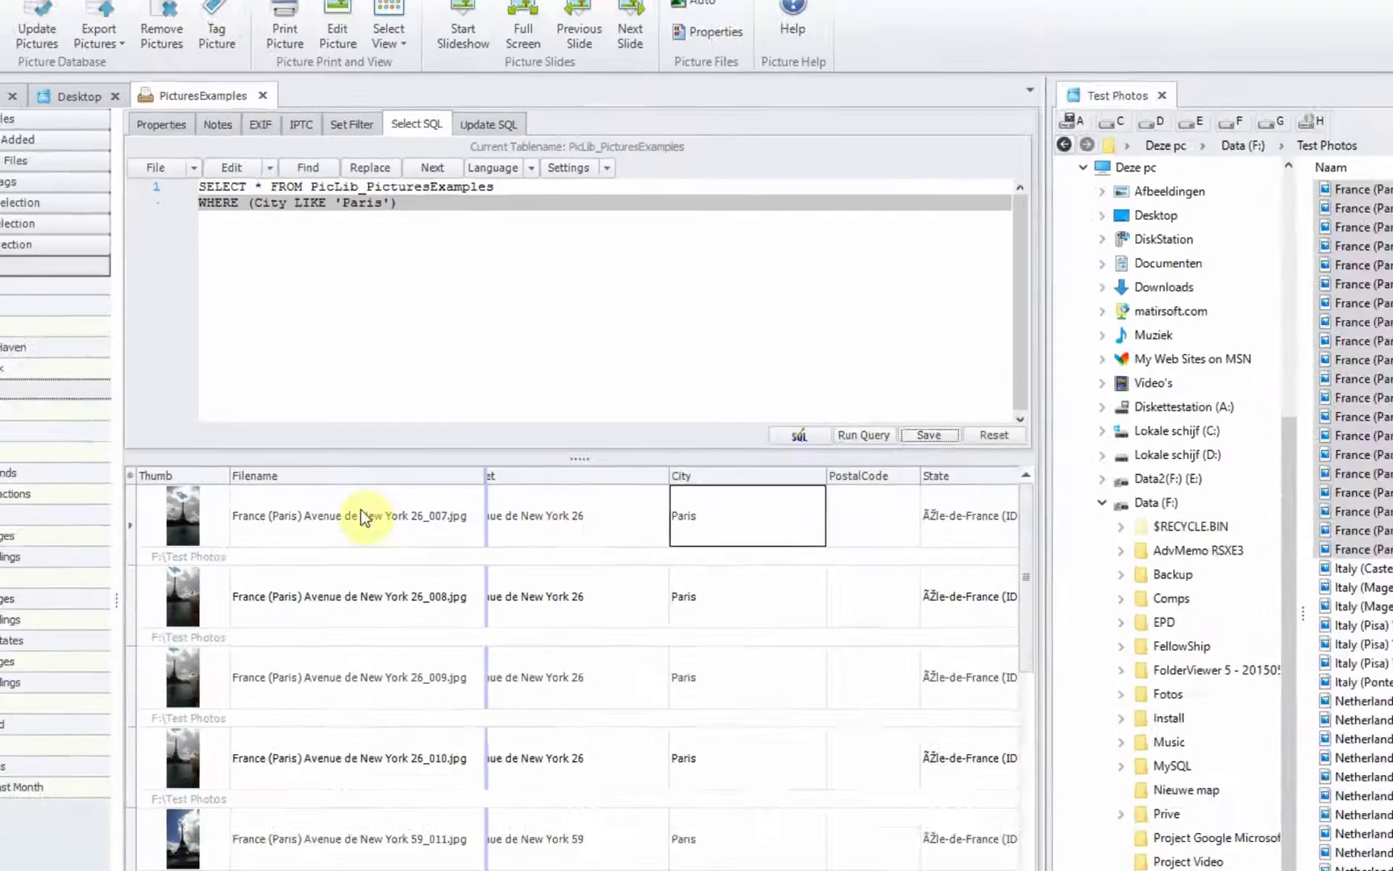
click(277, 660)
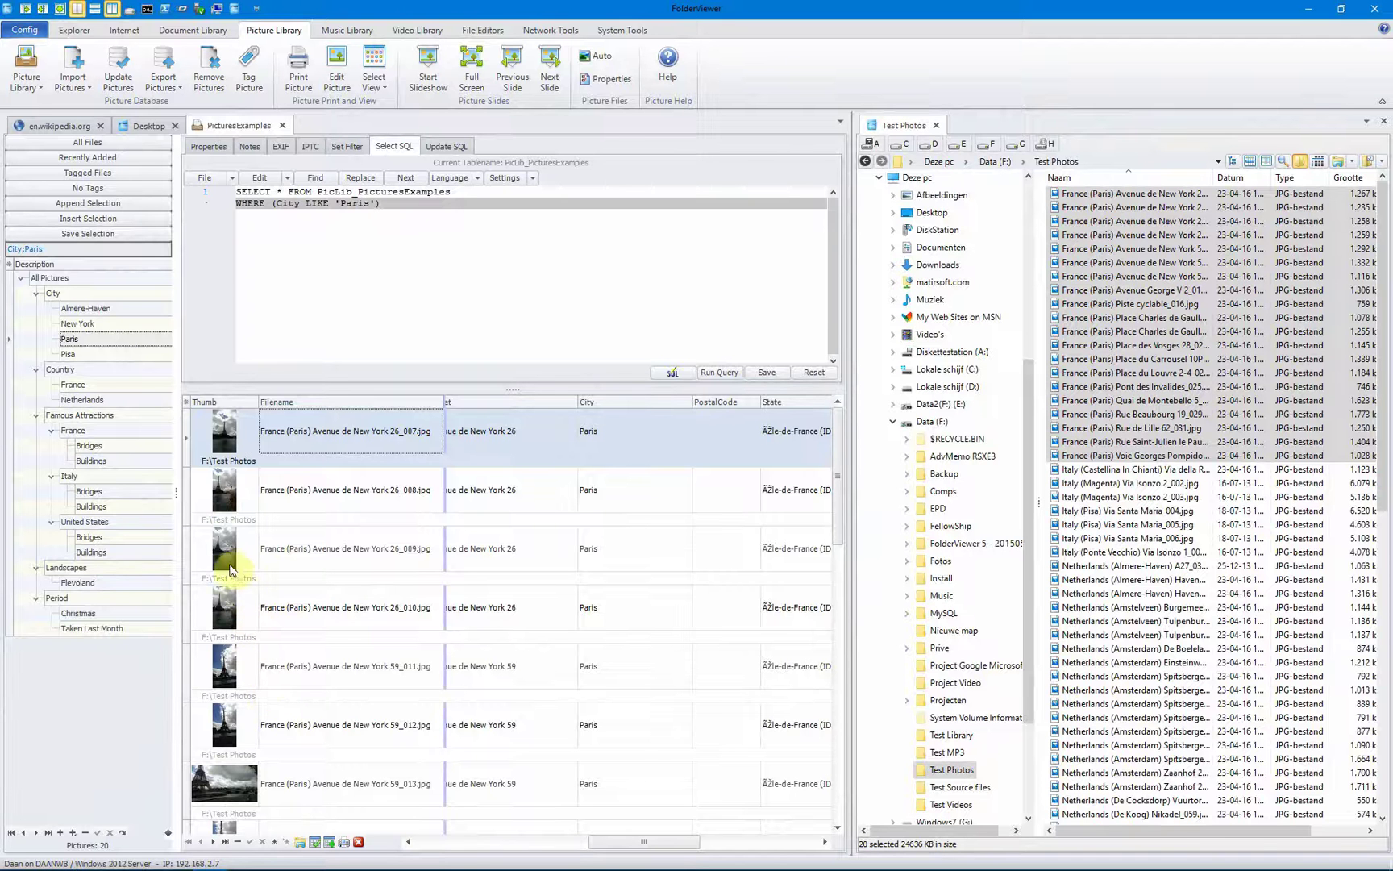
Add Liberty Island - Ellis Island 1_096.jpg under Famous Attractions > United States > Buildings.
click(205, 146)
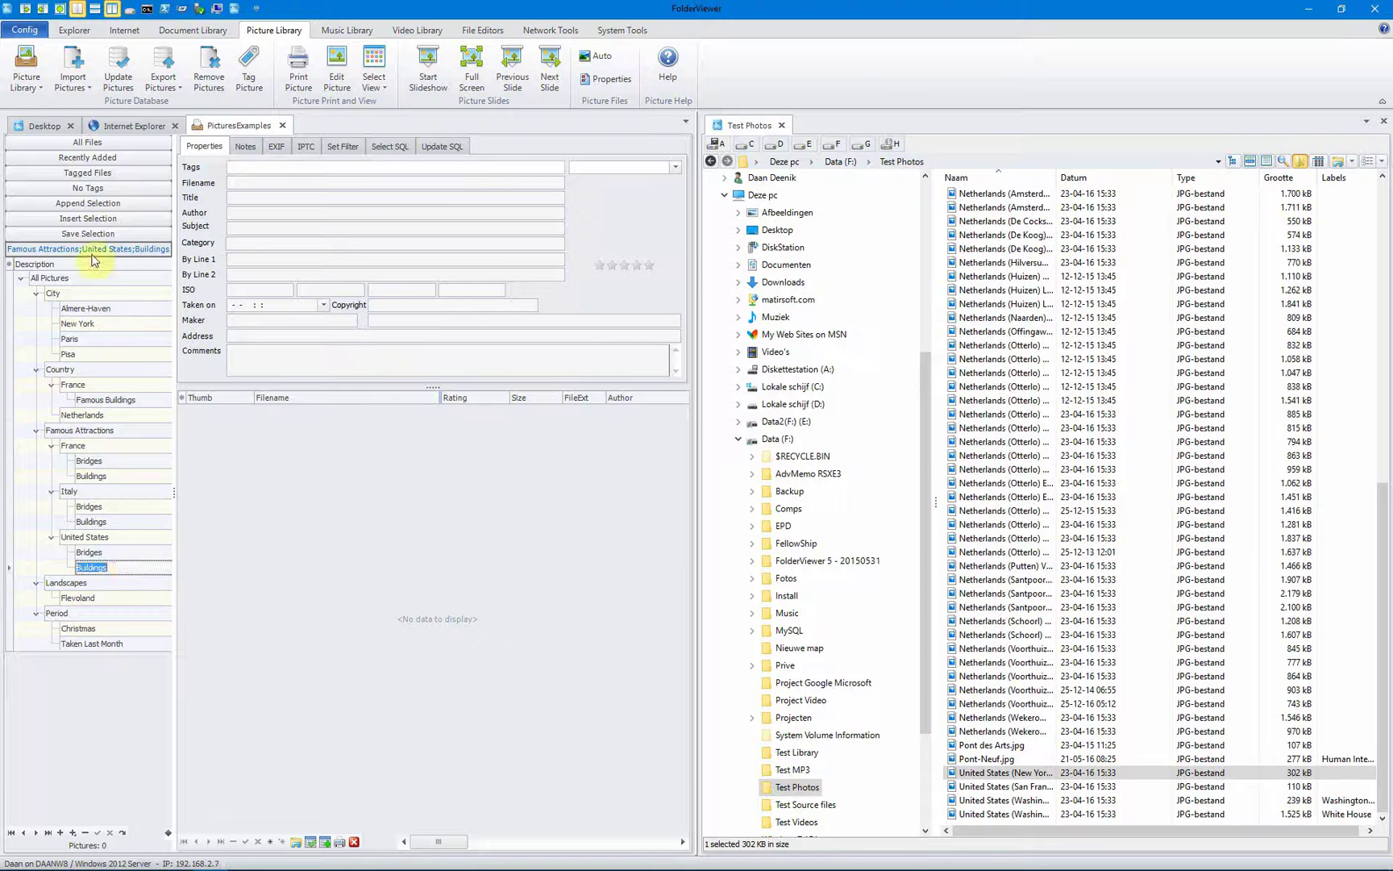
click(135, 252)
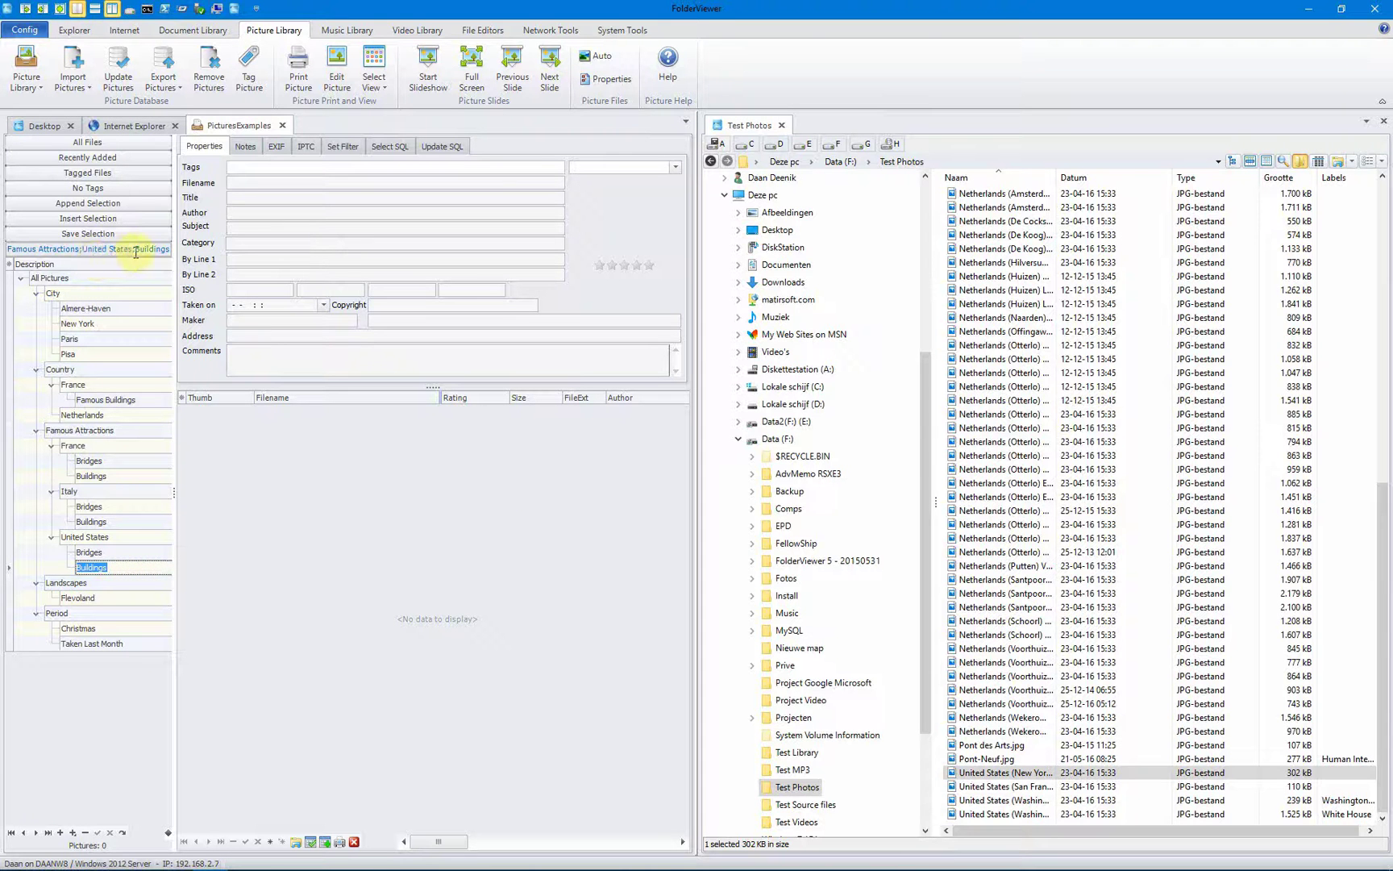
click(989, 774)
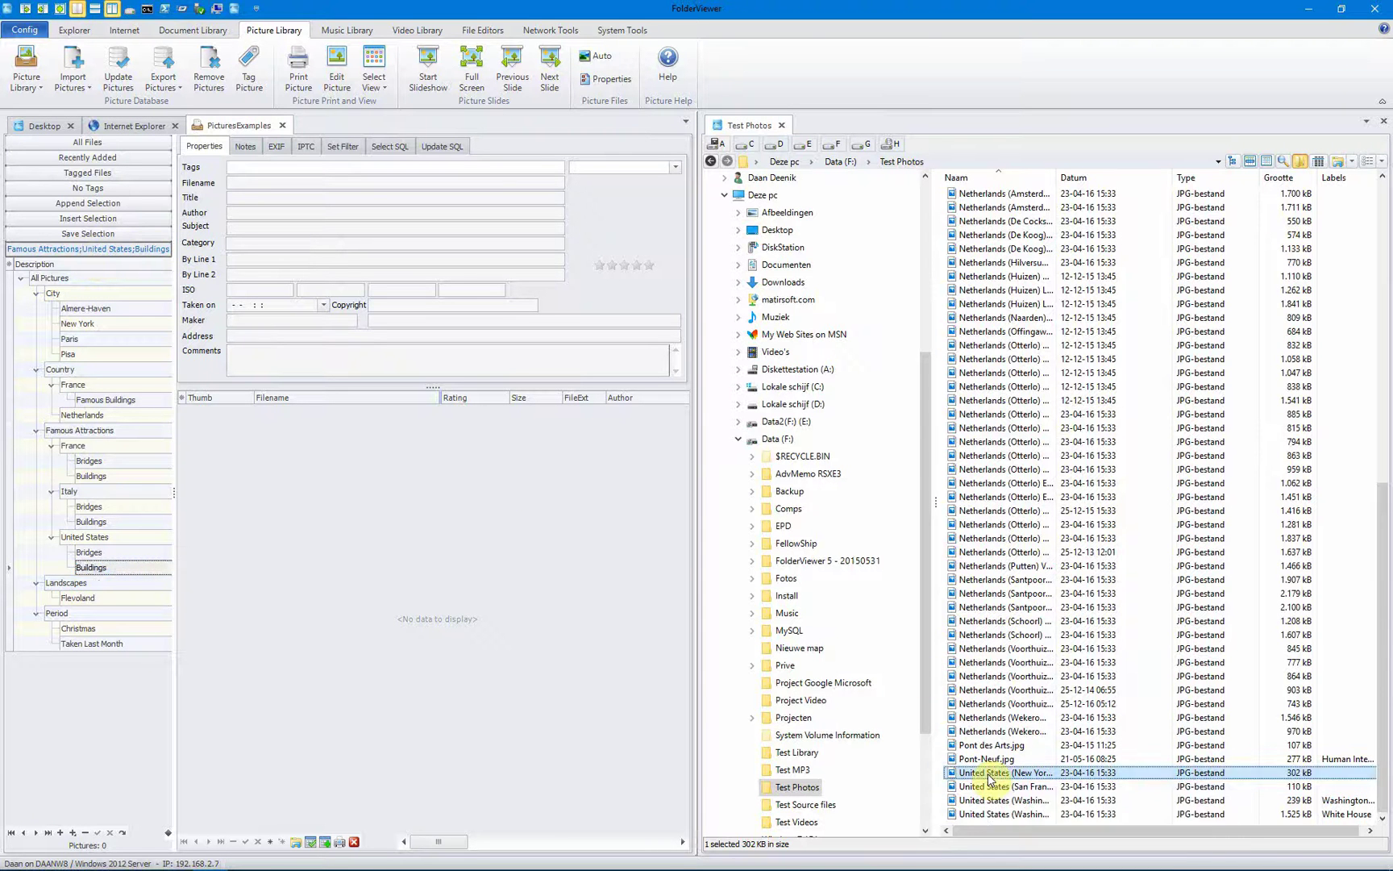
click(73, 81)
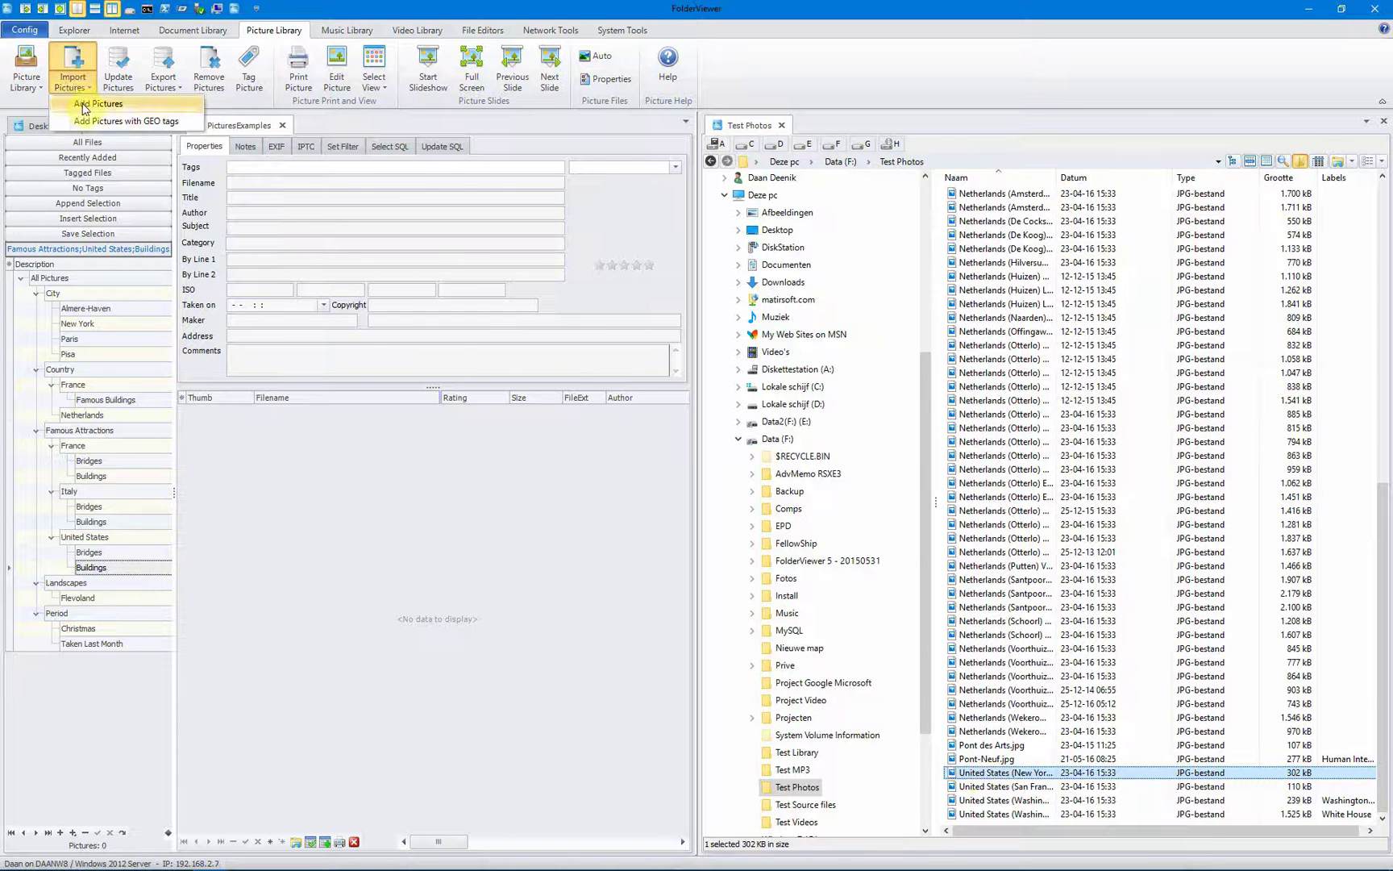
click(90, 104)
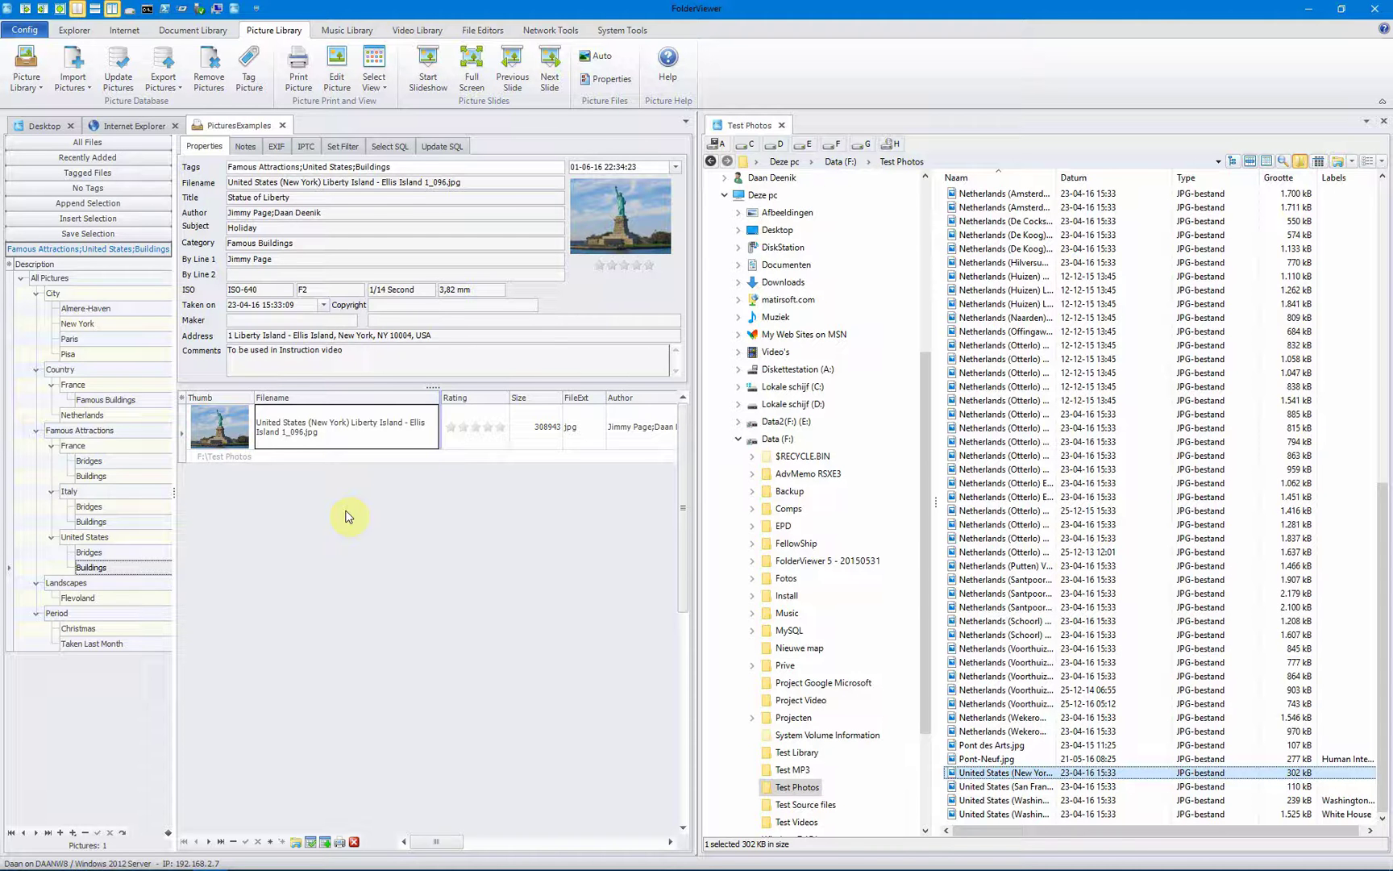
Run the saved New York search and copy the Statue of Liberty Wikipedia URL.
click(133, 125)
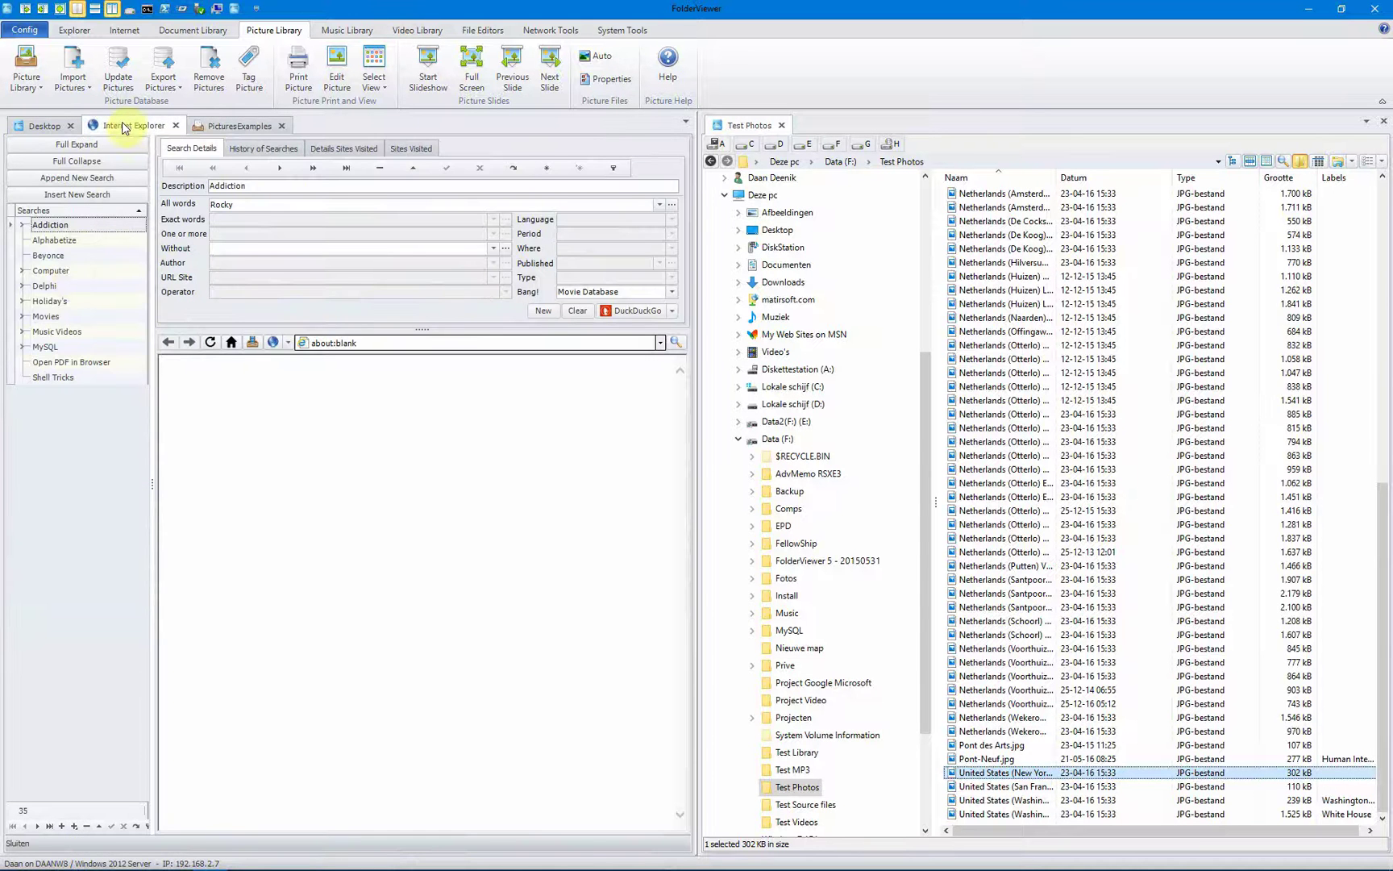
click(22, 302)
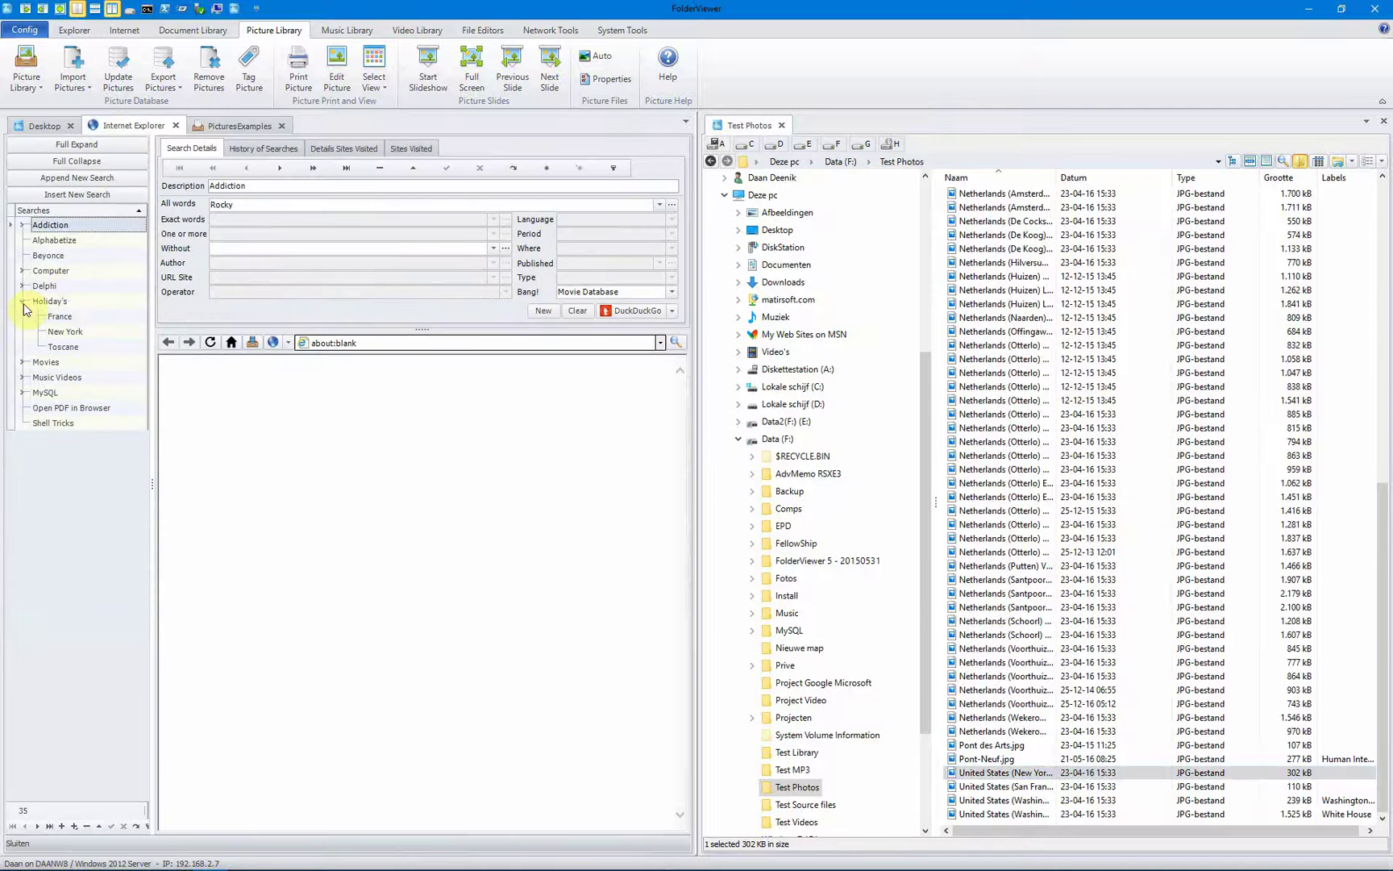
click(65, 332)
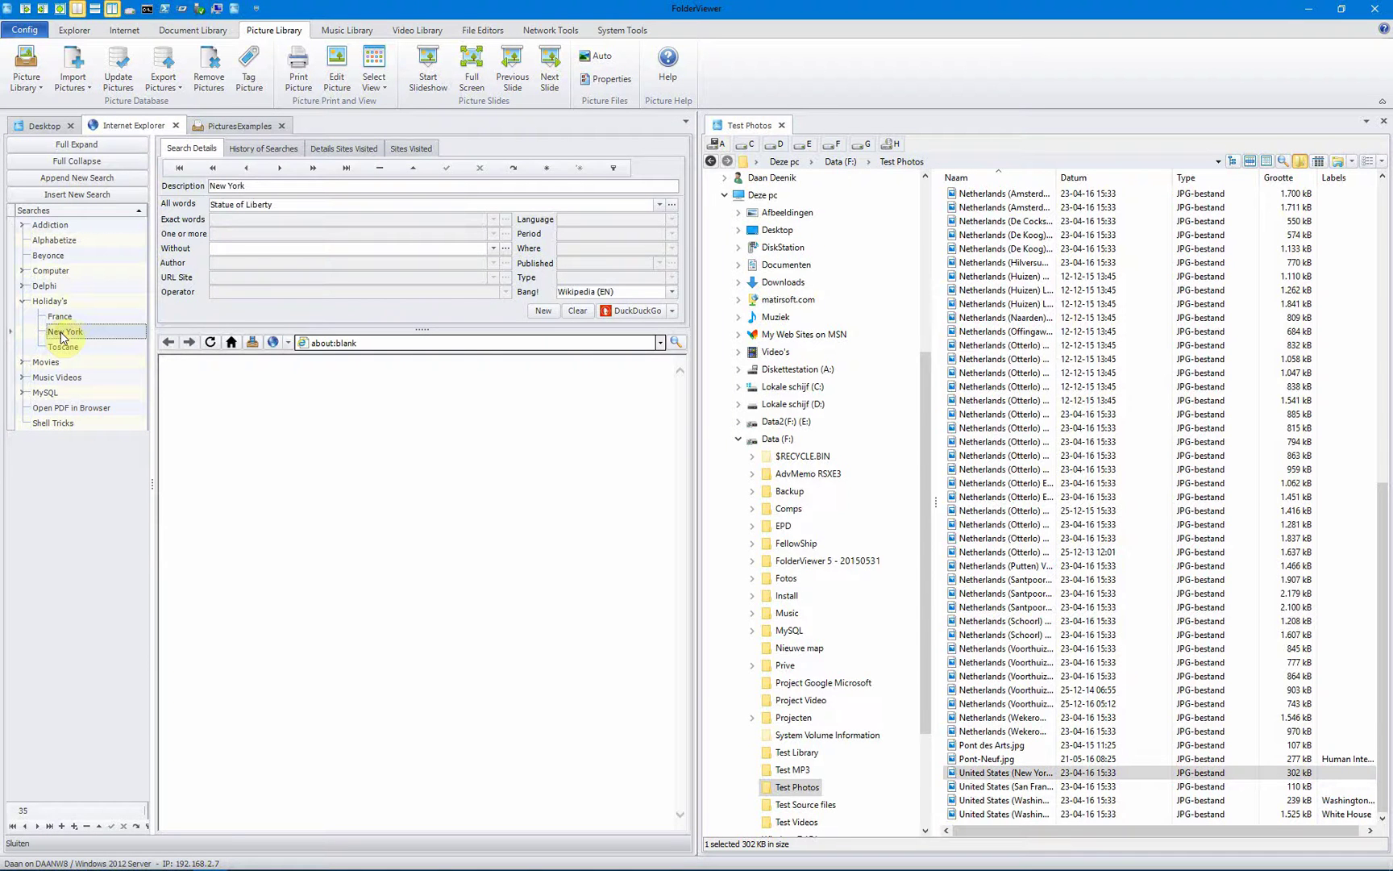
click(633, 313)
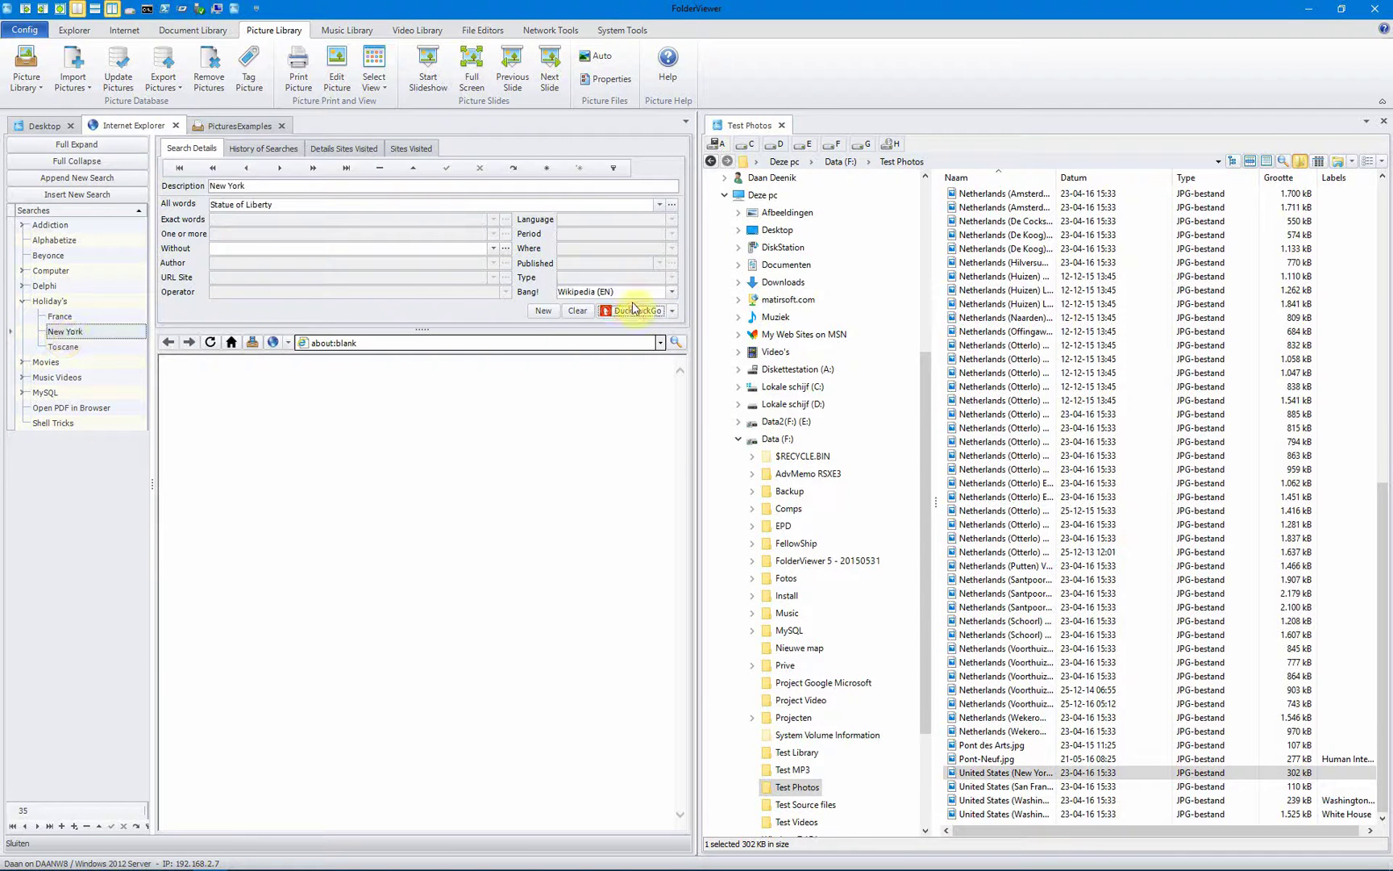
click(504, 344)
key(ctrl+c)
right_click(316, 339)
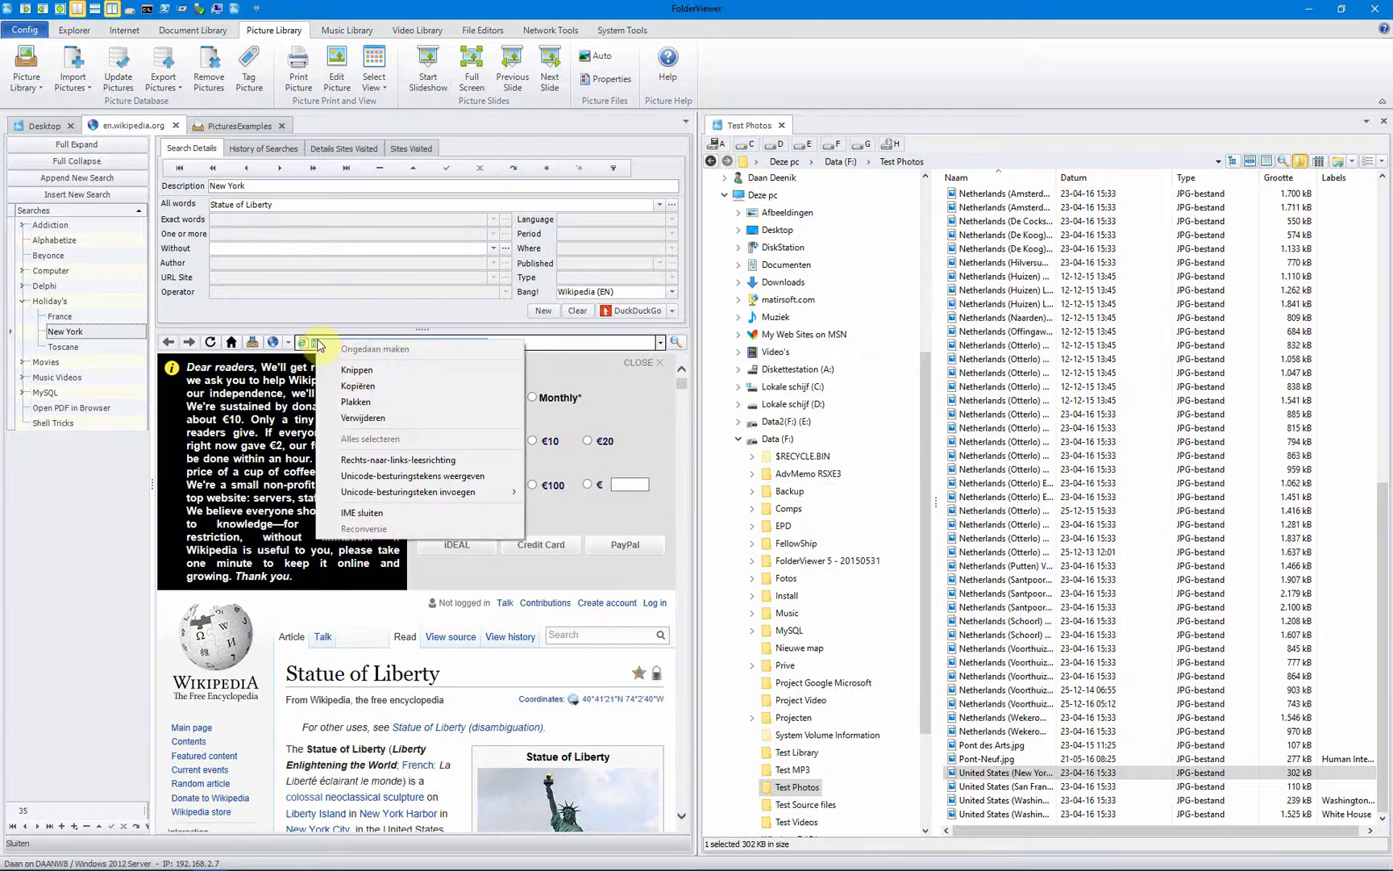
click(359, 394)
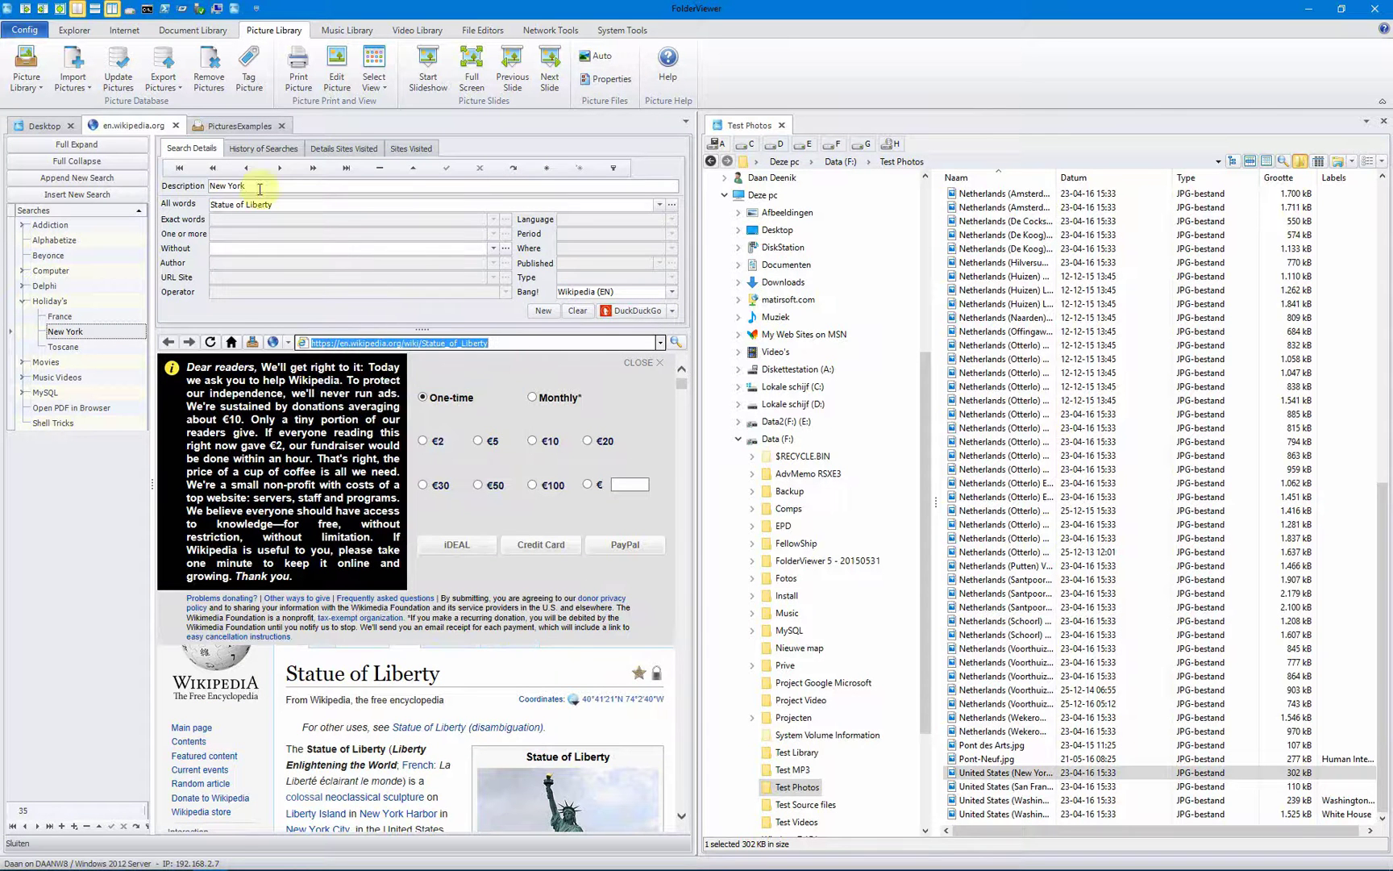
Paste the Wikipedia link into the photo's Notes and open the article.
click(239, 125)
click(245, 146)
right_click(236, 178)
click(287, 259)
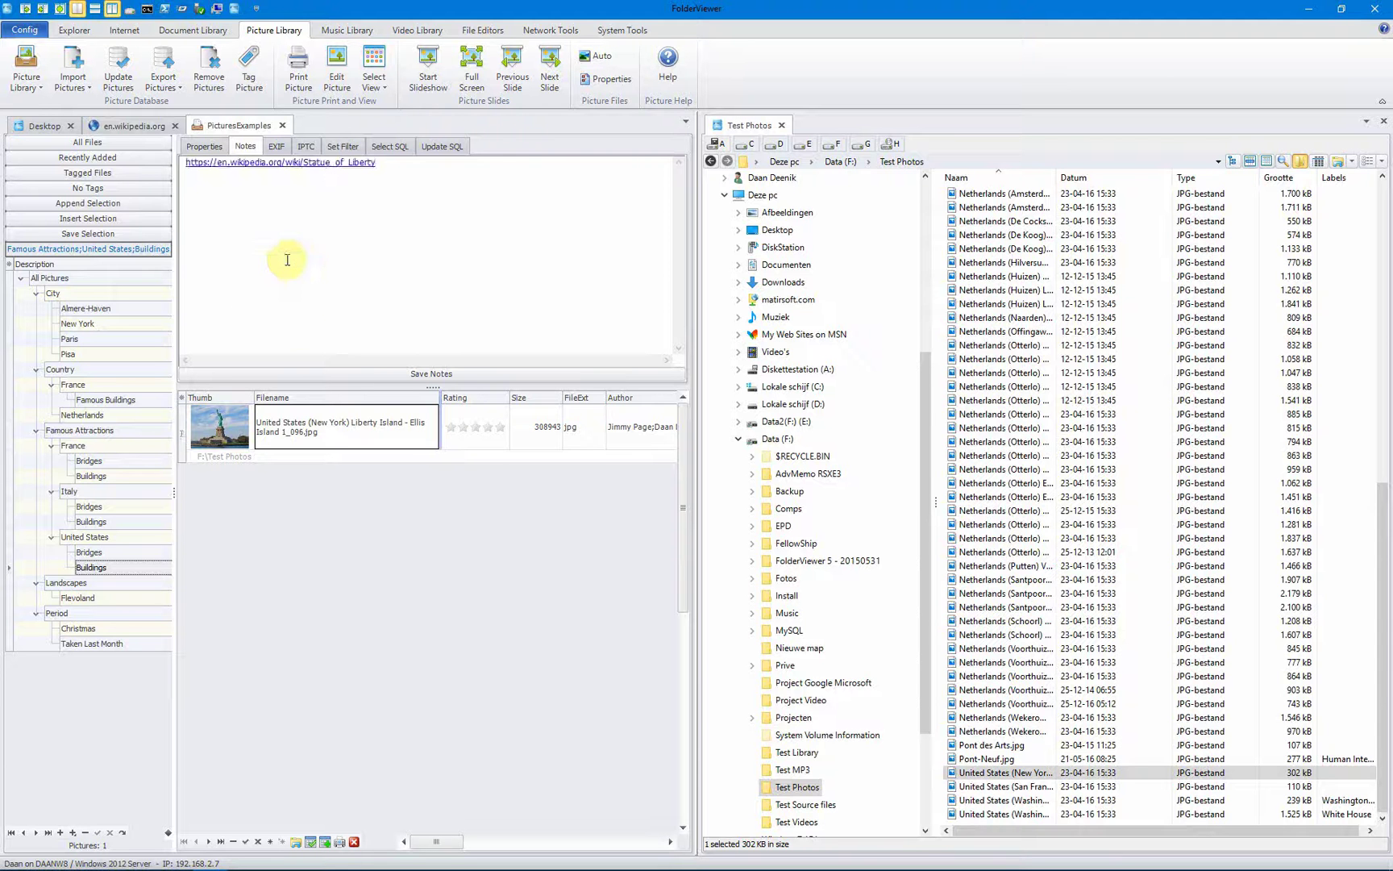
click(249, 164)
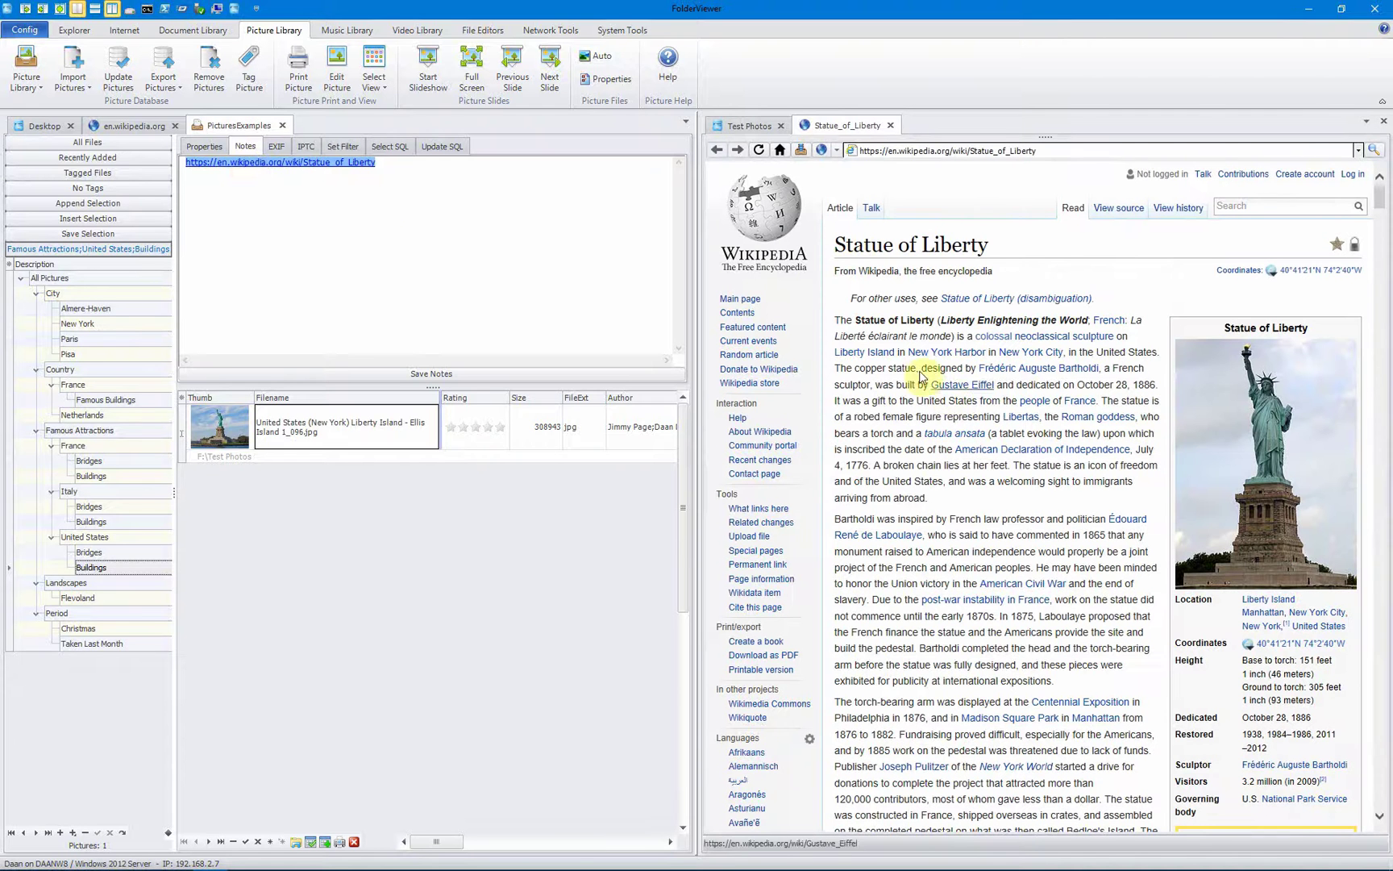
Open the Statue of Liberty photo in ImageViewer, show its map location and Street View.
click(204, 146)
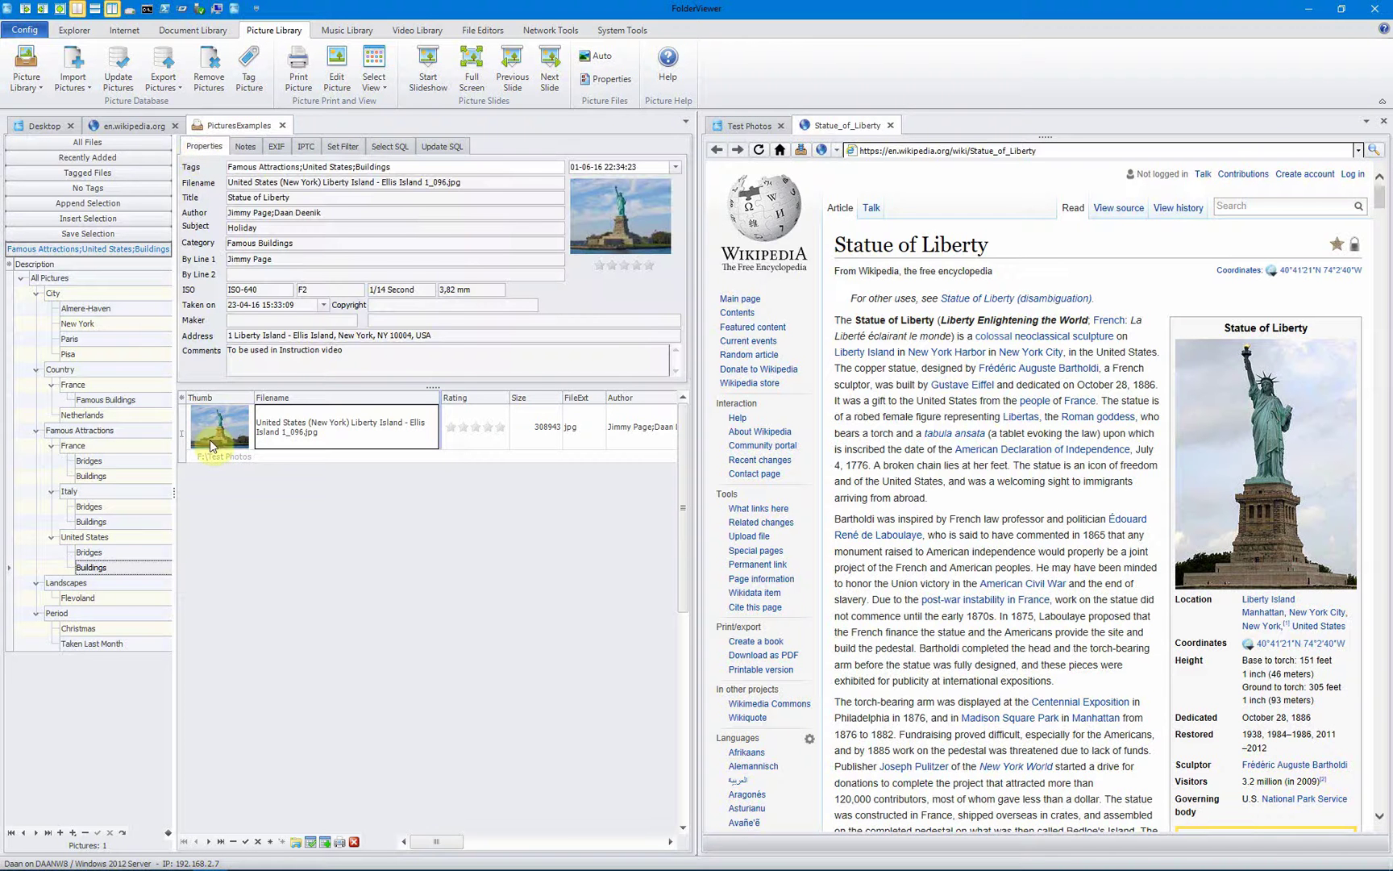
click(213, 446)
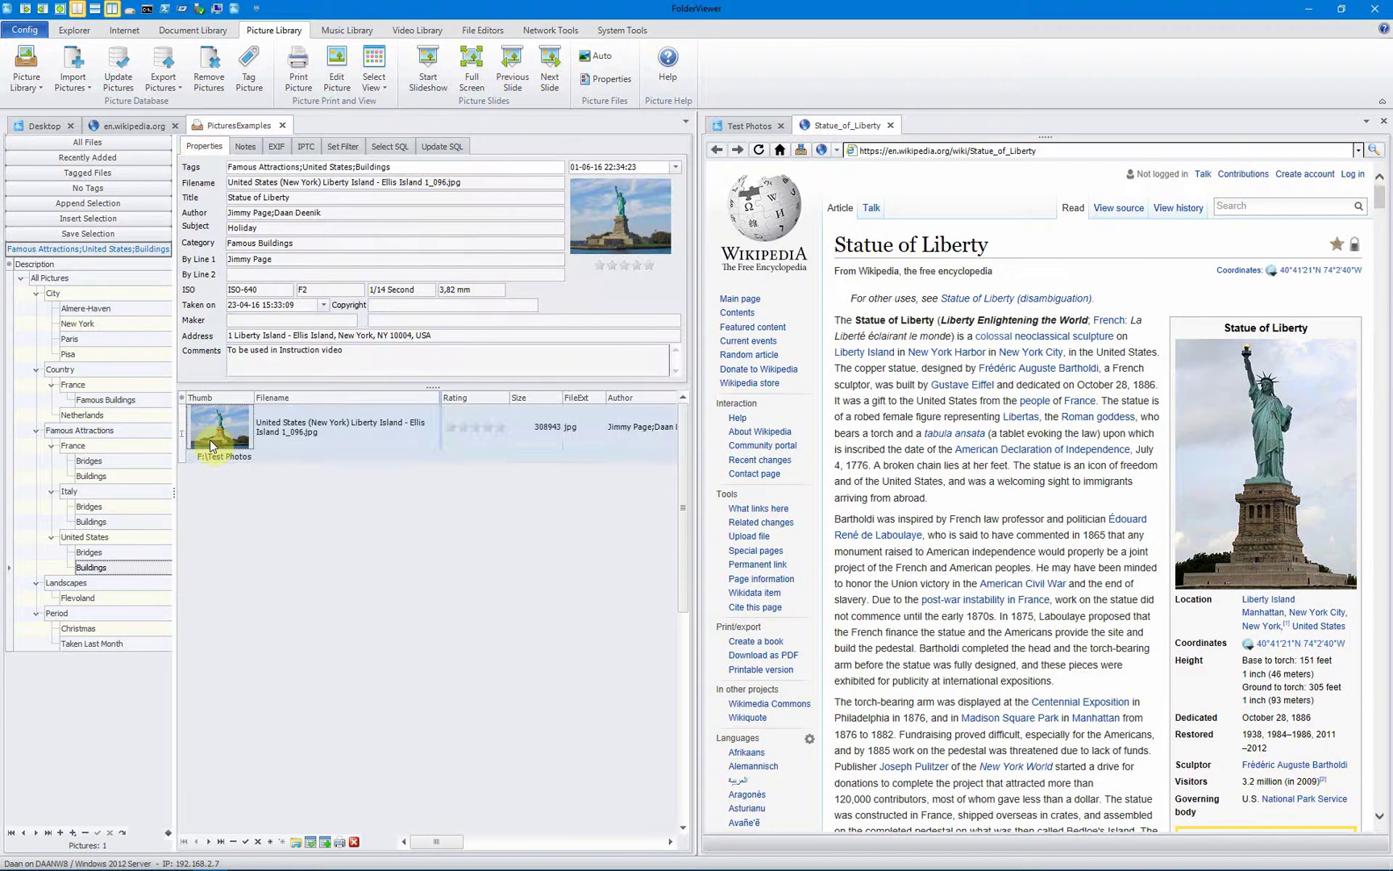
double_click(212, 446)
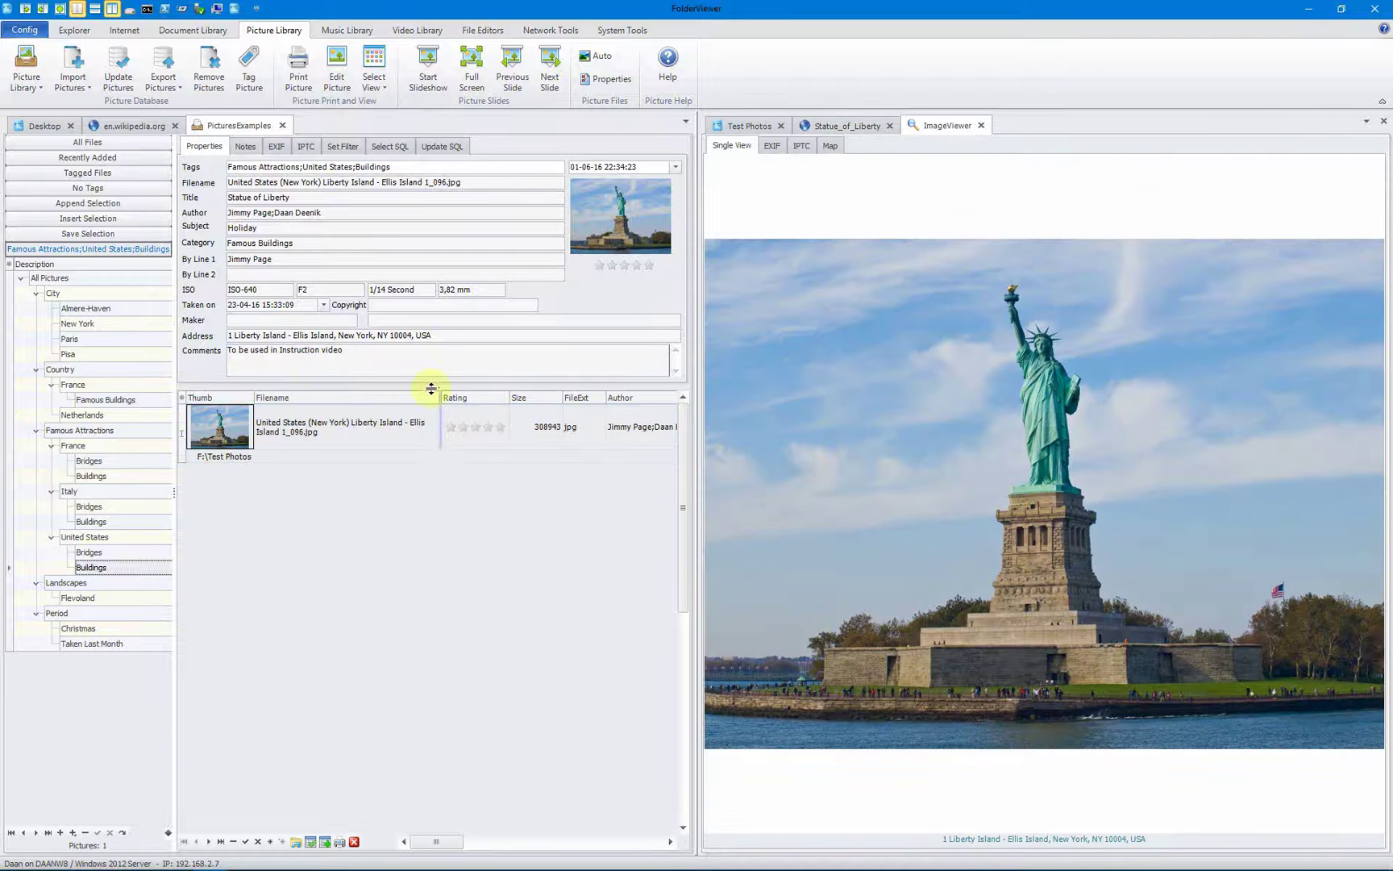
click(832, 148)
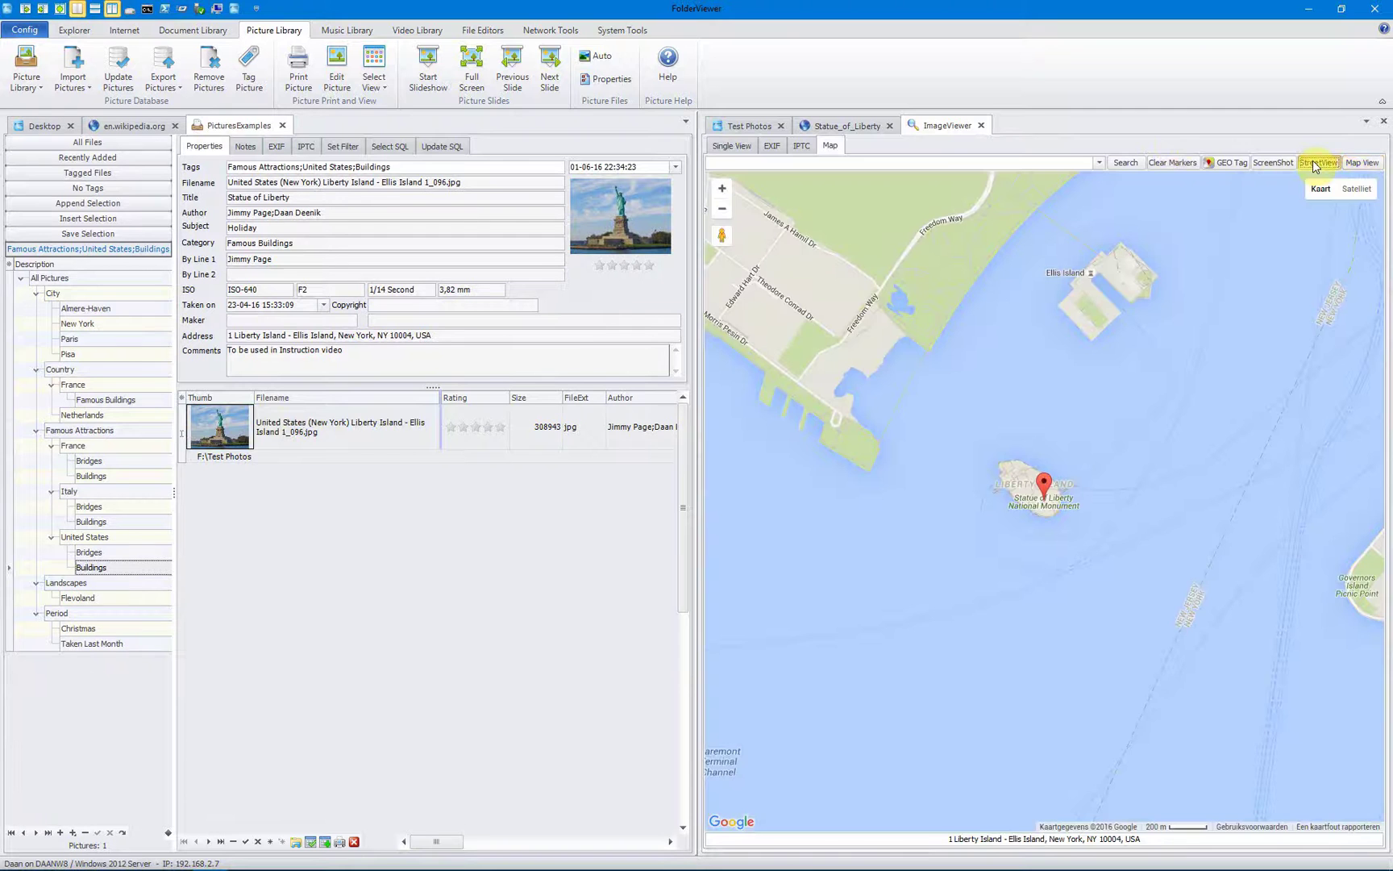
click(1316, 163)
drag(854, 323, 1142, 597)
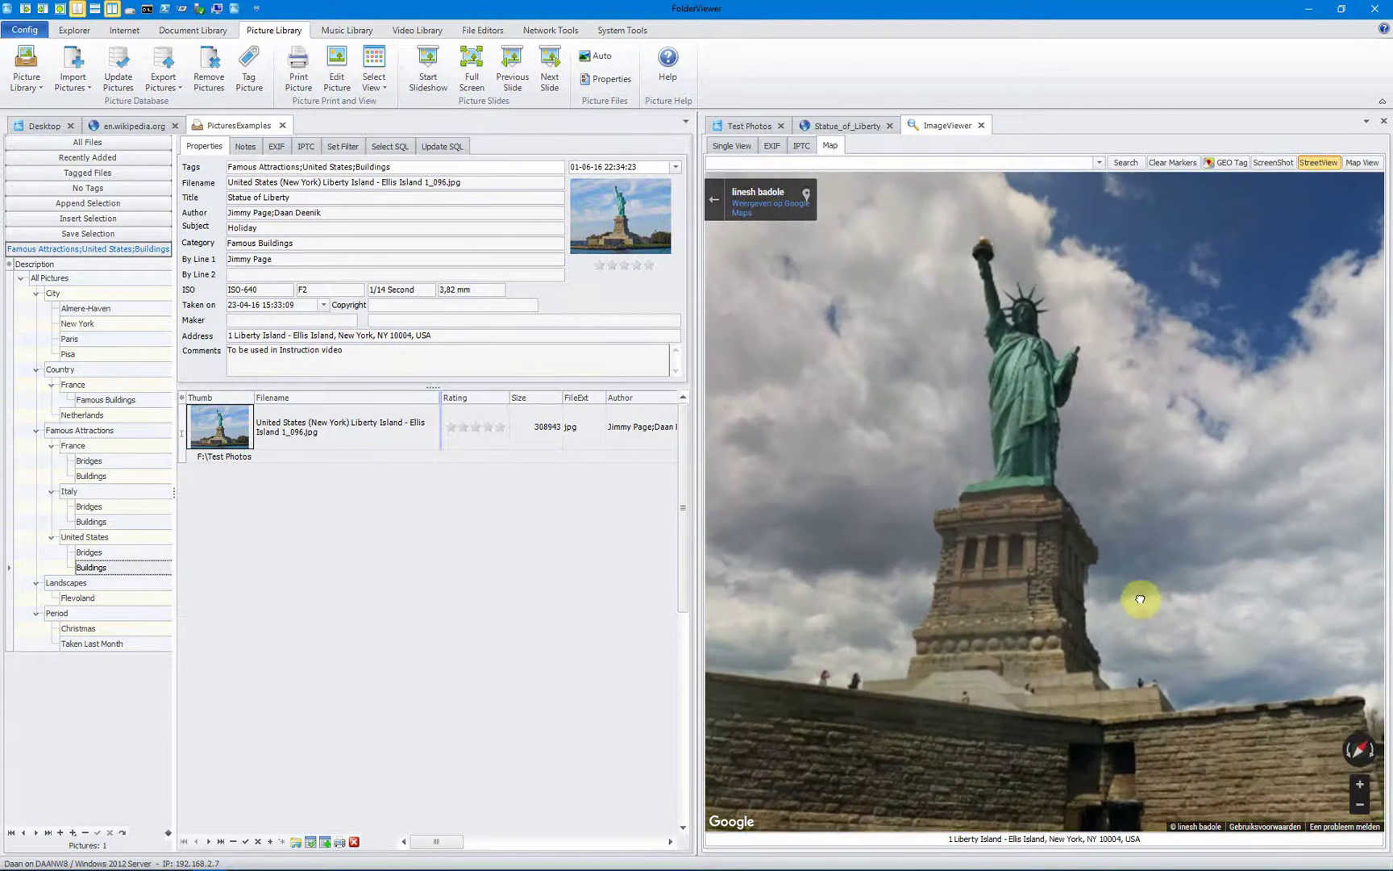
Glance at the Wikipedia article, then tilt the Street View panorama downward.
click(844, 125)
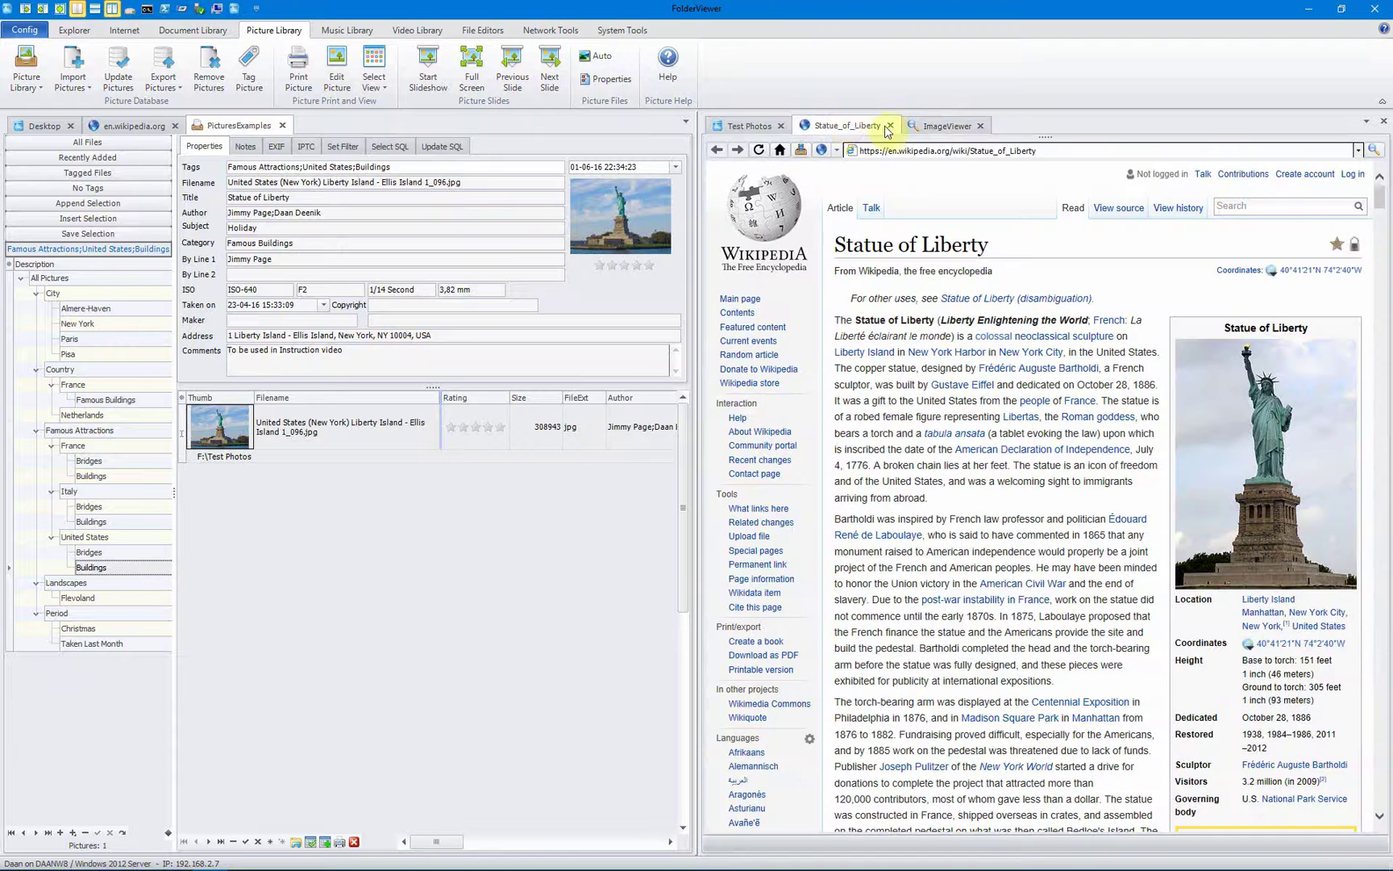
click(938, 125)
drag(919, 272, 927, 328)
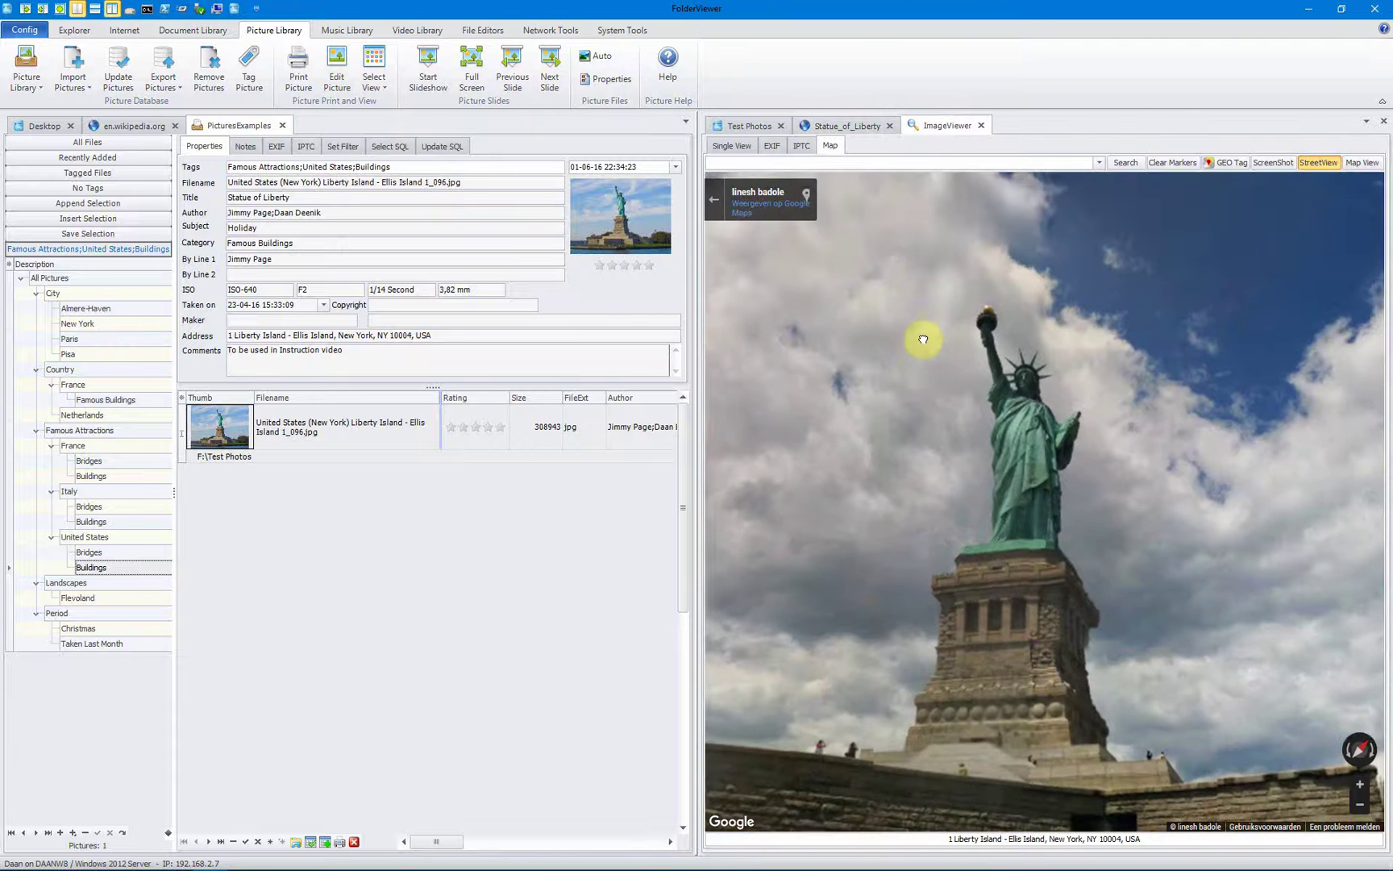
click(215, 435)
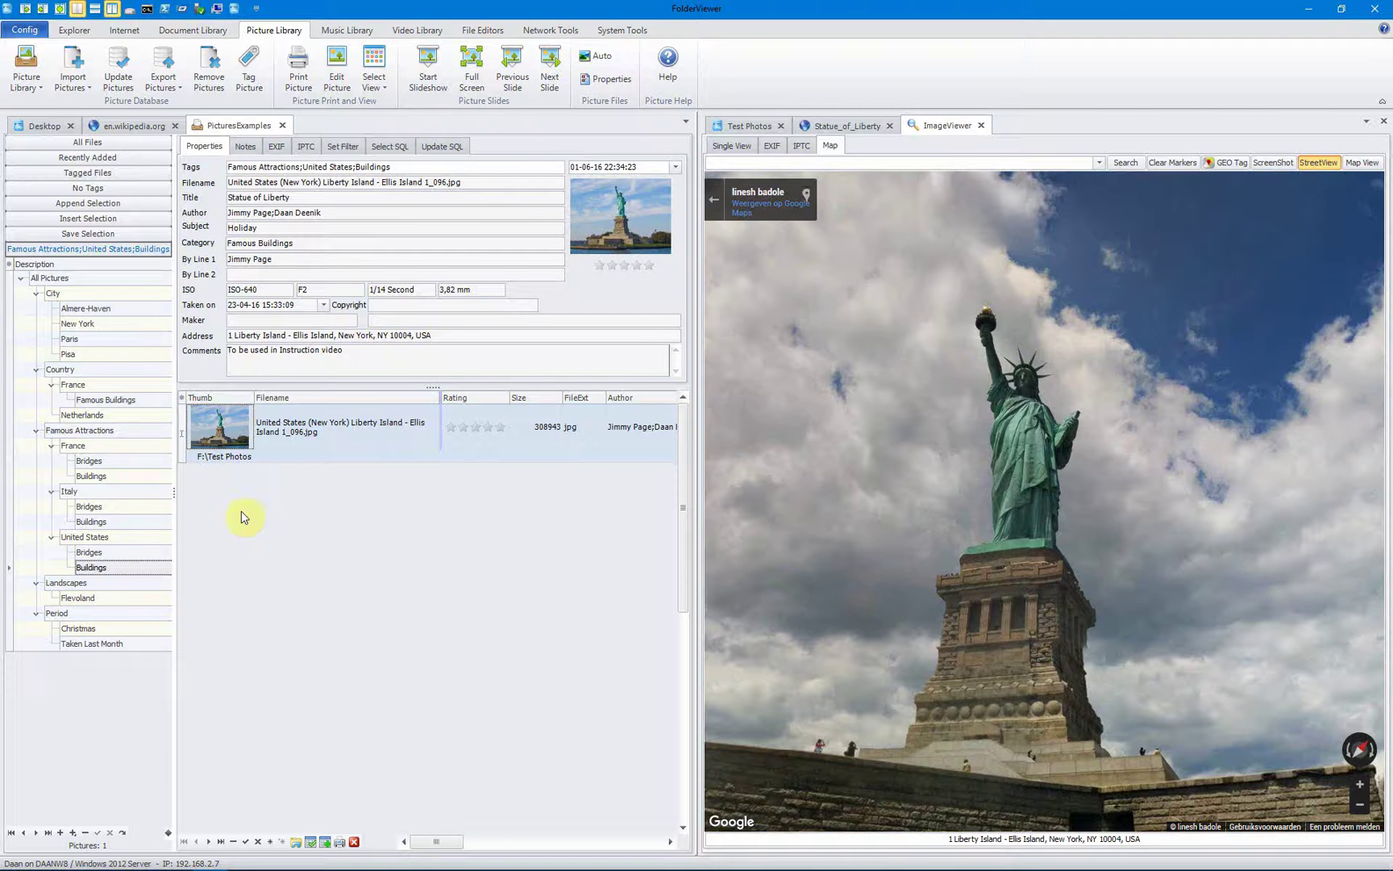
Close the ImageViewer and Statue_of_Liberty tabs and filter to Period > Christmas.
click(981, 125)
click(890, 125)
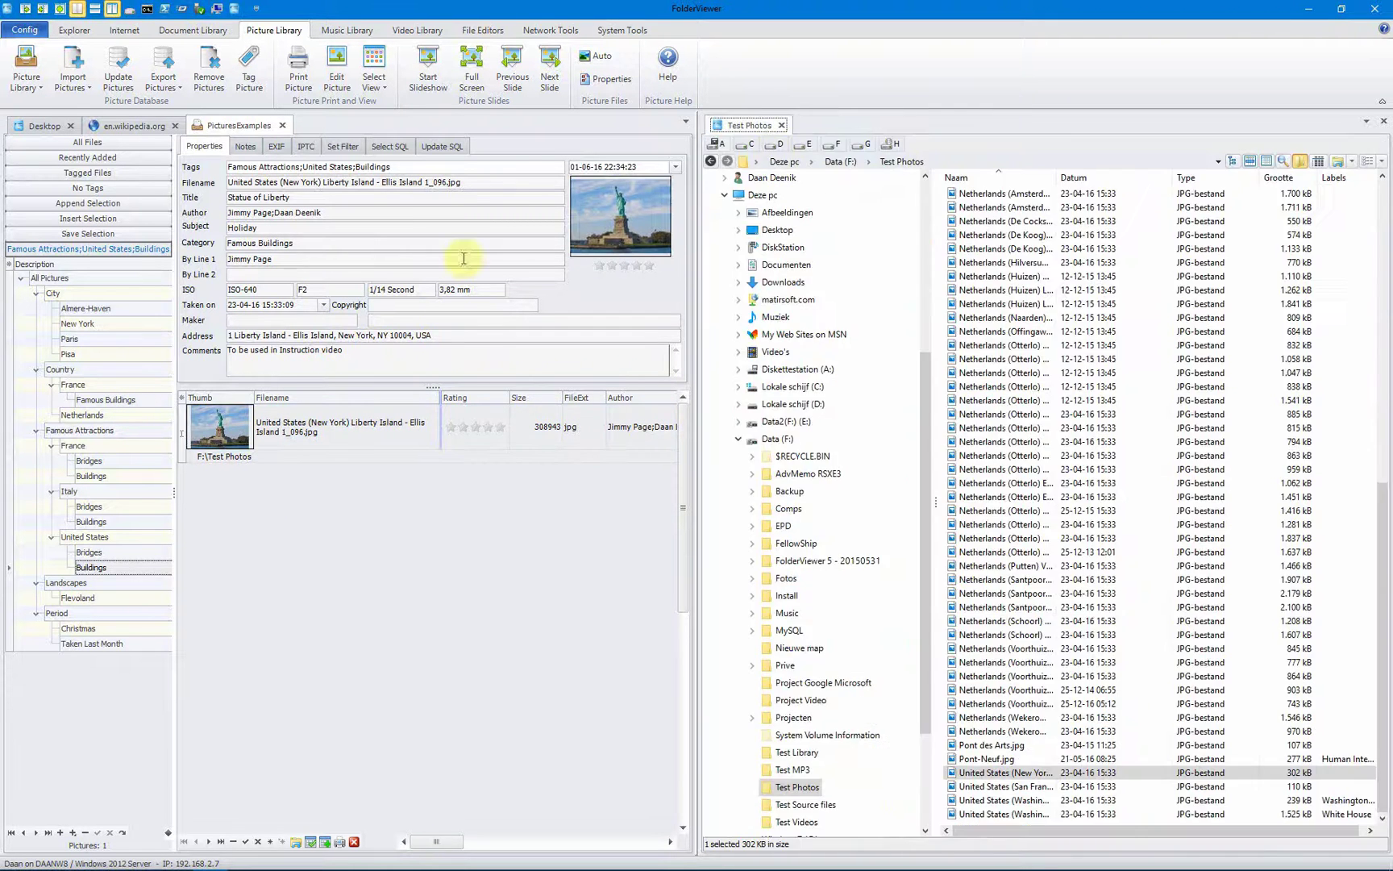
click(124, 628)
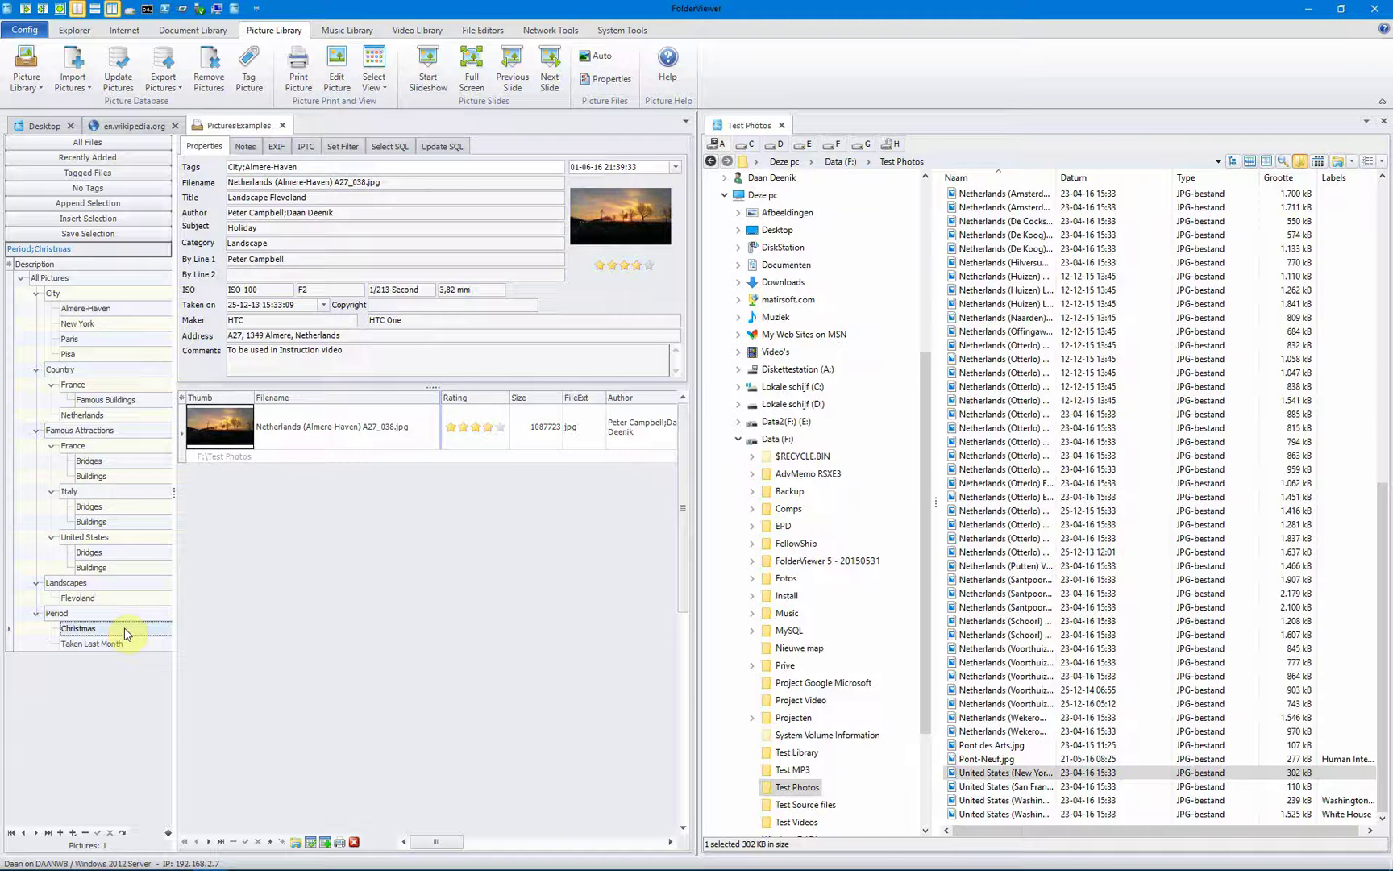
Show the Christmas category's Select SQL query in an enlarged editor.
click(385, 149)
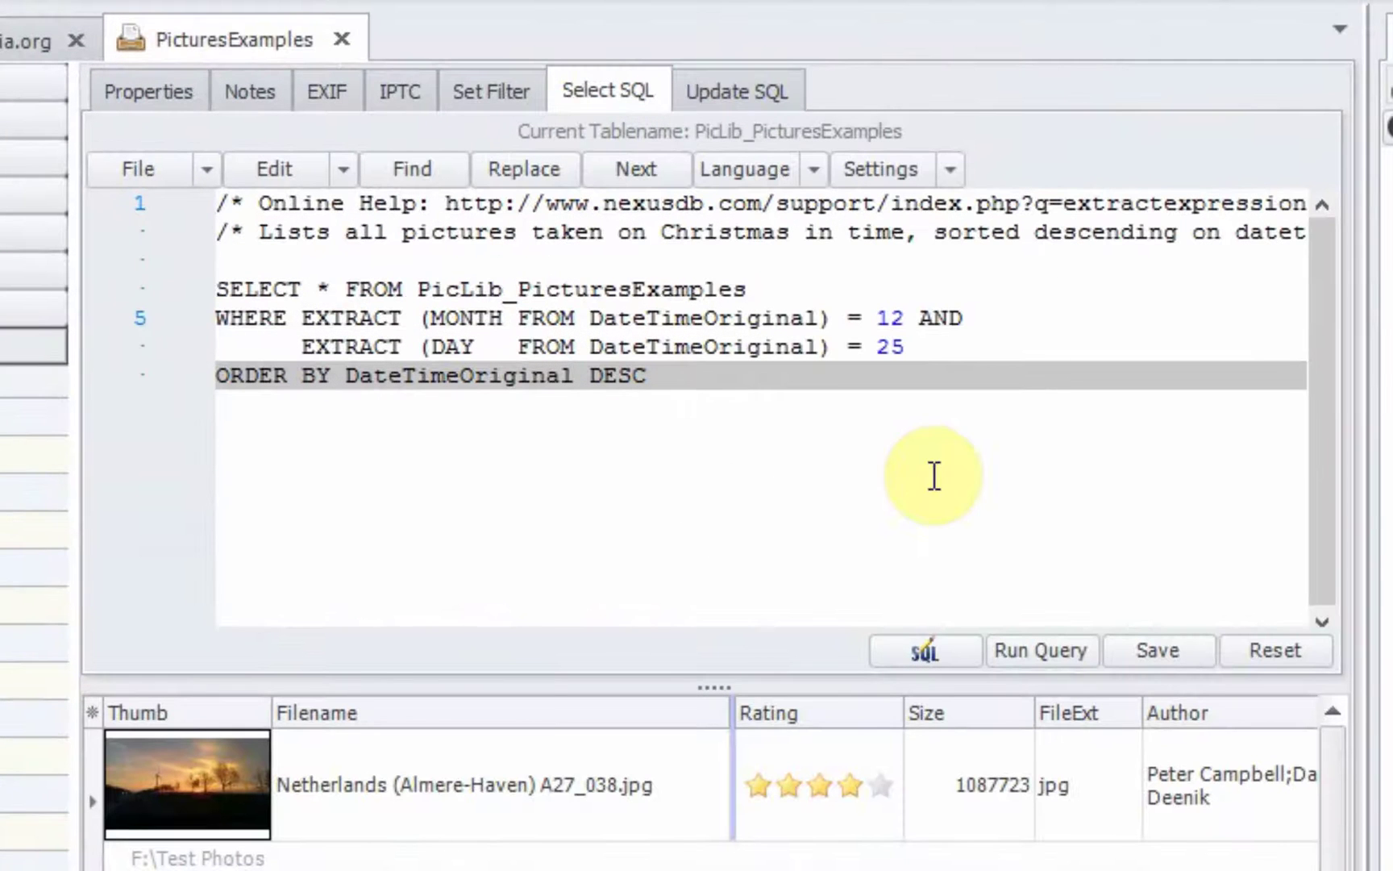
drag(1362, 497, 1387, 497)
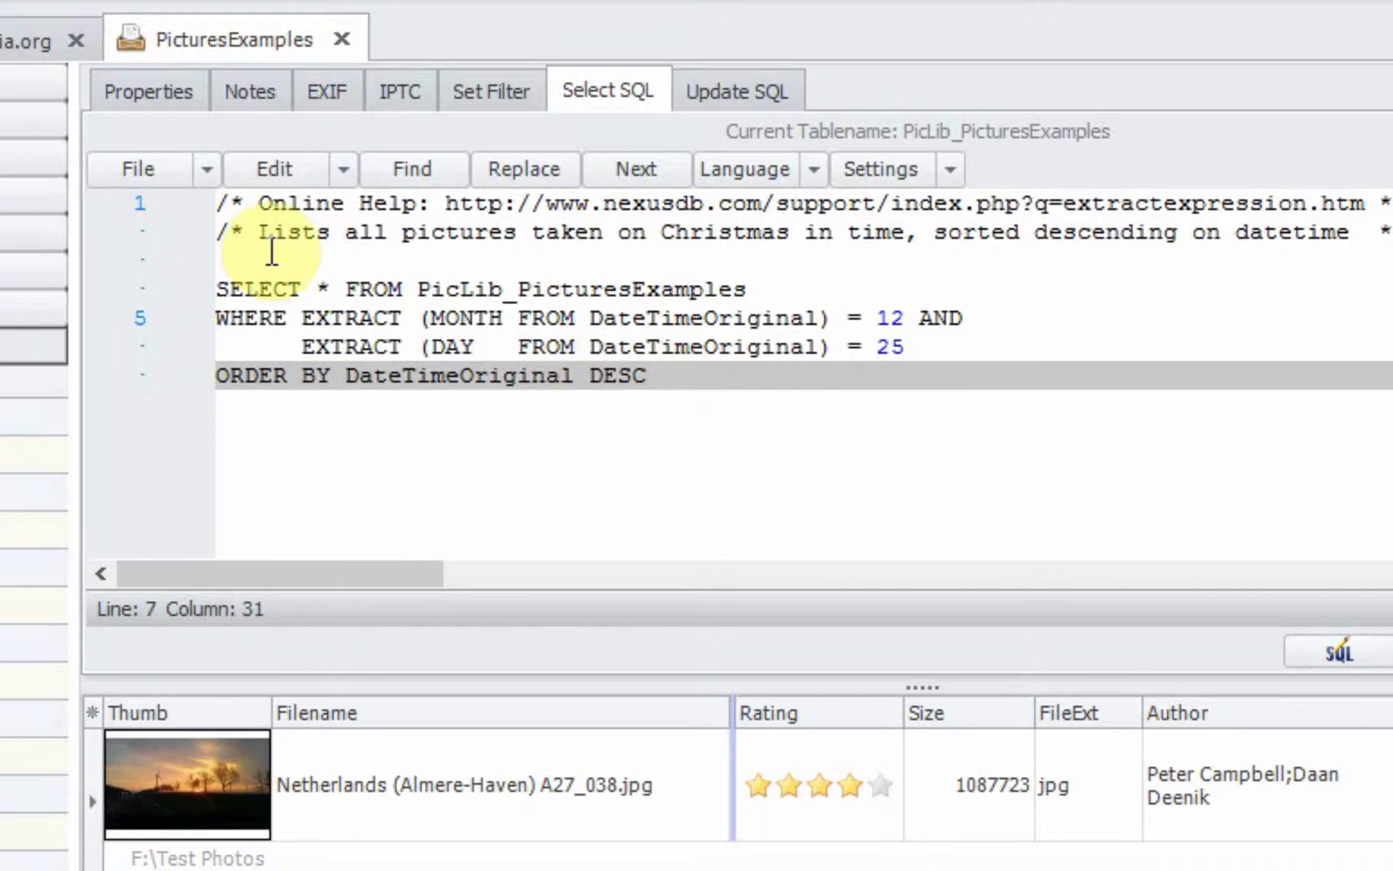
drag(261, 246, 1354, 233)
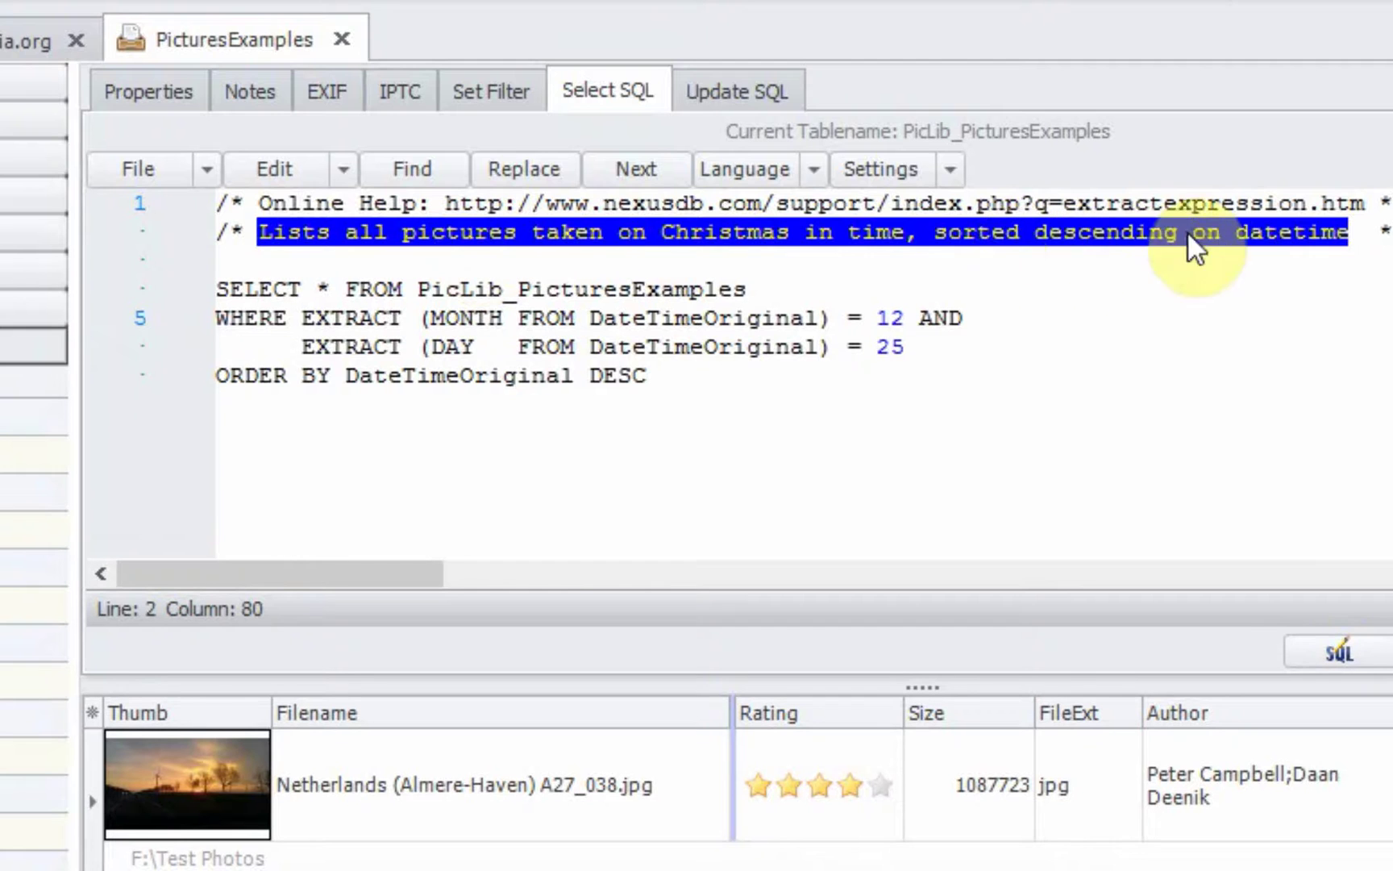
click(659, 377)
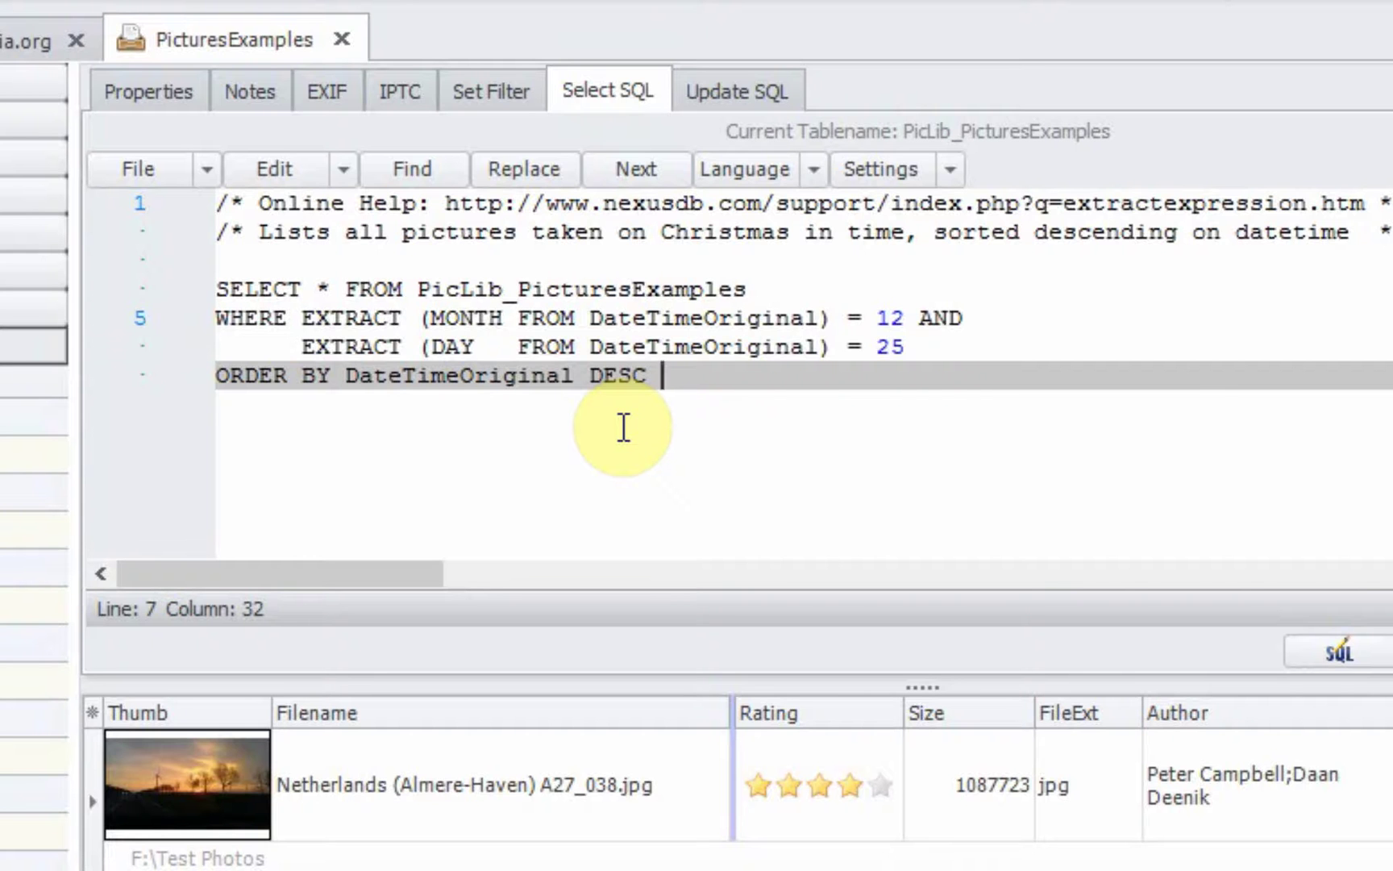
drag(659, 380, 218, 288)
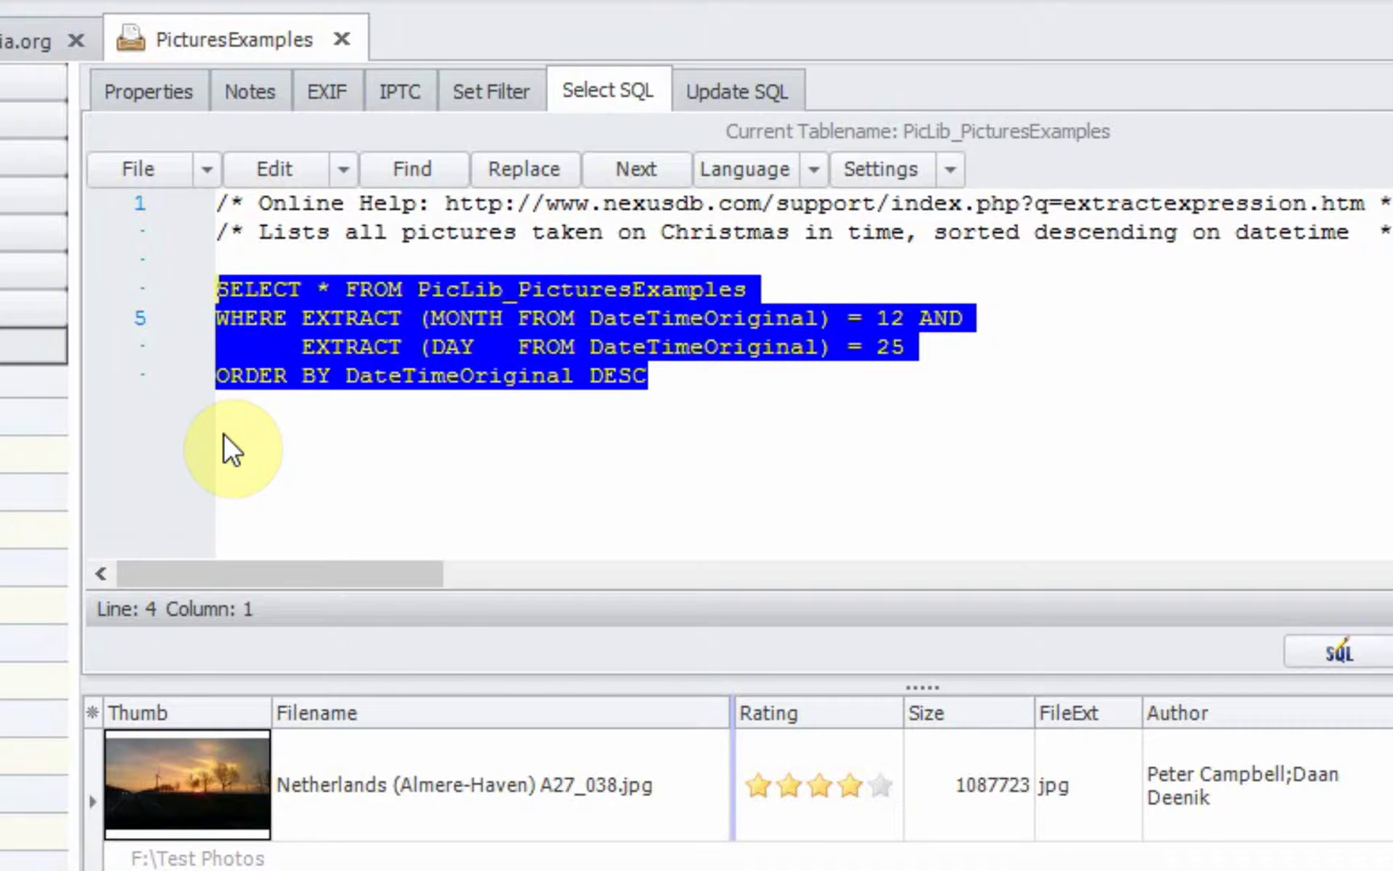
click(236, 461)
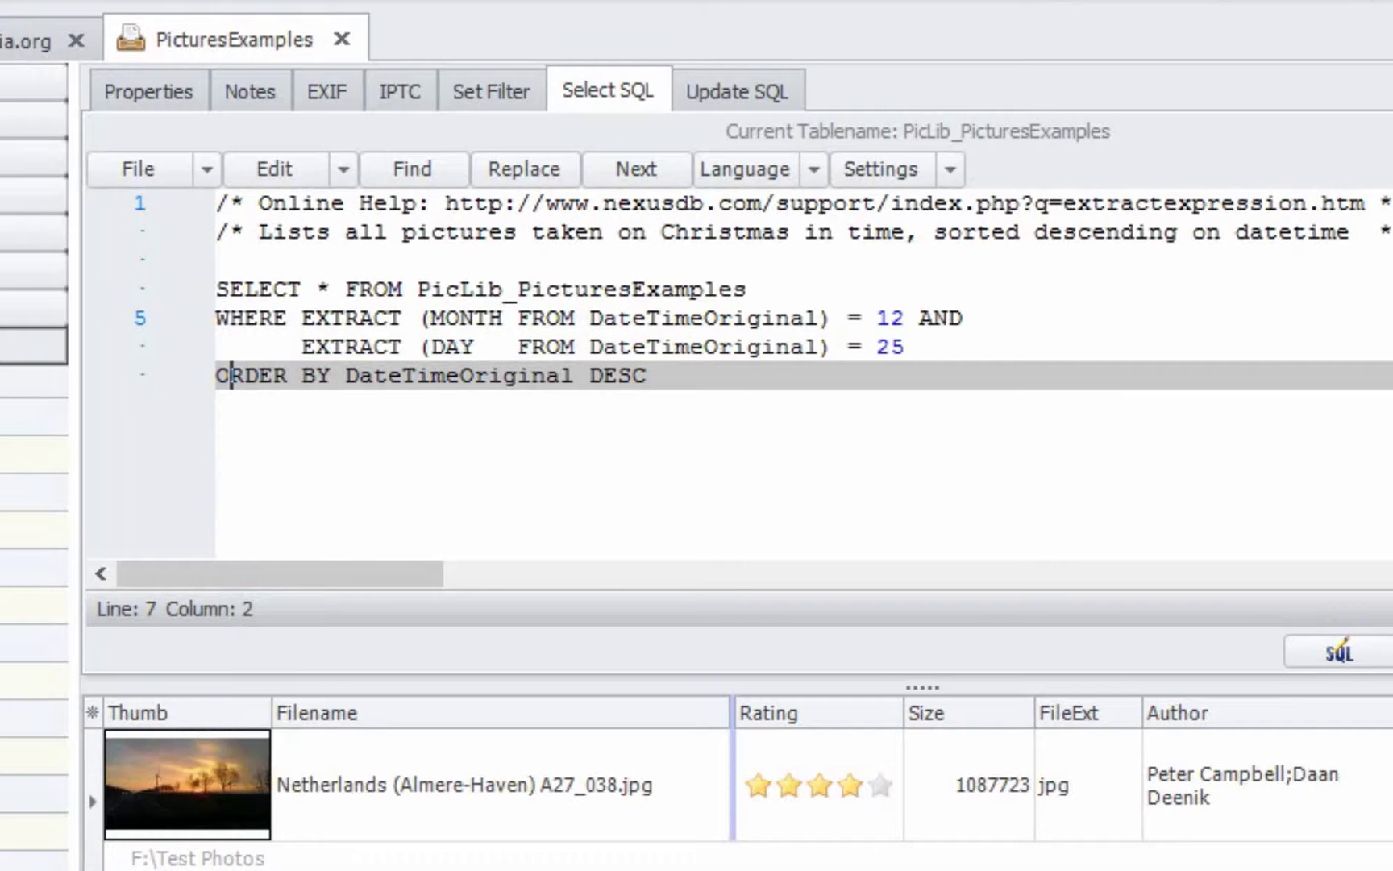
Load the Taken Last Month query and highlight its help-file reference and WHERE CAST lines.
key(ctrl+a)
key(ctrl+v)
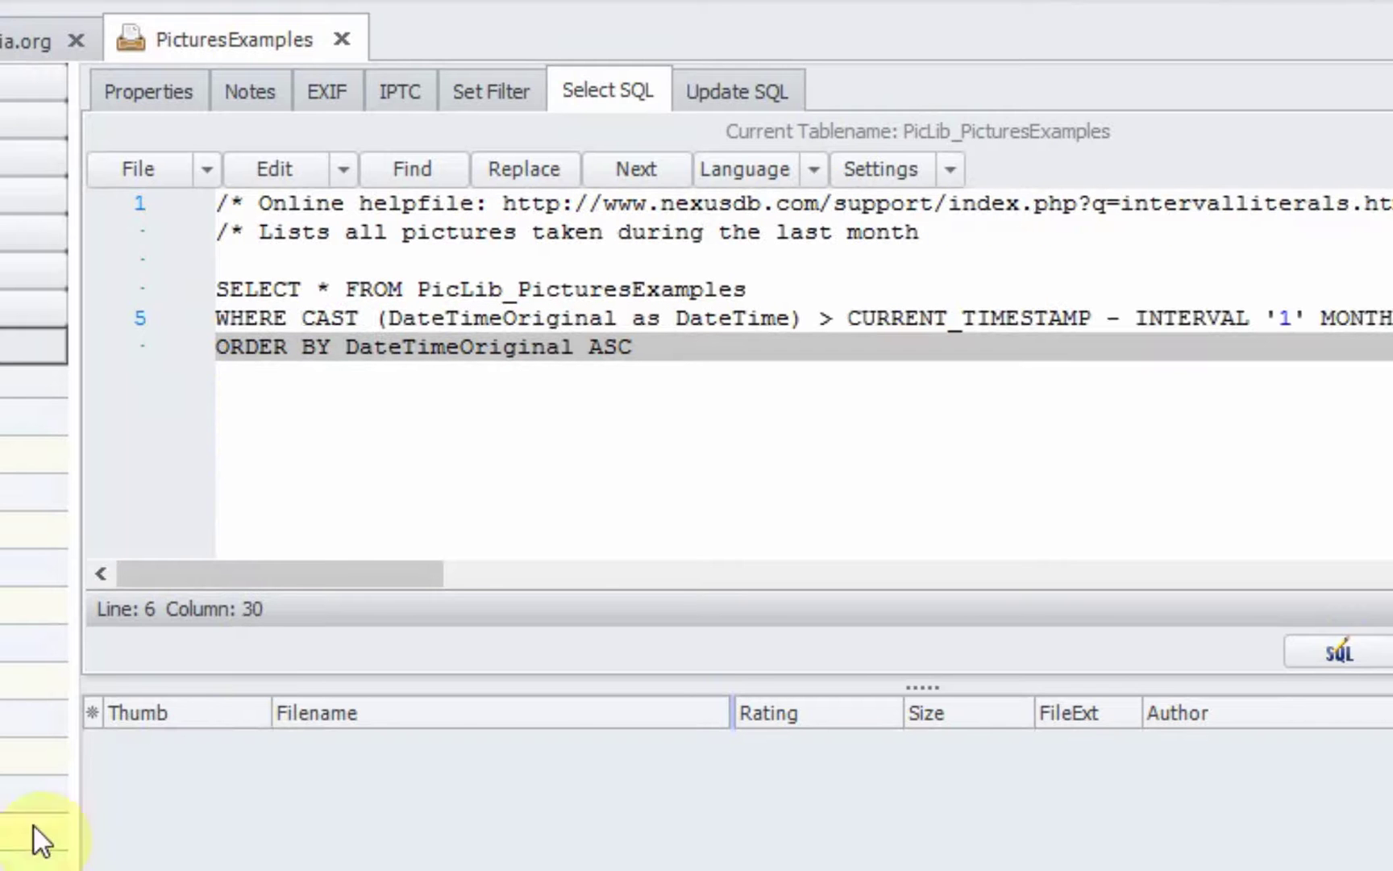
drag(260, 207, 1392, 208)
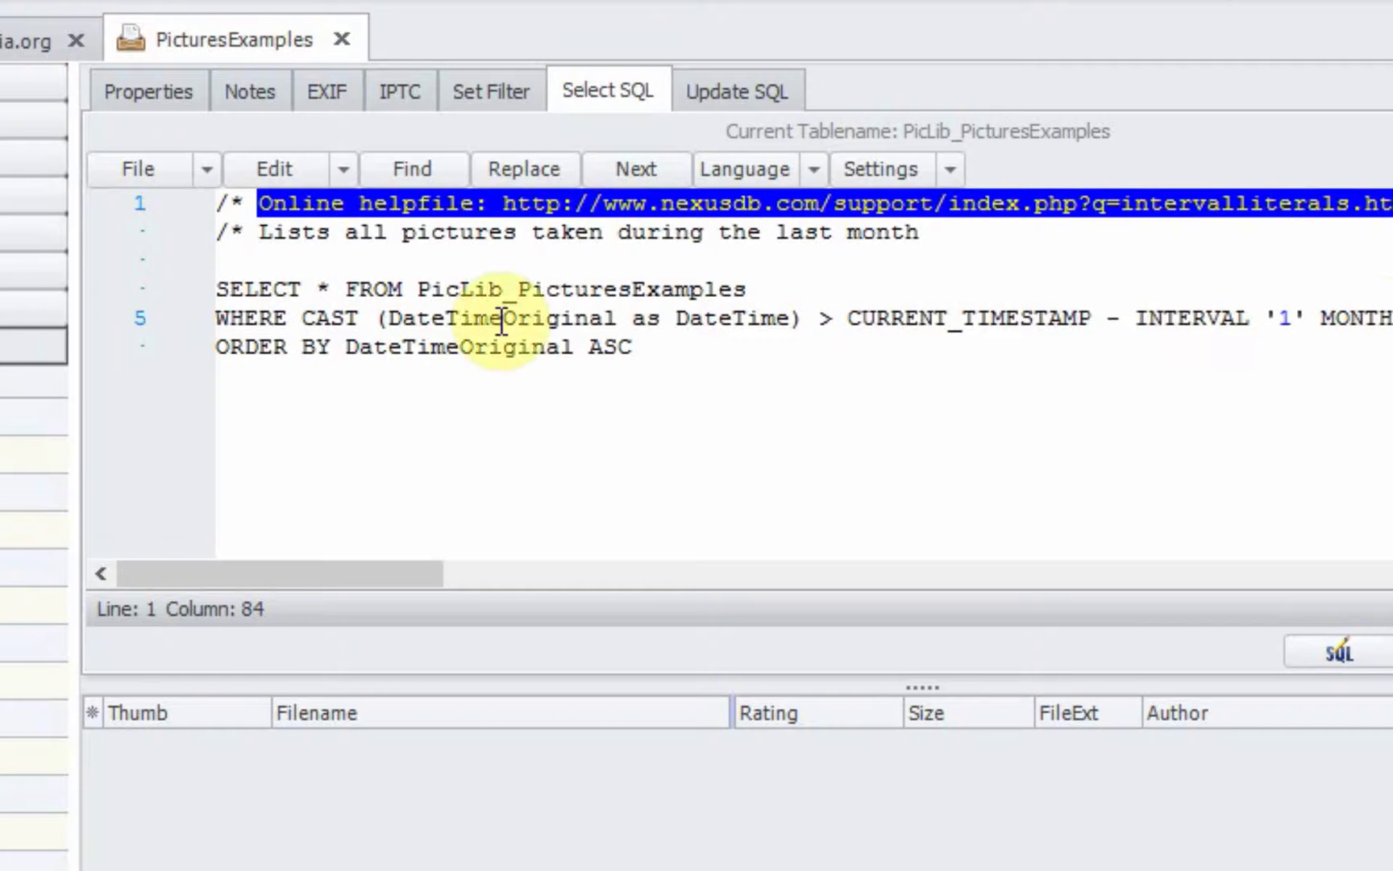
drag(224, 320, 1388, 319)
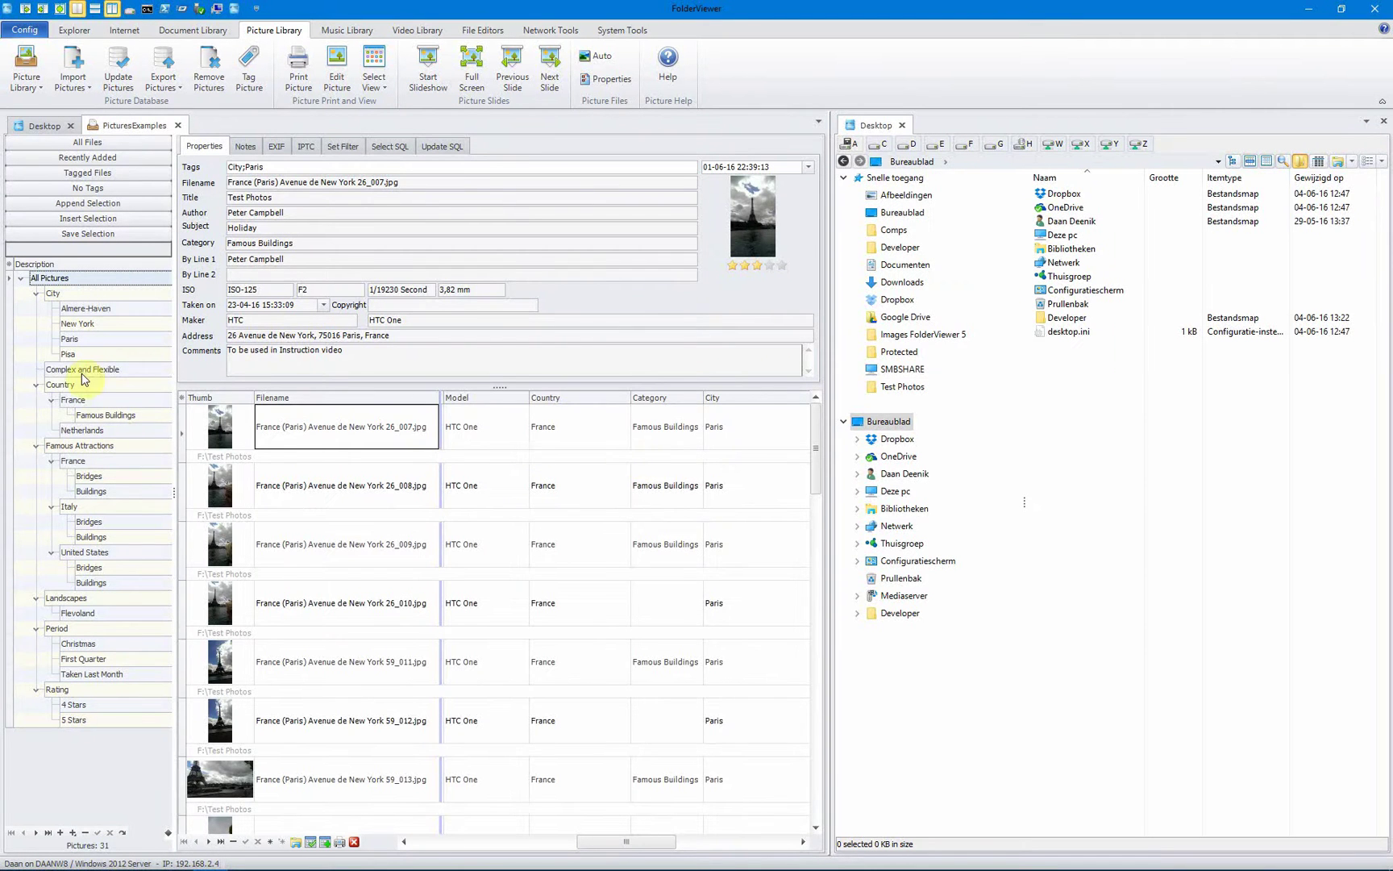
List the three bridge pictures in Complex and Flexible and show their filter conditions.
click(51, 372)
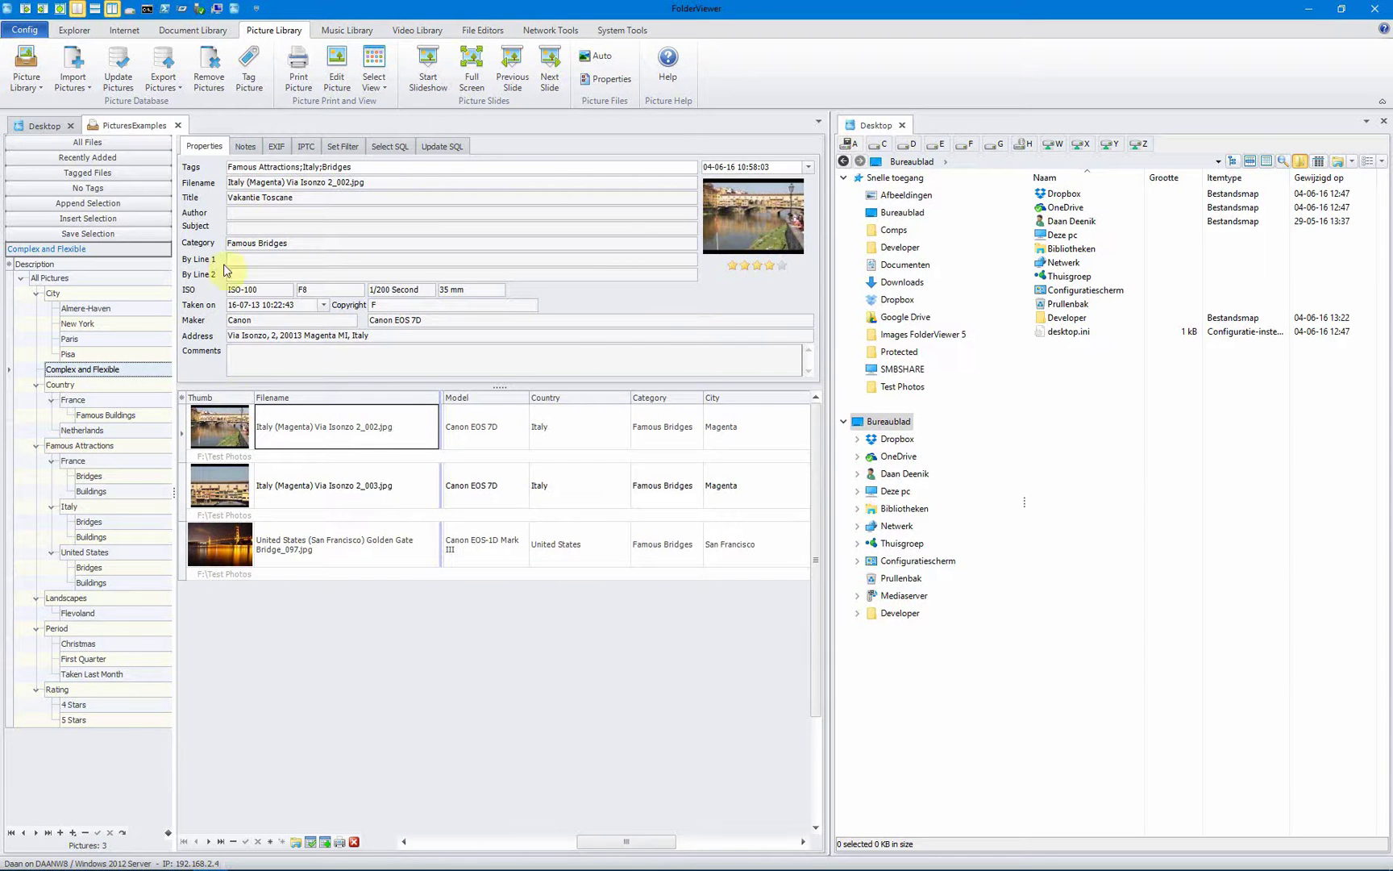
click(329, 150)
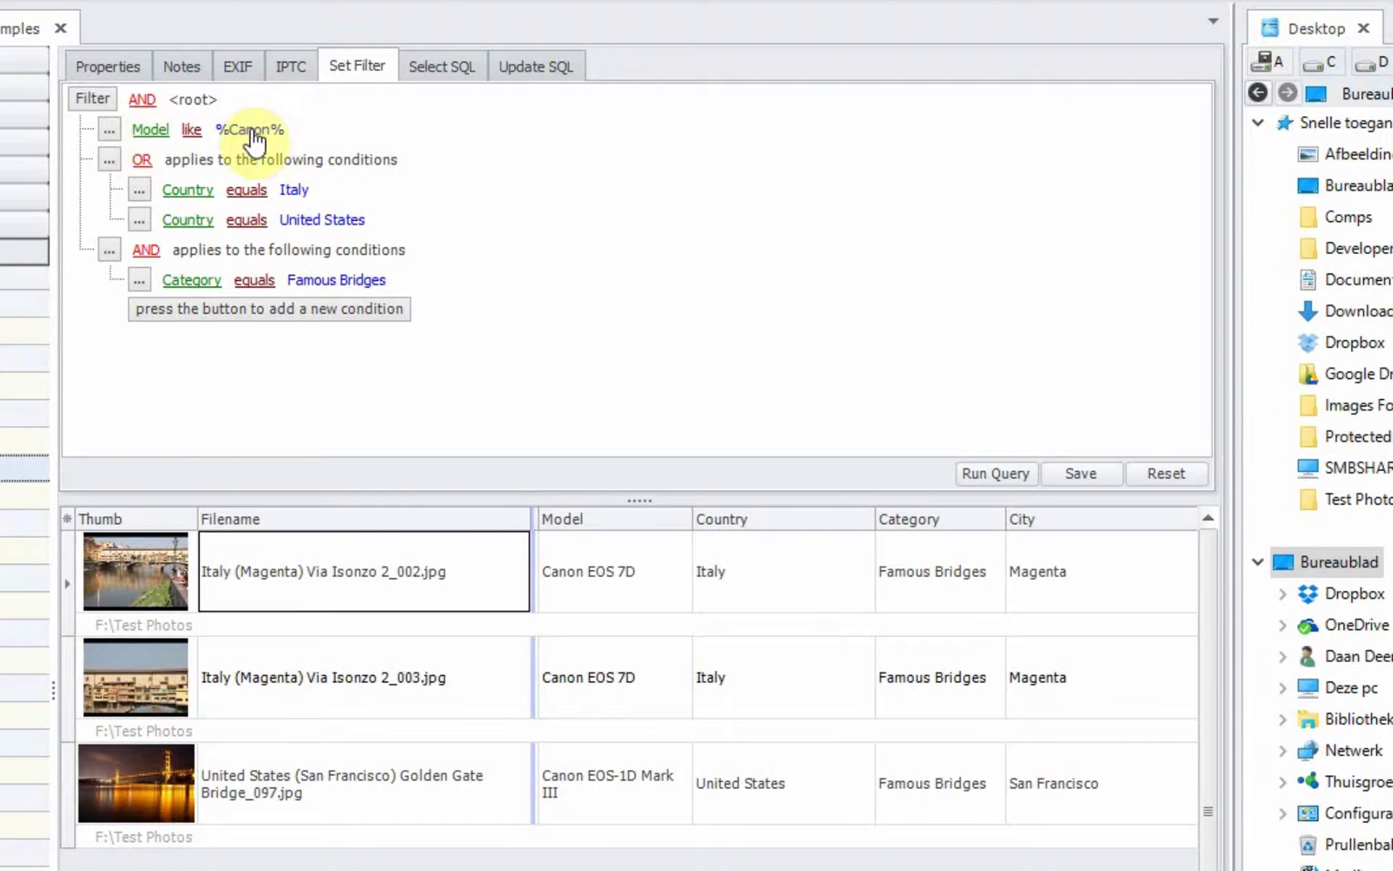
Keep the first filter condition as Model like.
click(150, 130)
click(201, 214)
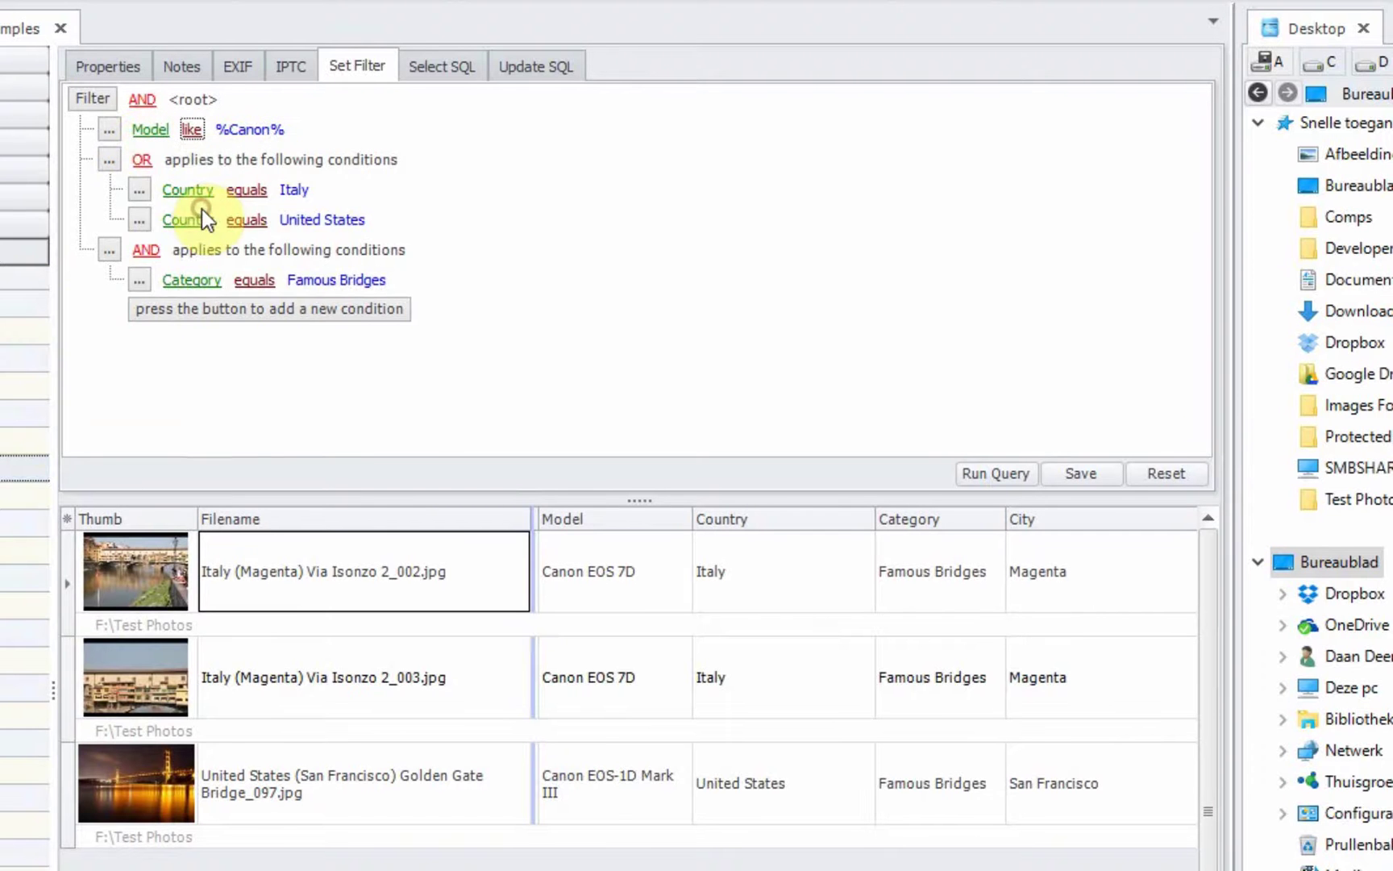
click(191, 129)
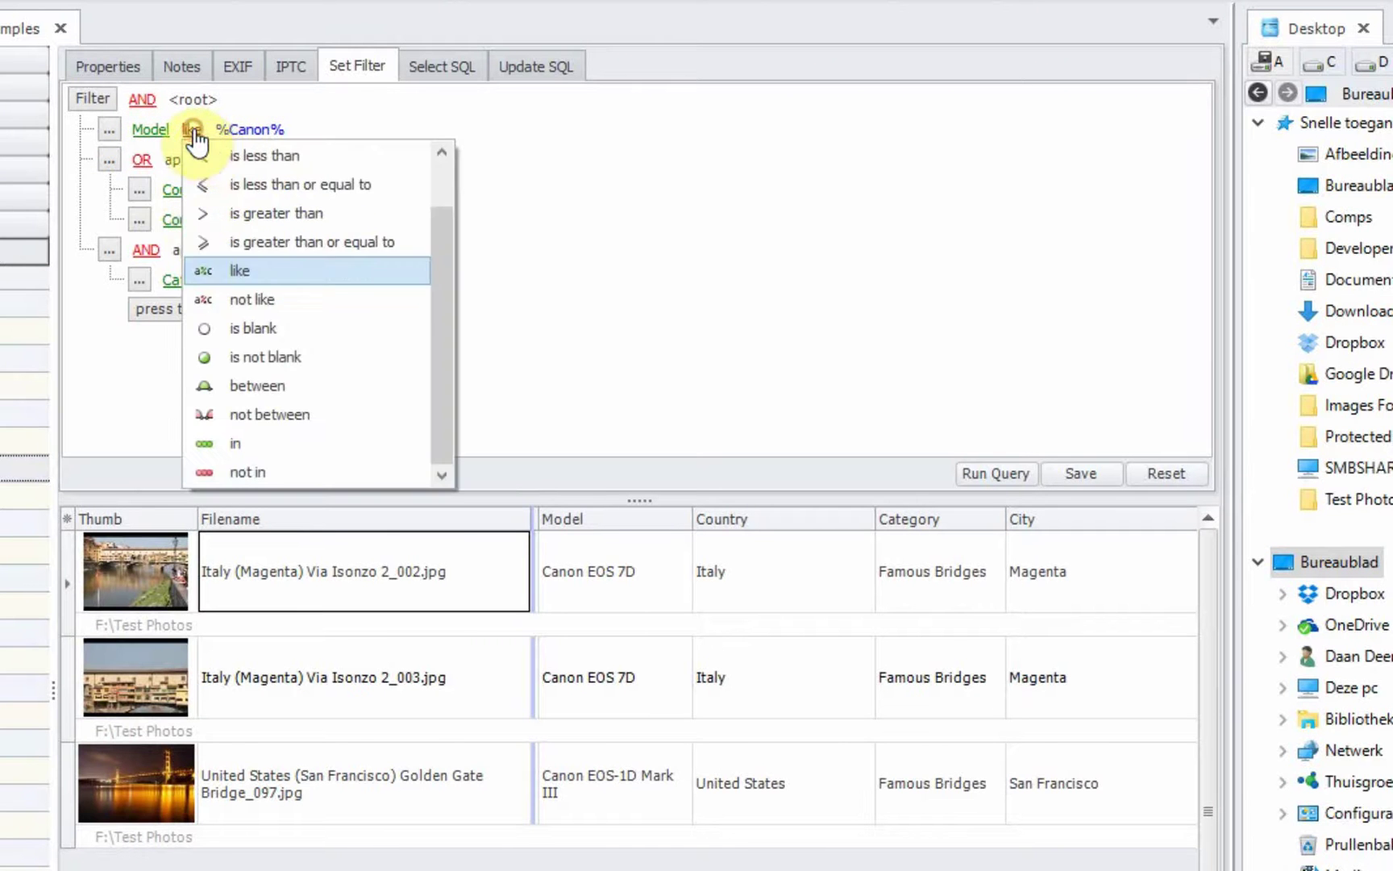
click(266, 269)
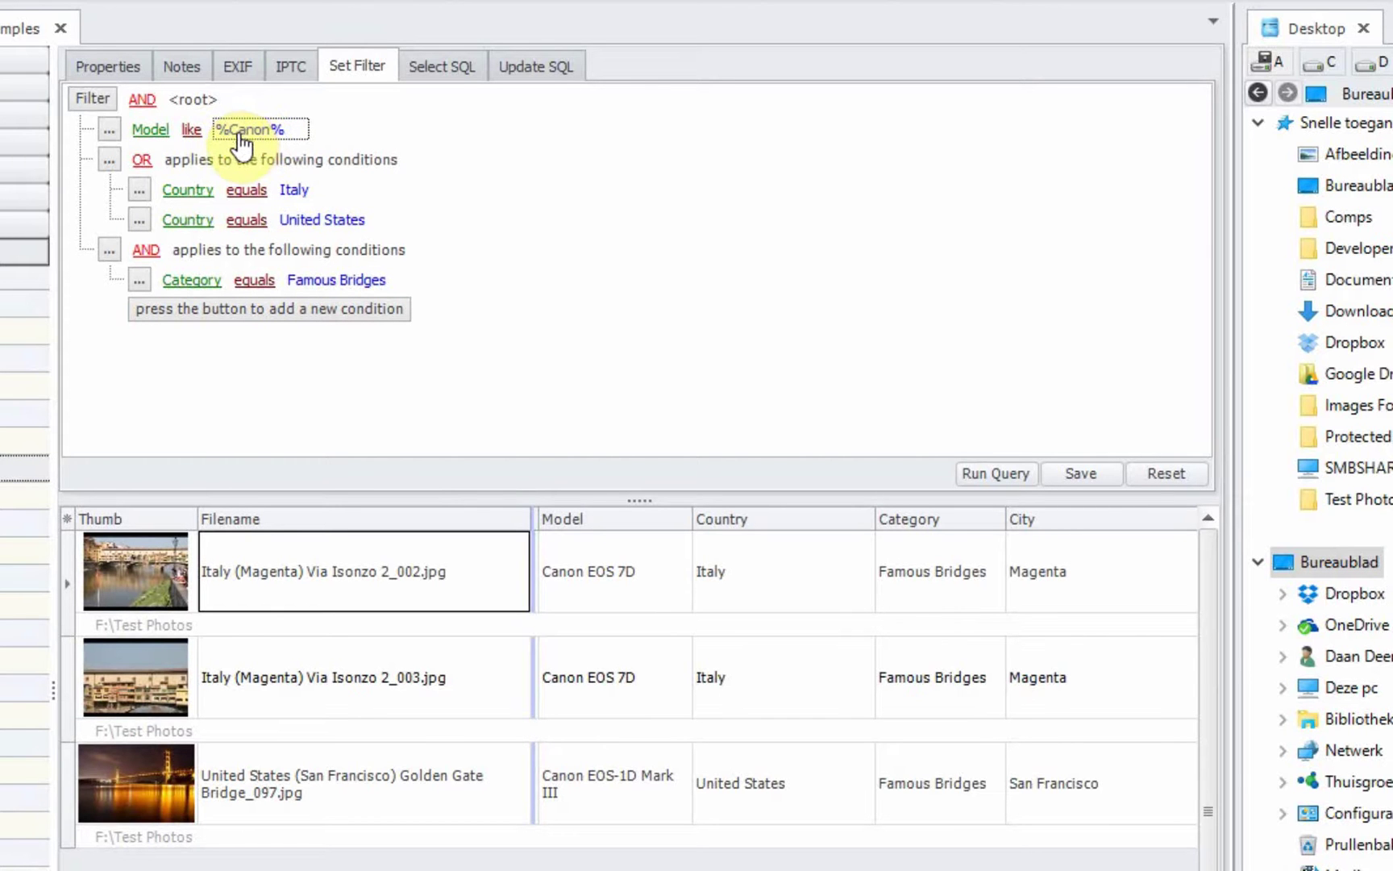
Set the second condition group's operator to AND.
click(115, 160)
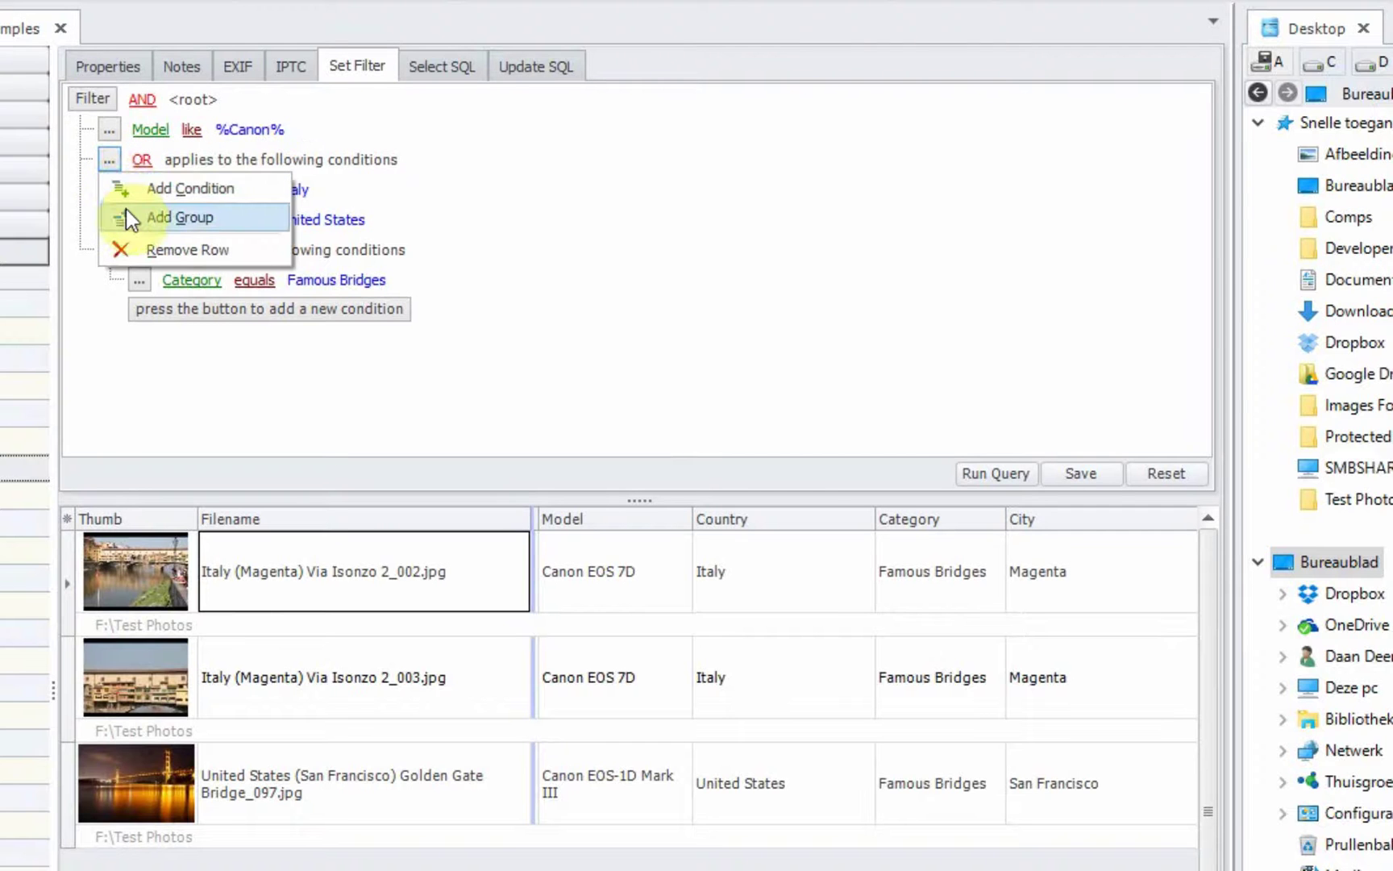
click(144, 348)
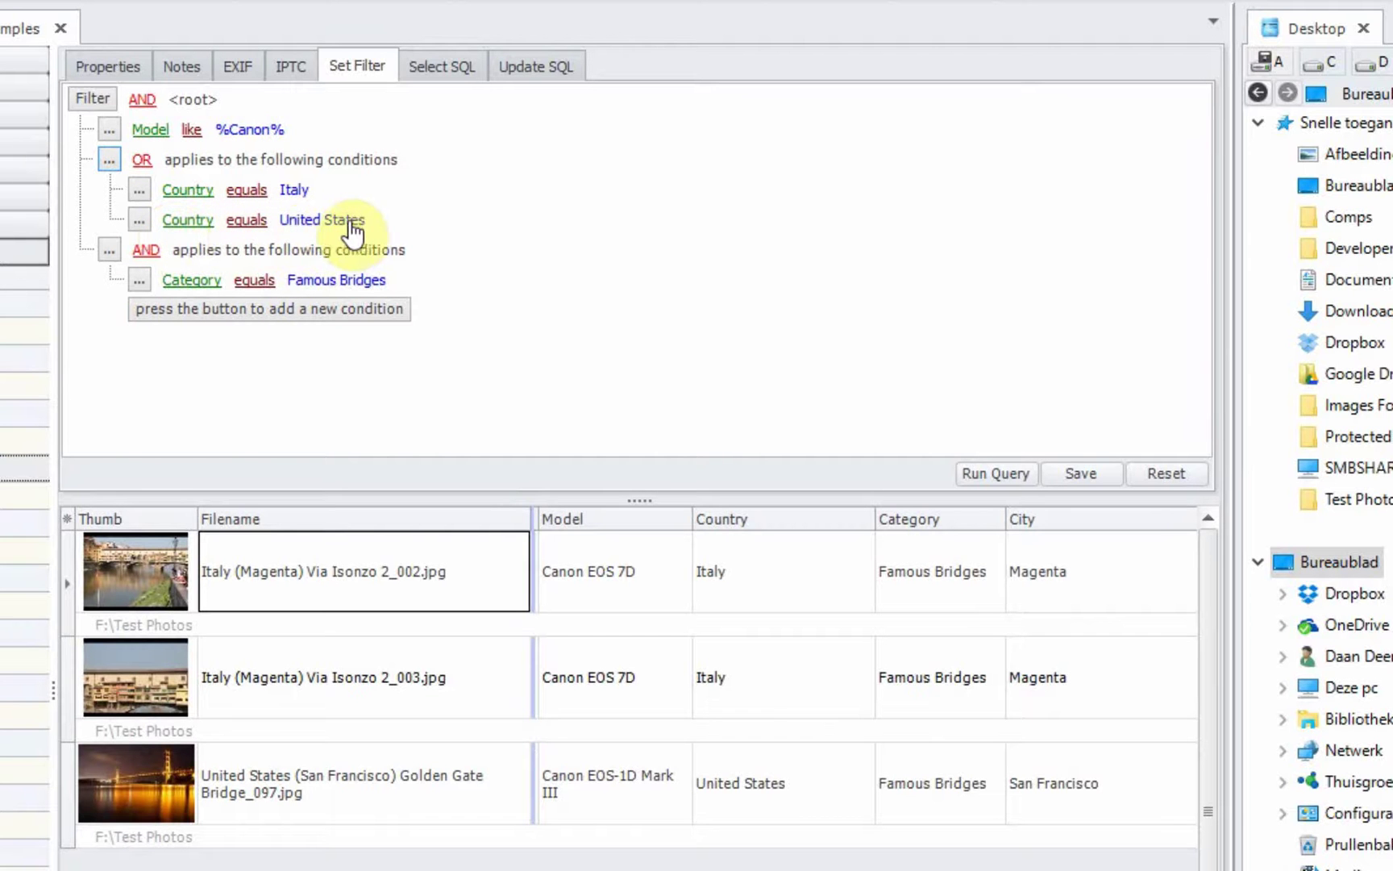
click(109, 252)
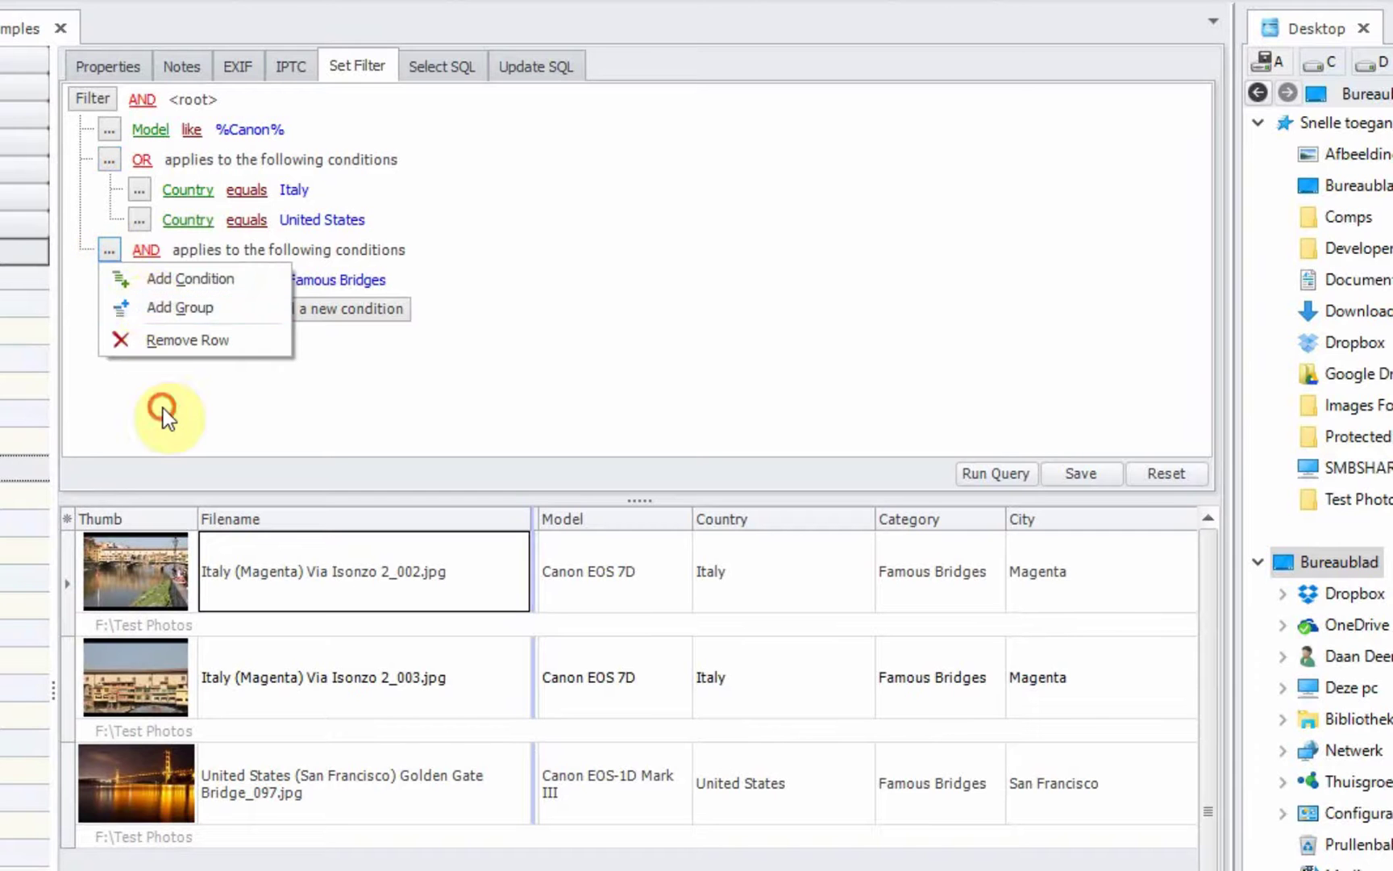
click(163, 408)
click(146, 251)
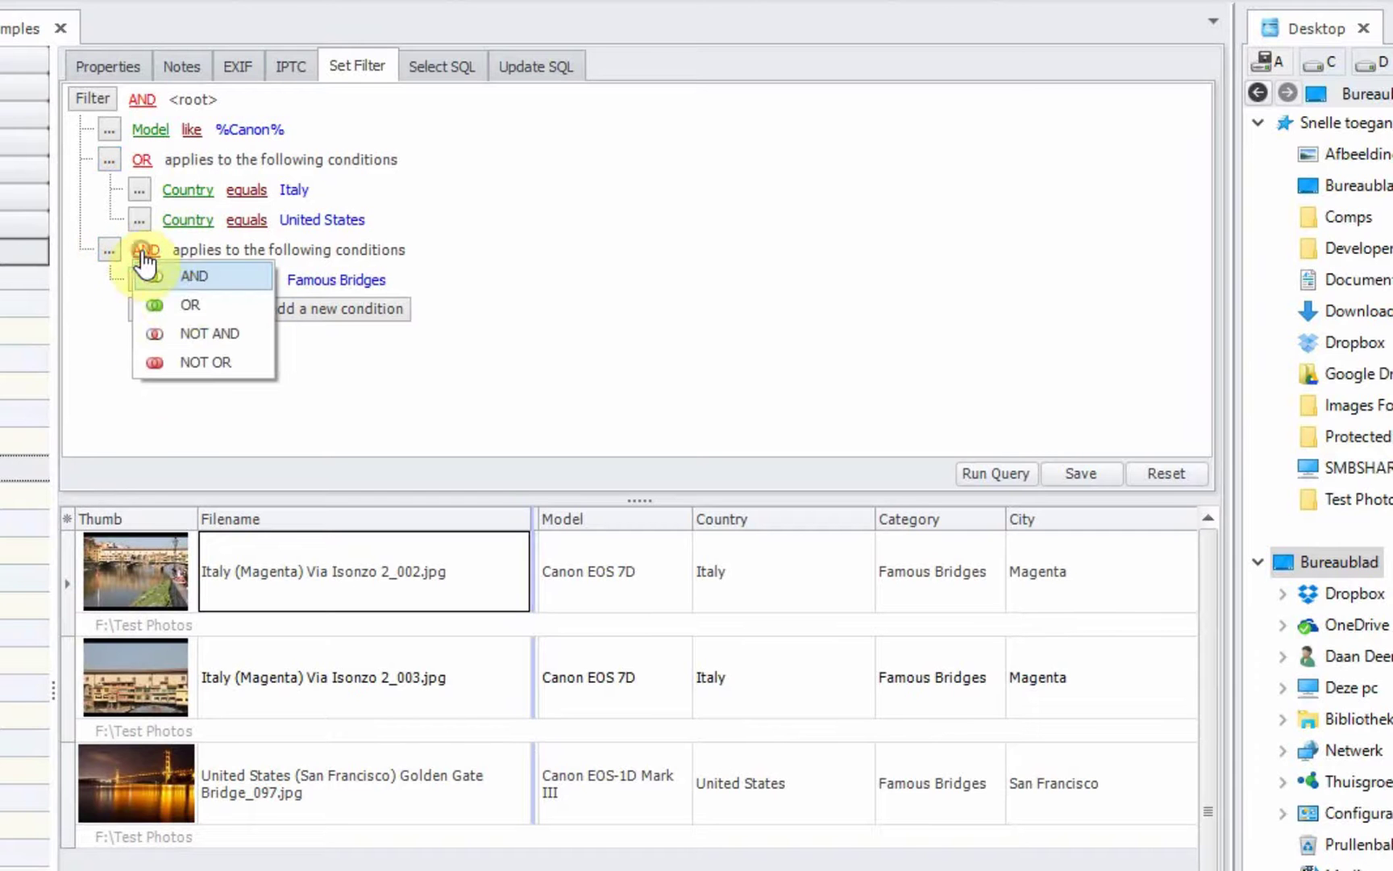
click(232, 280)
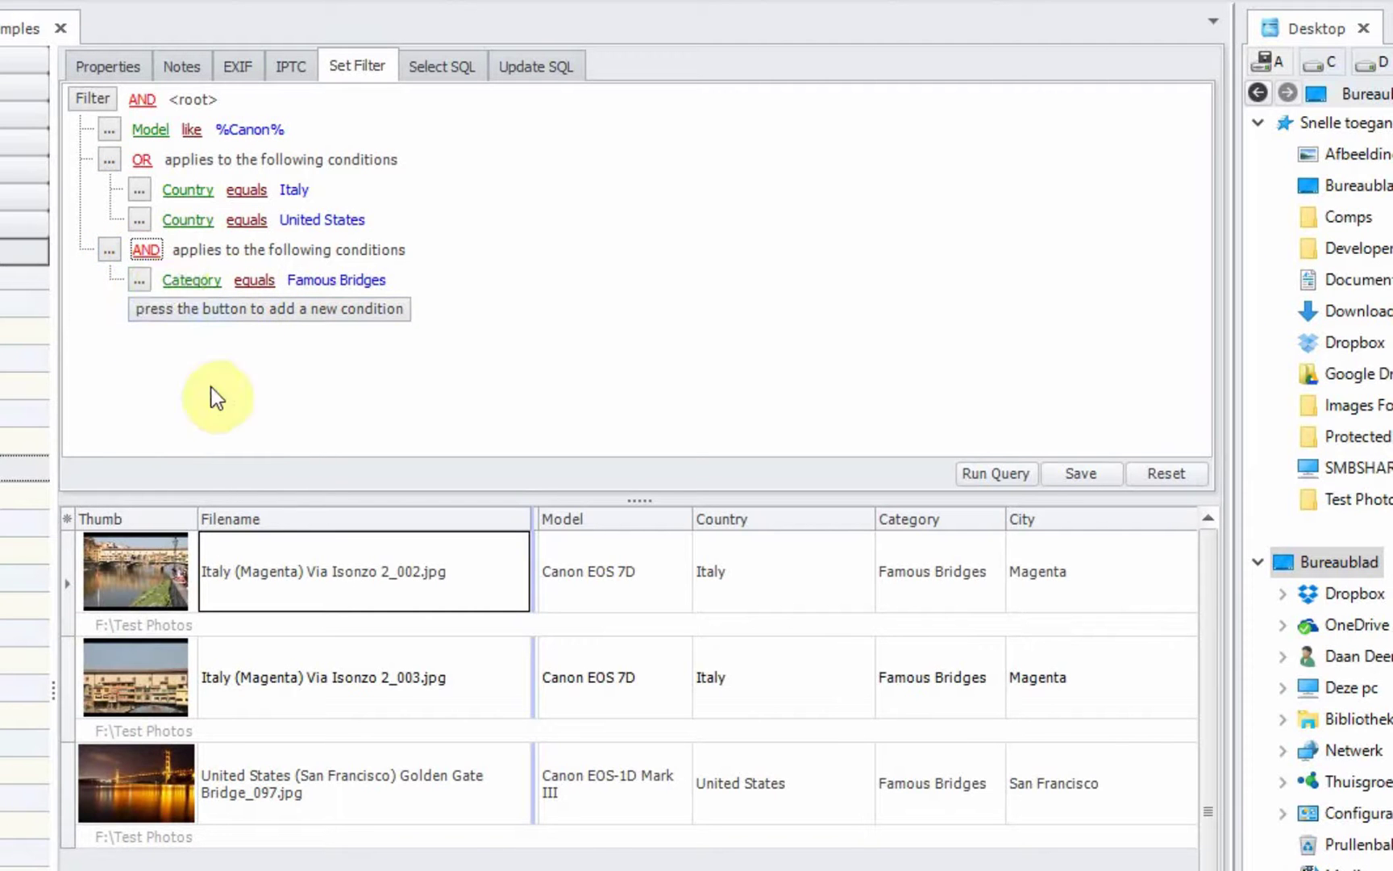
Keep the bridge condition as Category equals Famous Bridges.
click(173, 283)
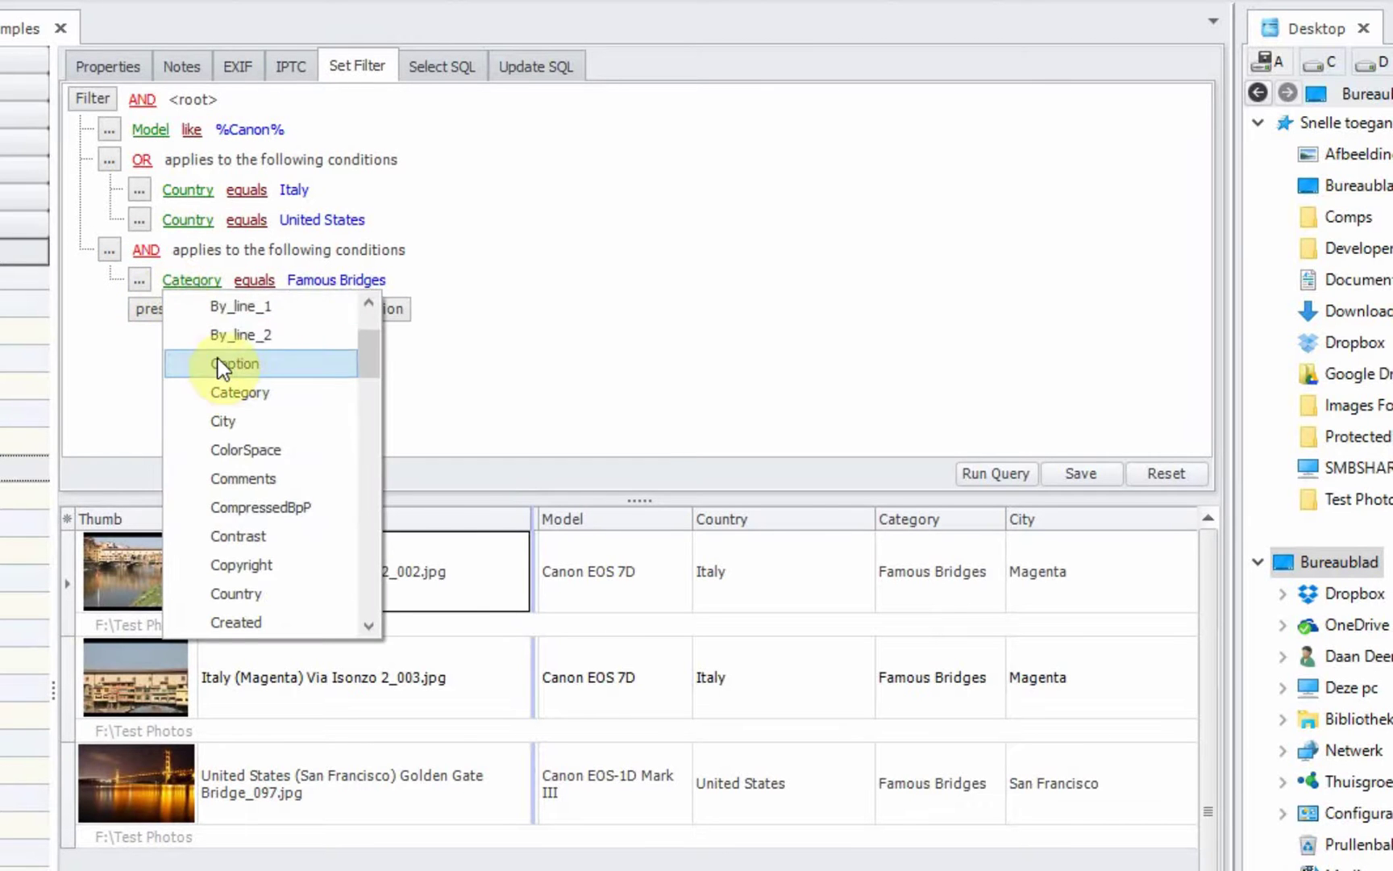
click(239, 392)
click(255, 280)
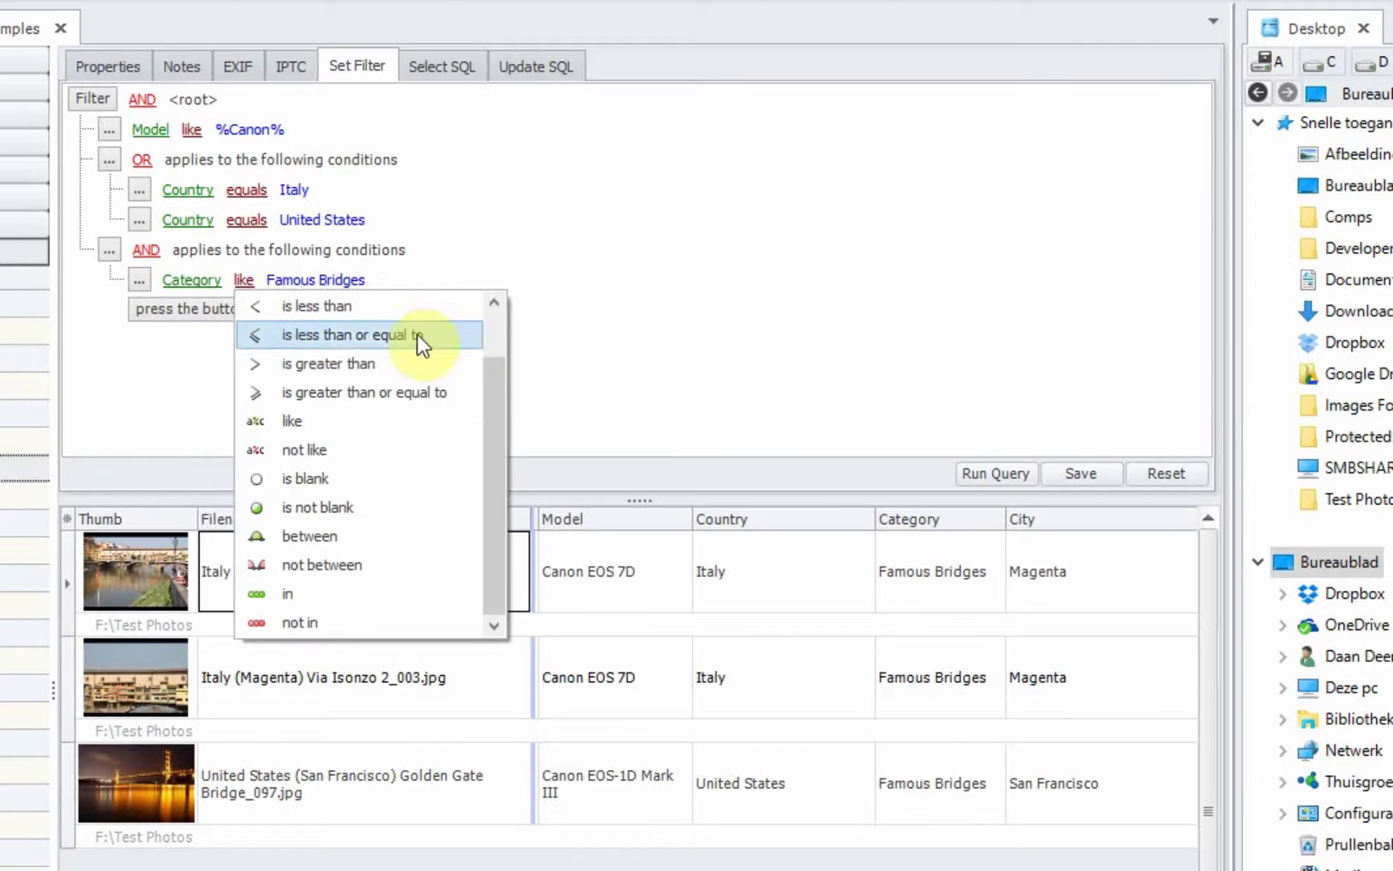
drag(496, 372, 496, 339)
click(358, 303)
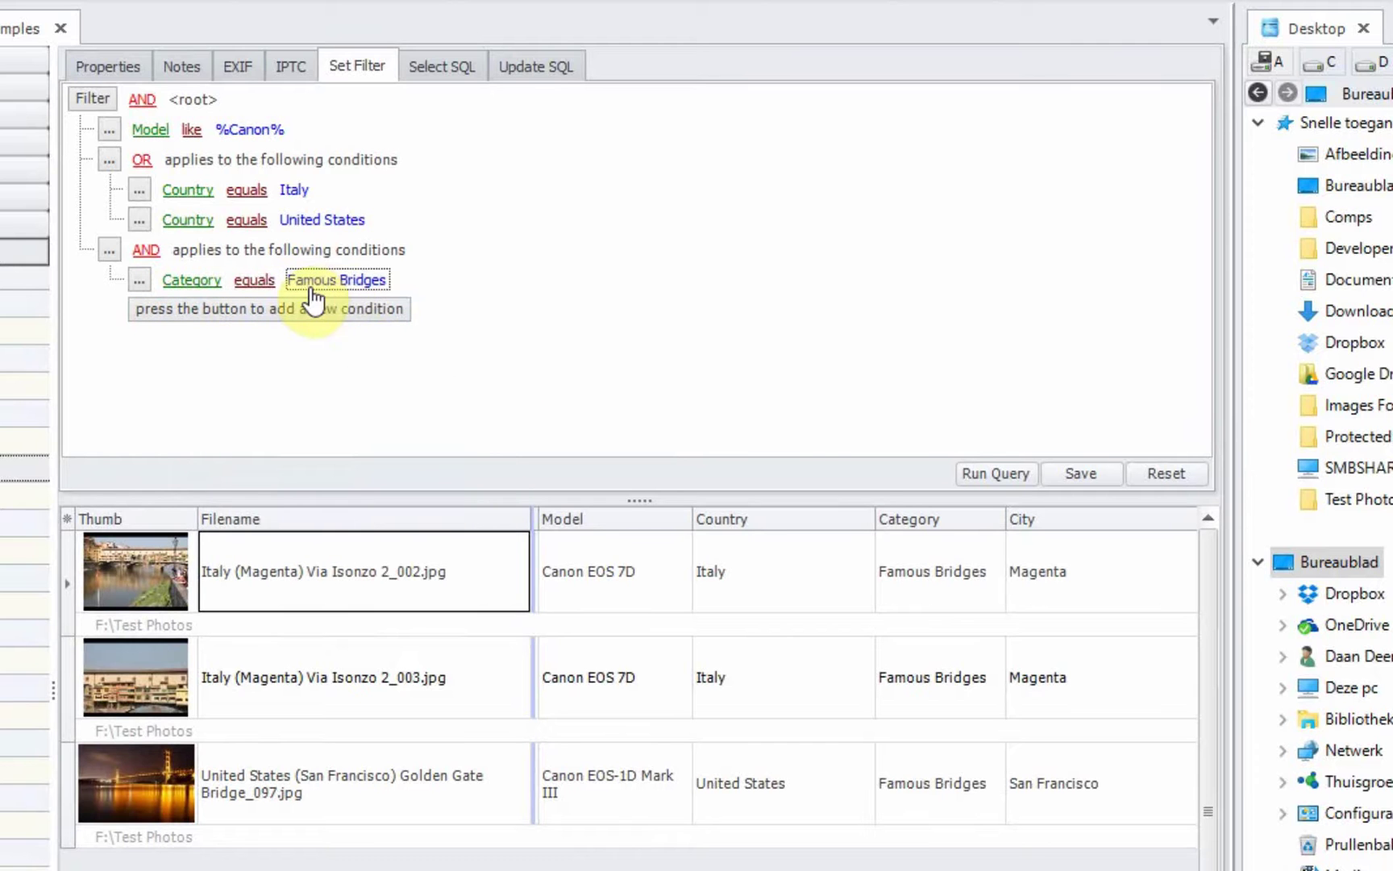
Save the filter with the description 'Complex and Flexible' and run its query.
click(1085, 473)
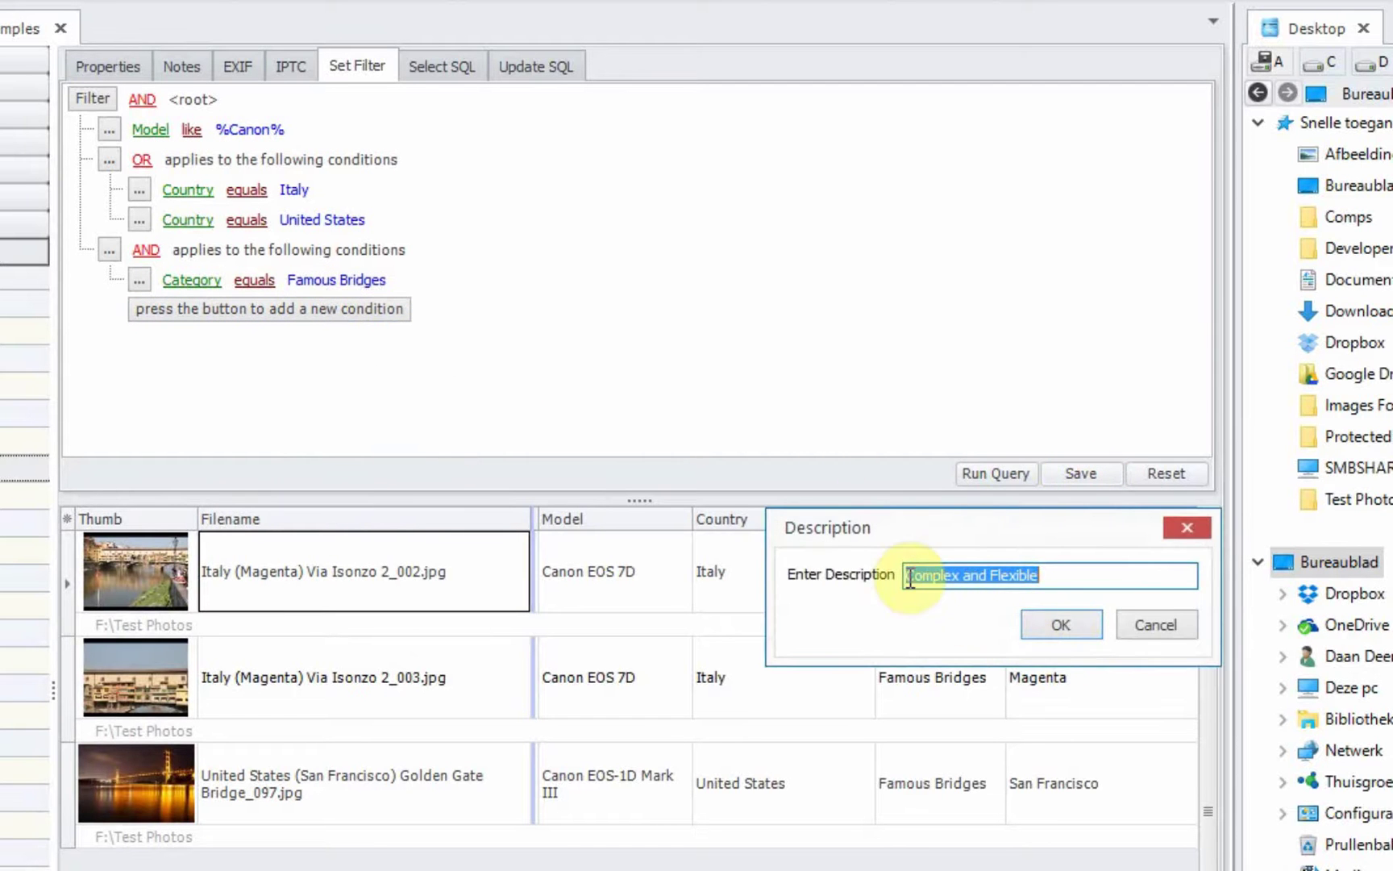
click(1045, 627)
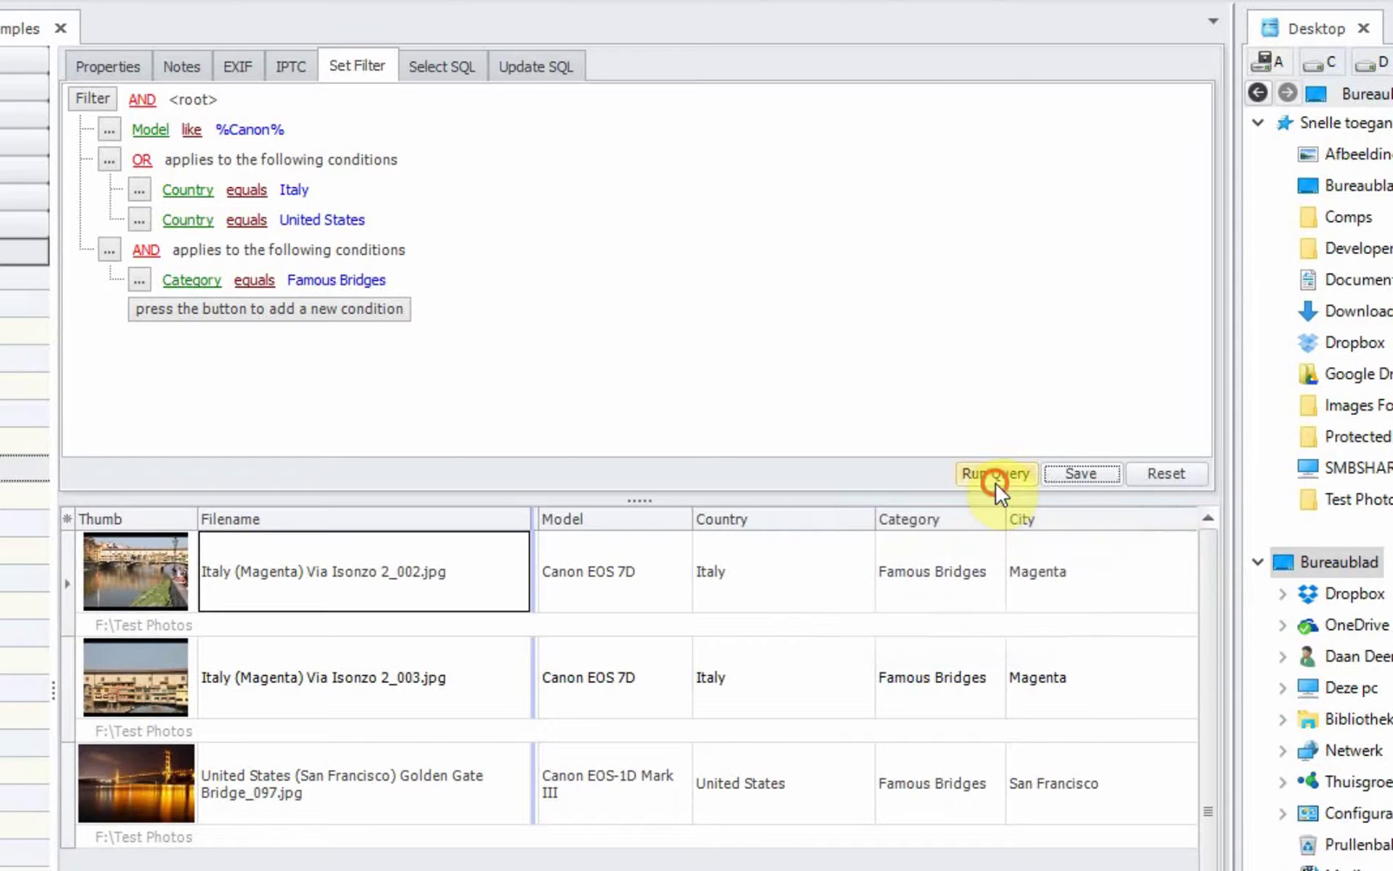
click(995, 477)
click(1056, 622)
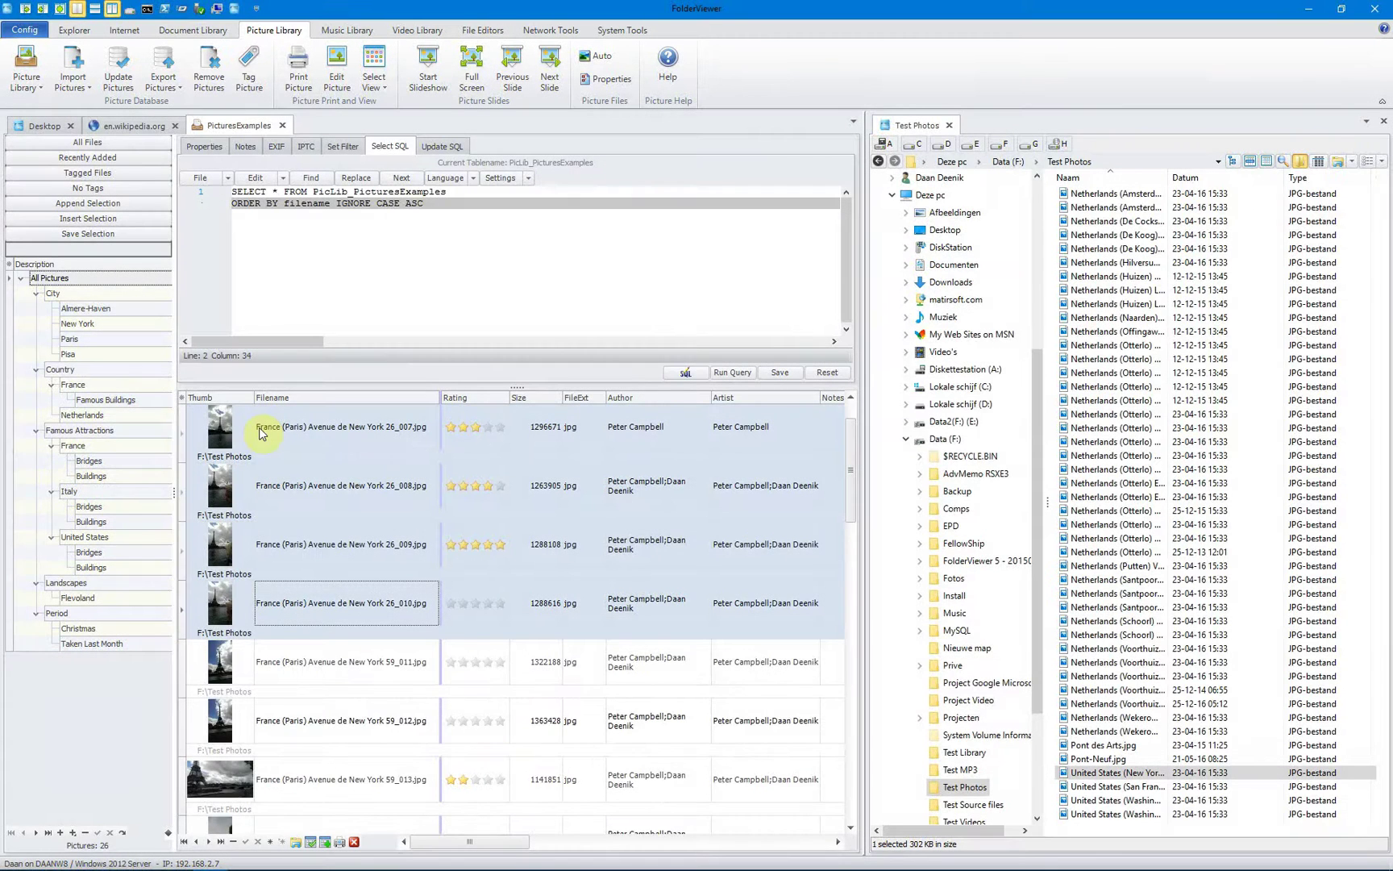
click(253, 77)
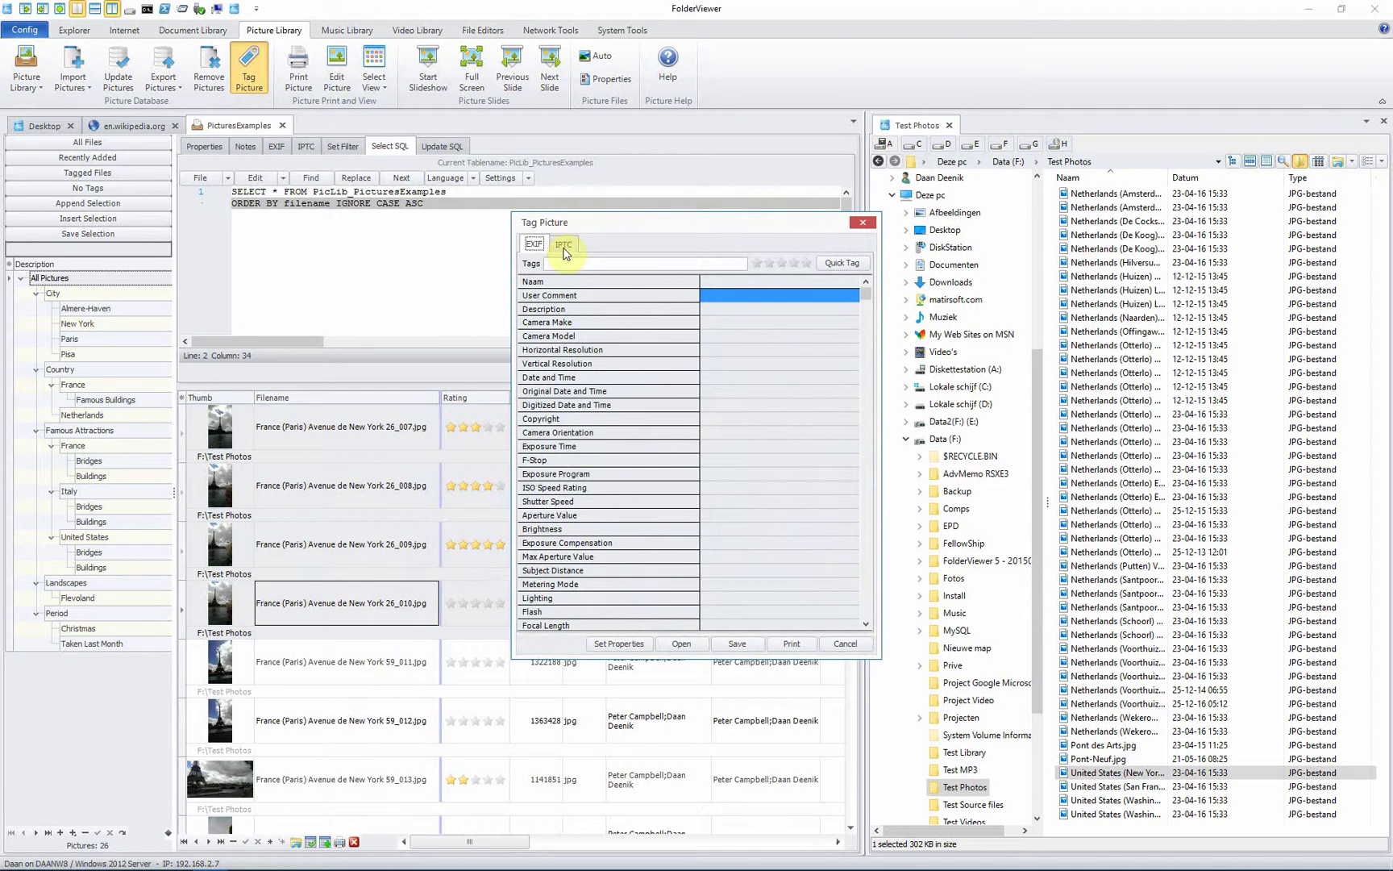
click(862, 225)
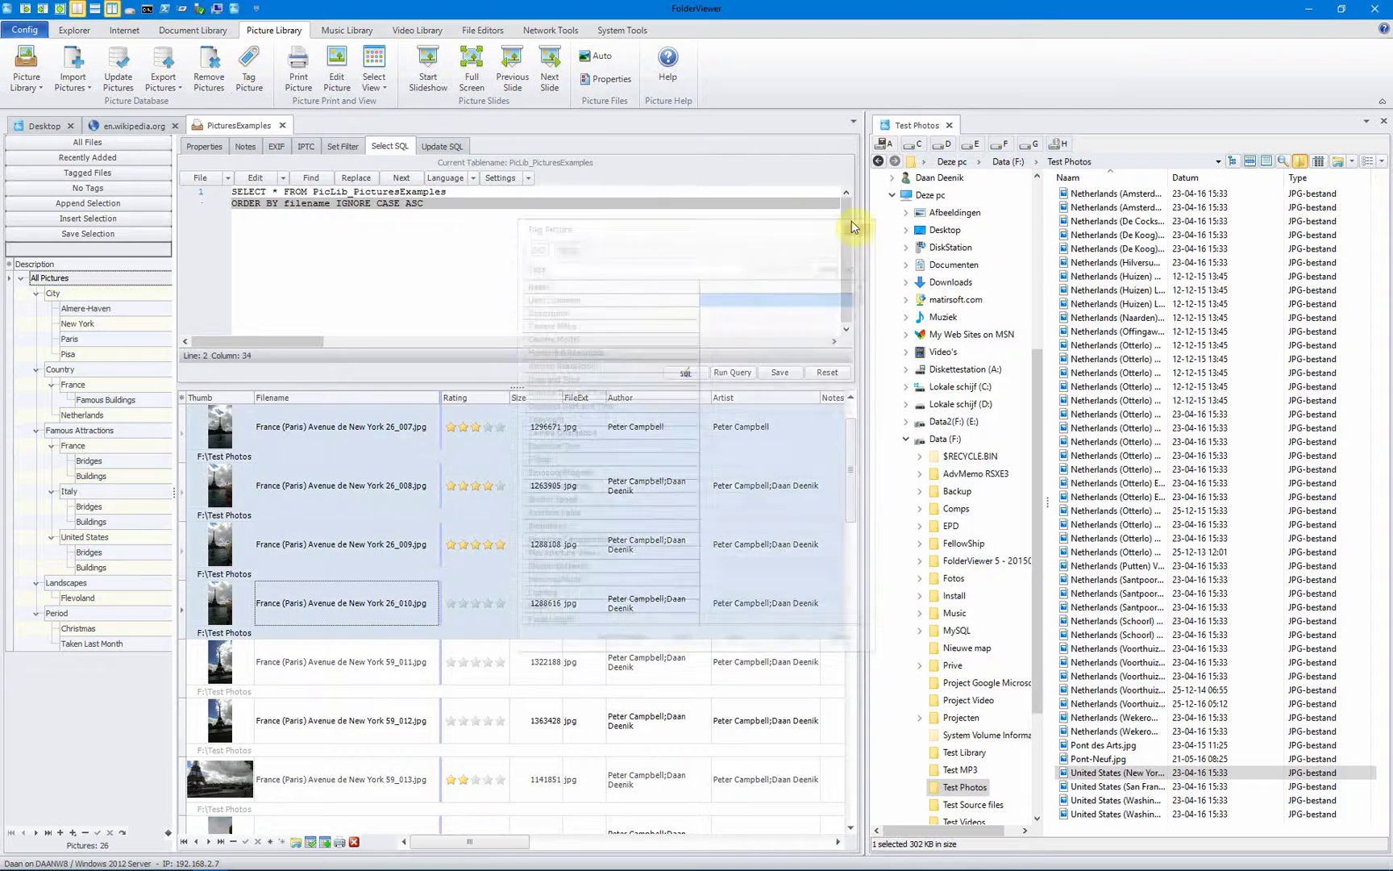
click(169, 92)
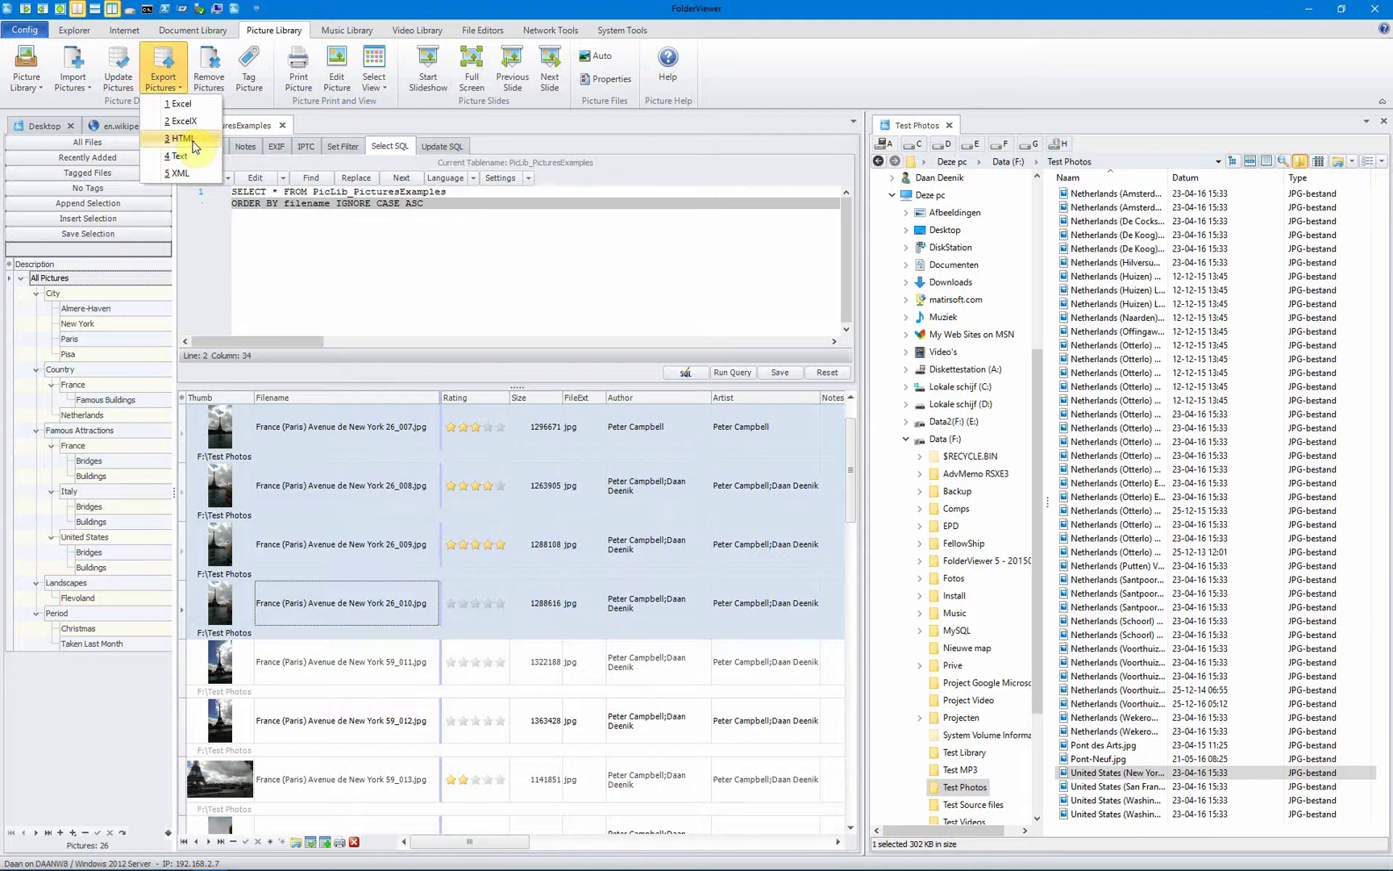
click(115, 59)
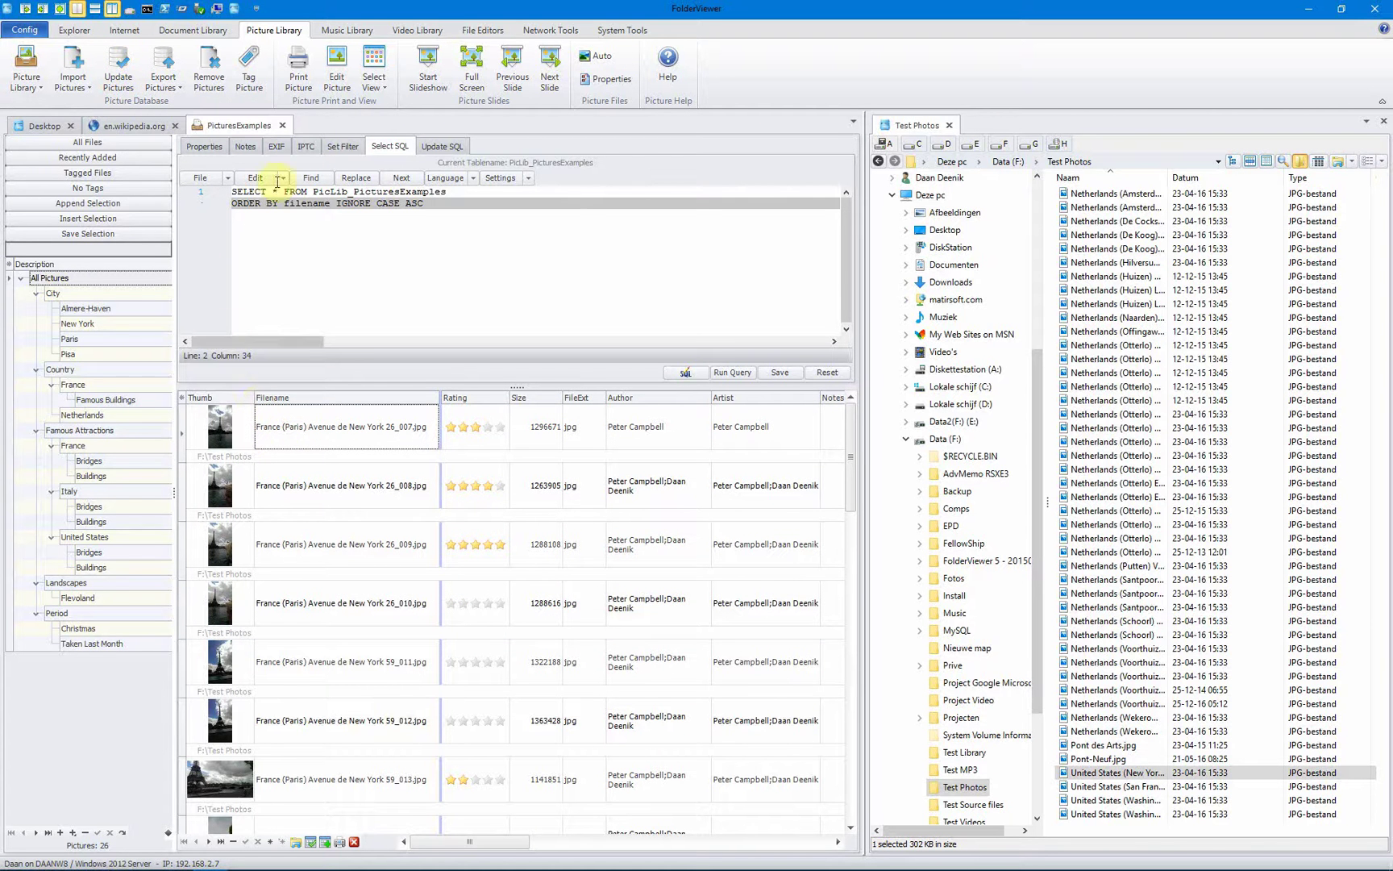
Select the Avenue de New York 26_007 photo, cancel printing, and open it in Photos.
click(294, 70)
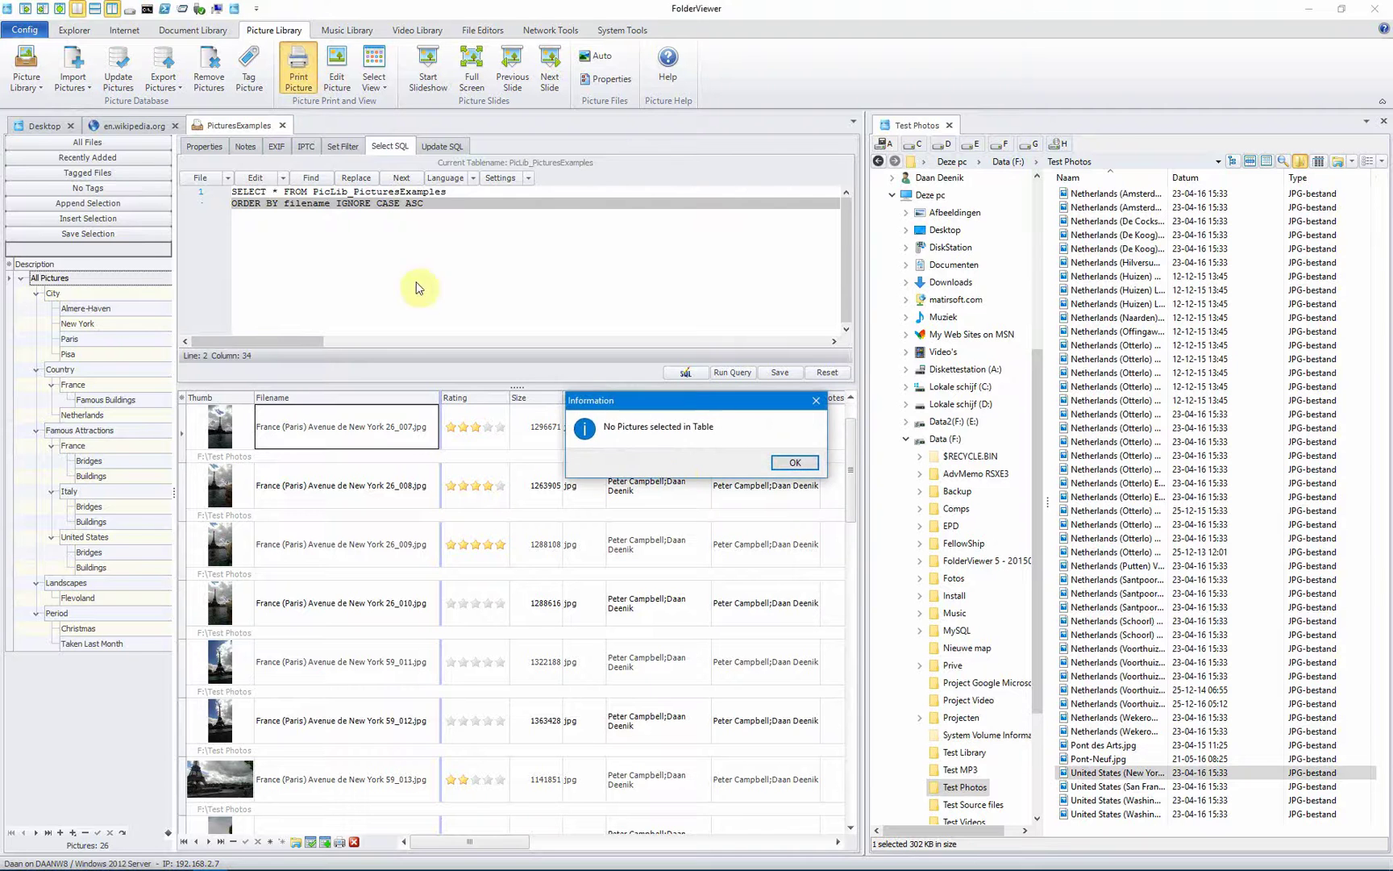
click(772, 465)
click(333, 429)
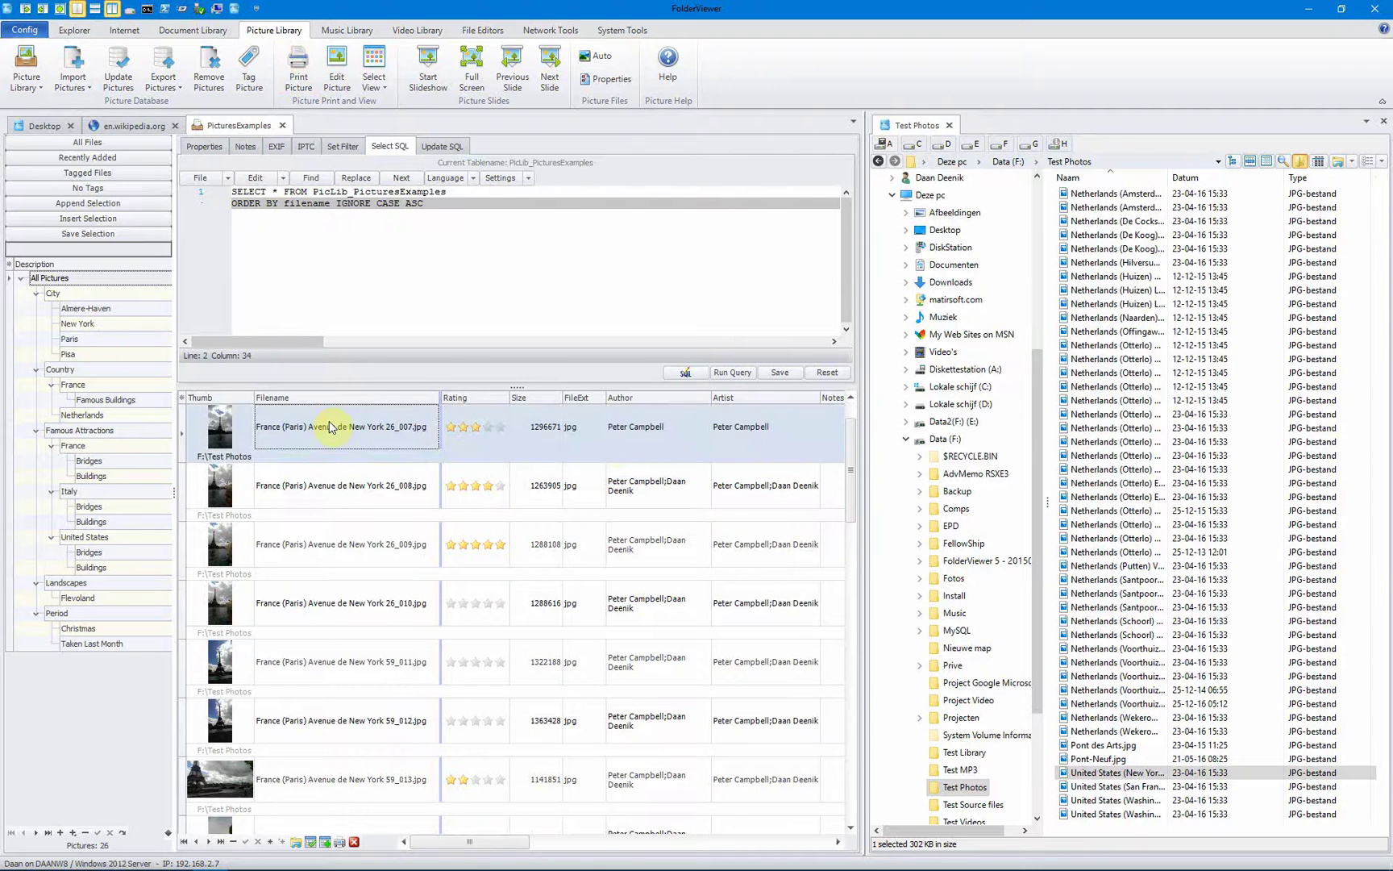
click(298, 79)
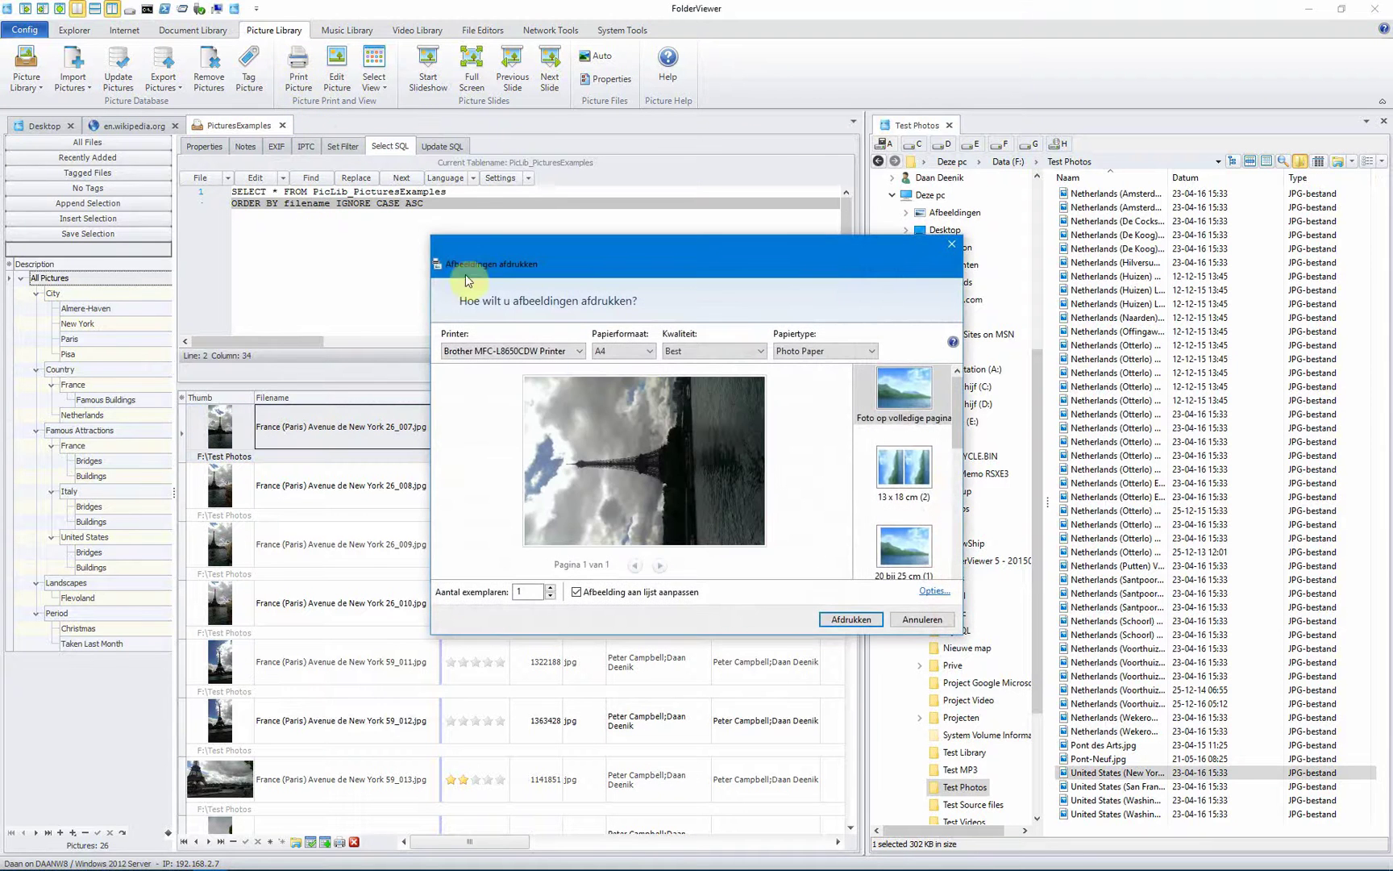
click(952, 250)
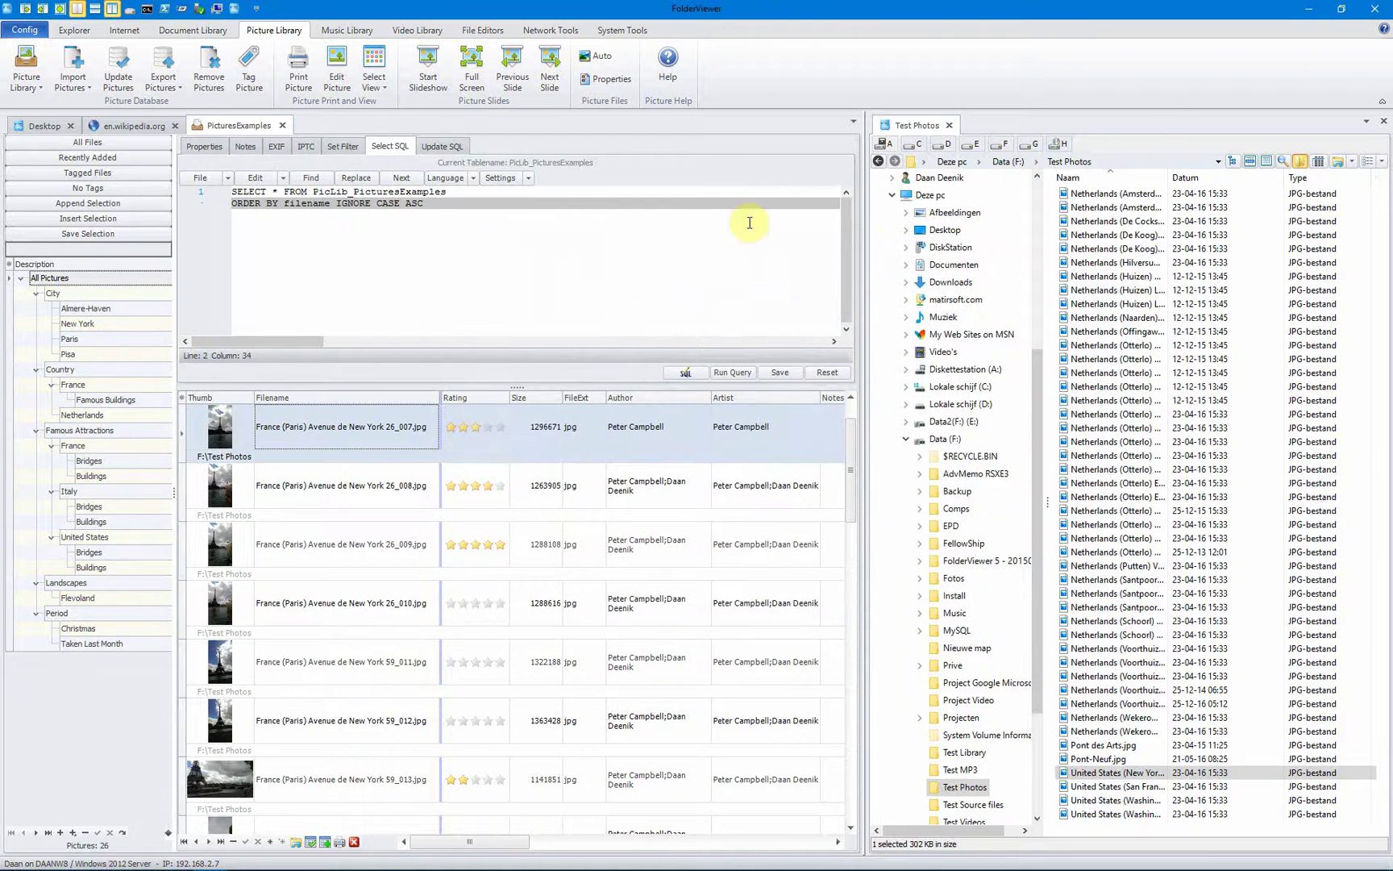
click(337, 63)
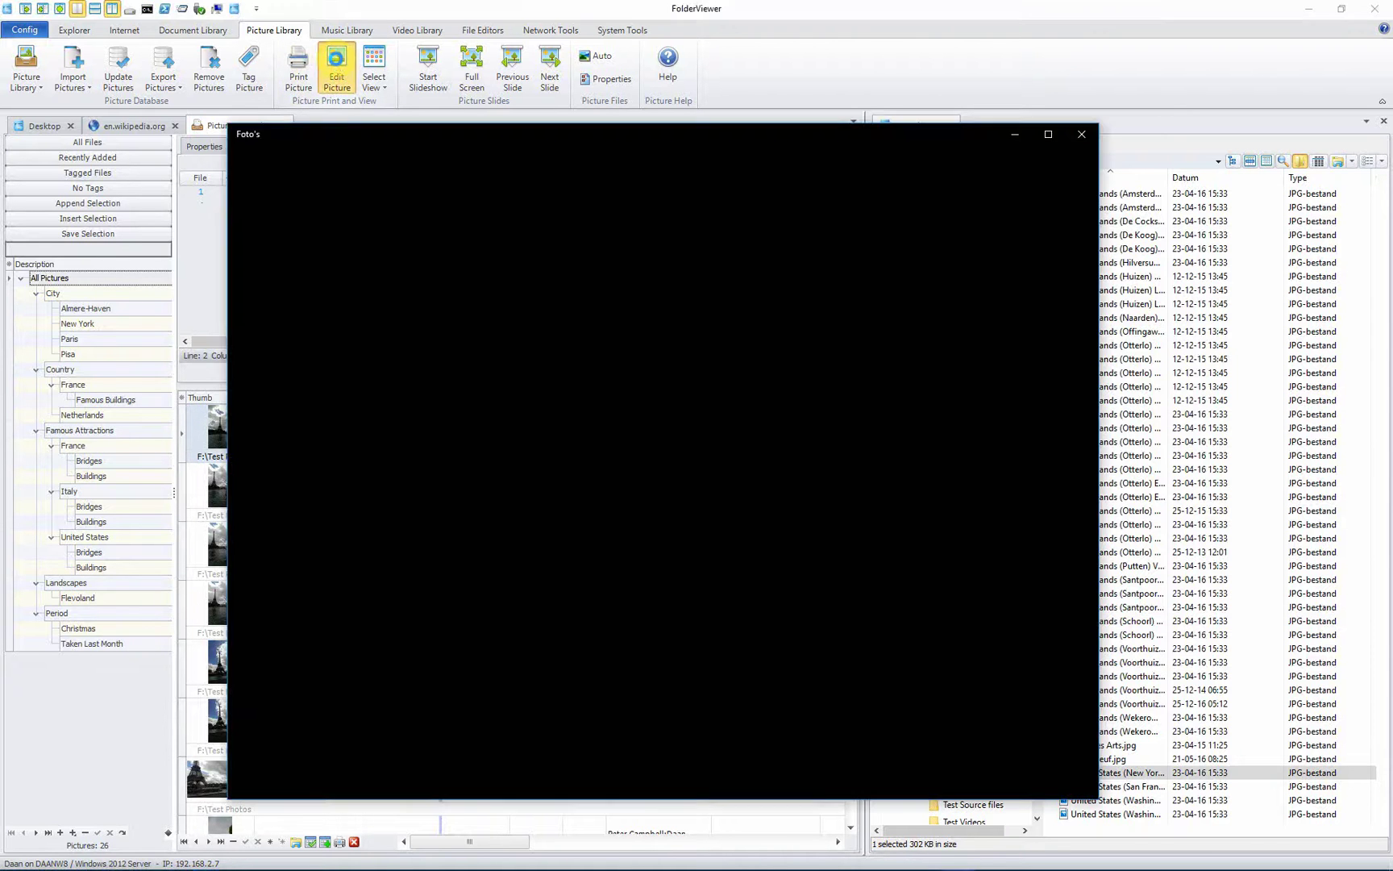
Close Photos and try the Thumbnails (120) and Thumbnails (160) layouts.
click(1081, 134)
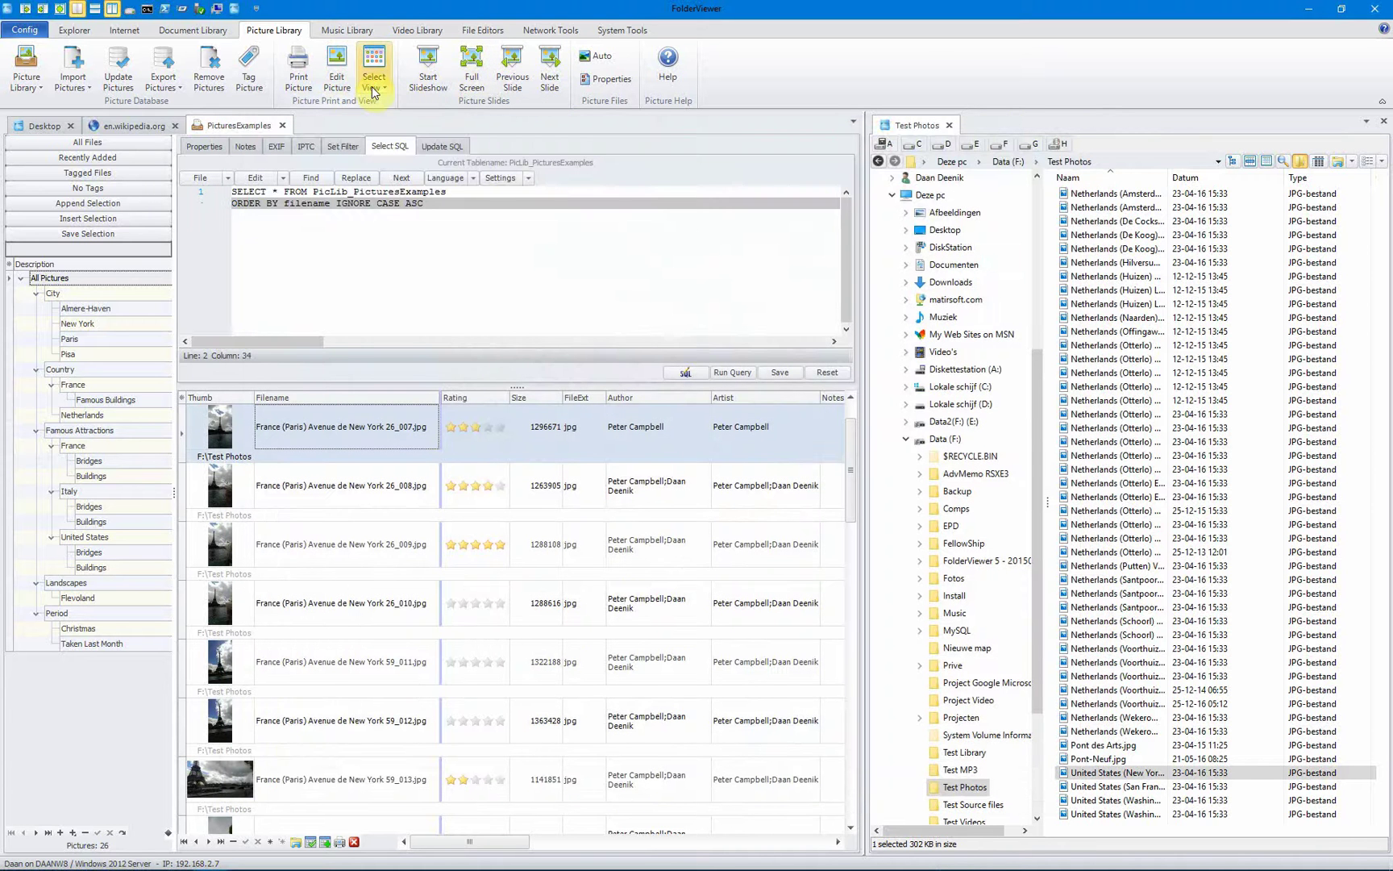
click(373, 90)
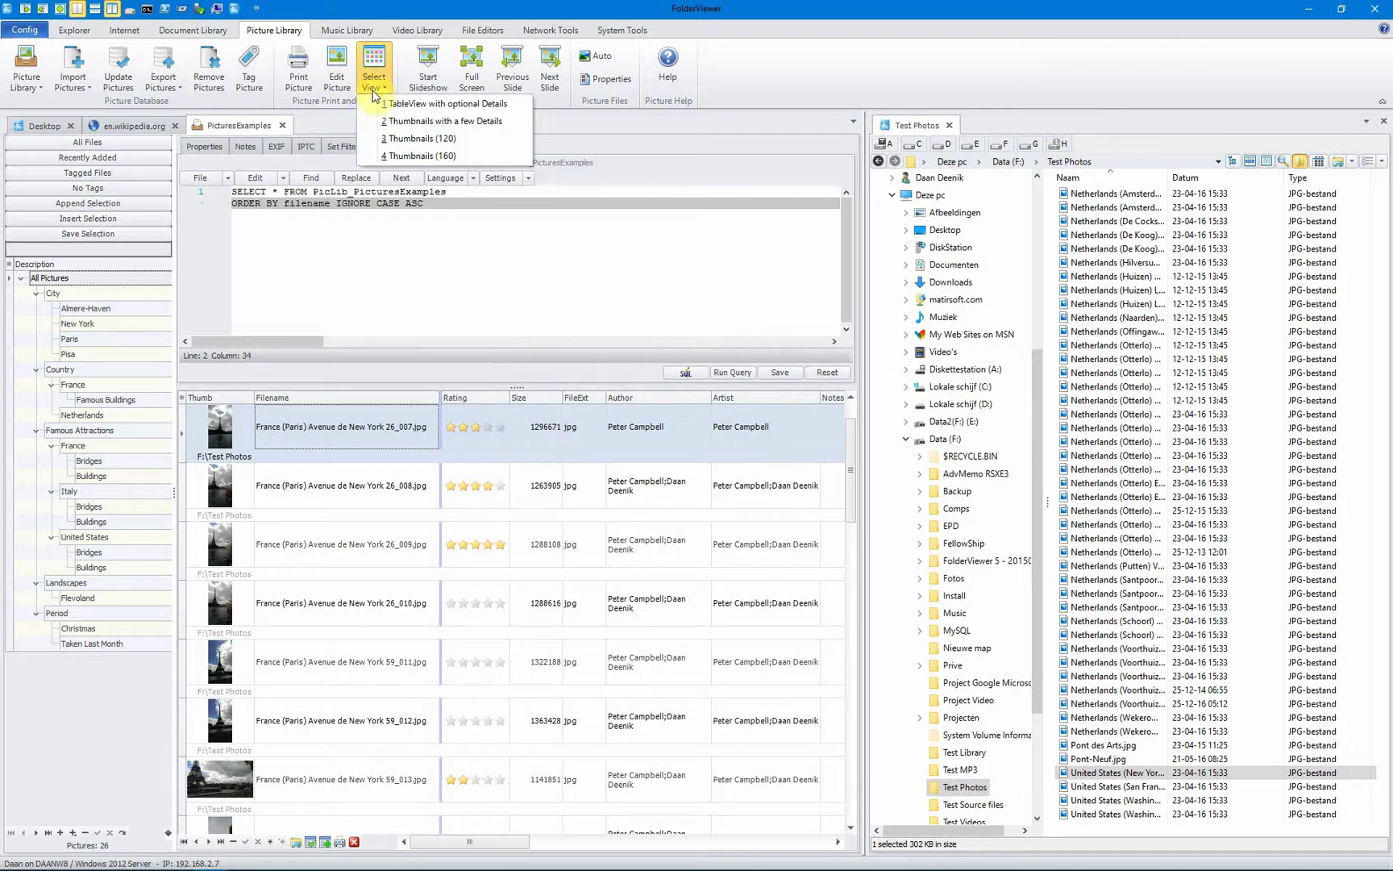
click(398, 140)
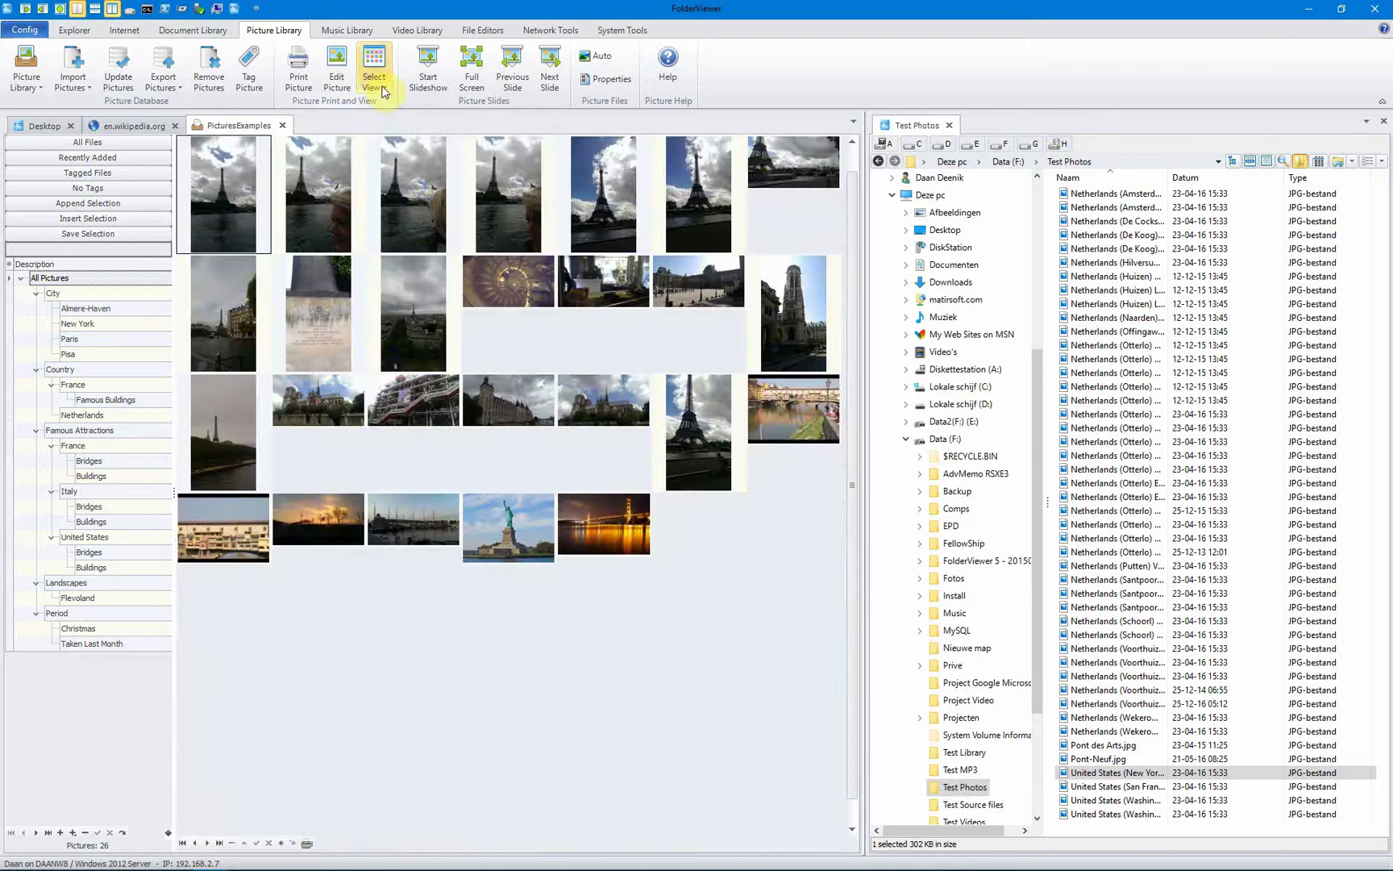
click(381, 89)
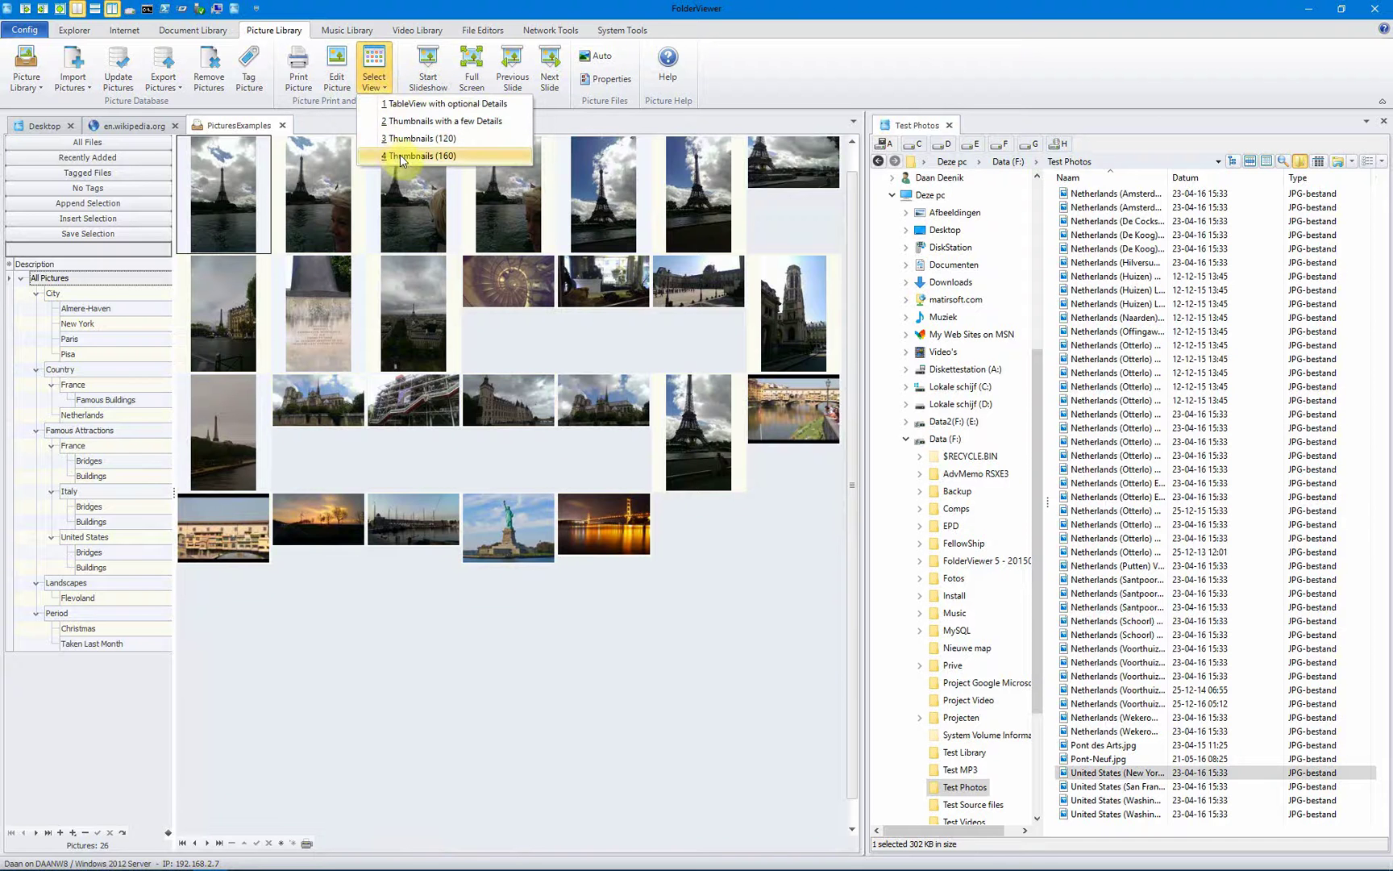
click(400, 154)
Switch to Thumbnails with a few Details and expand every picture's properties.
click(374, 83)
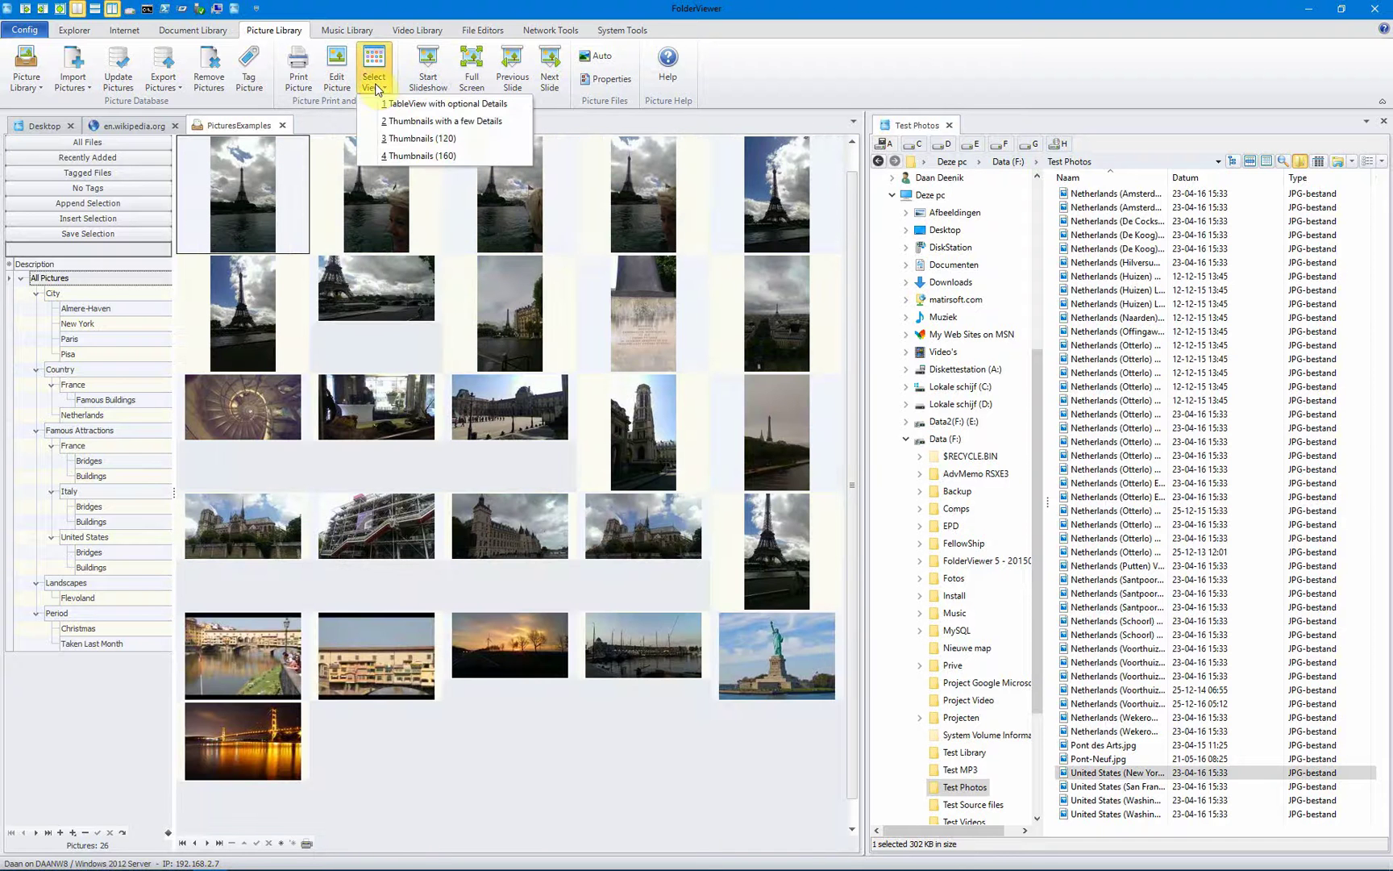
click(397, 122)
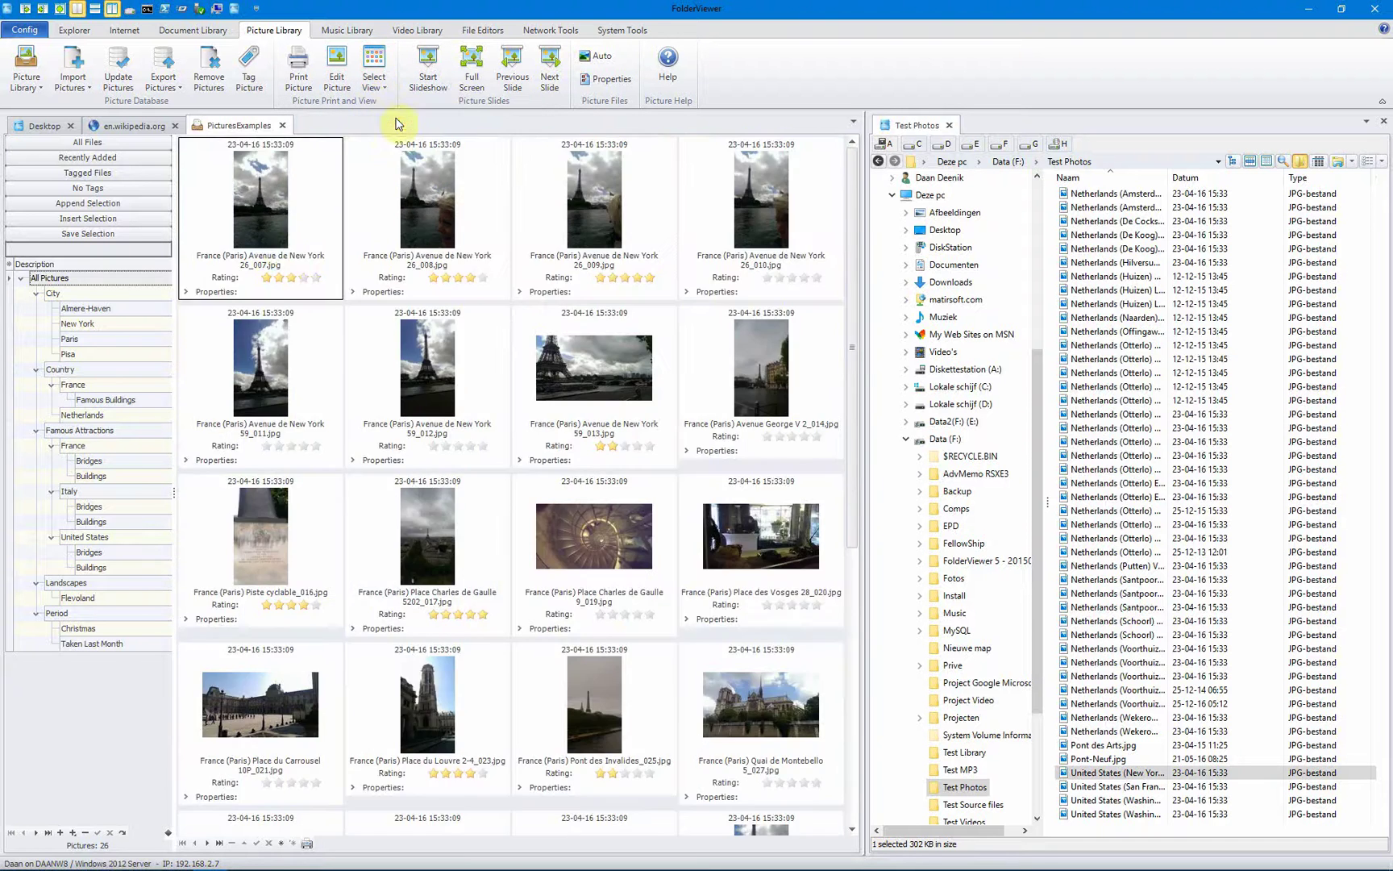
click(186, 292)
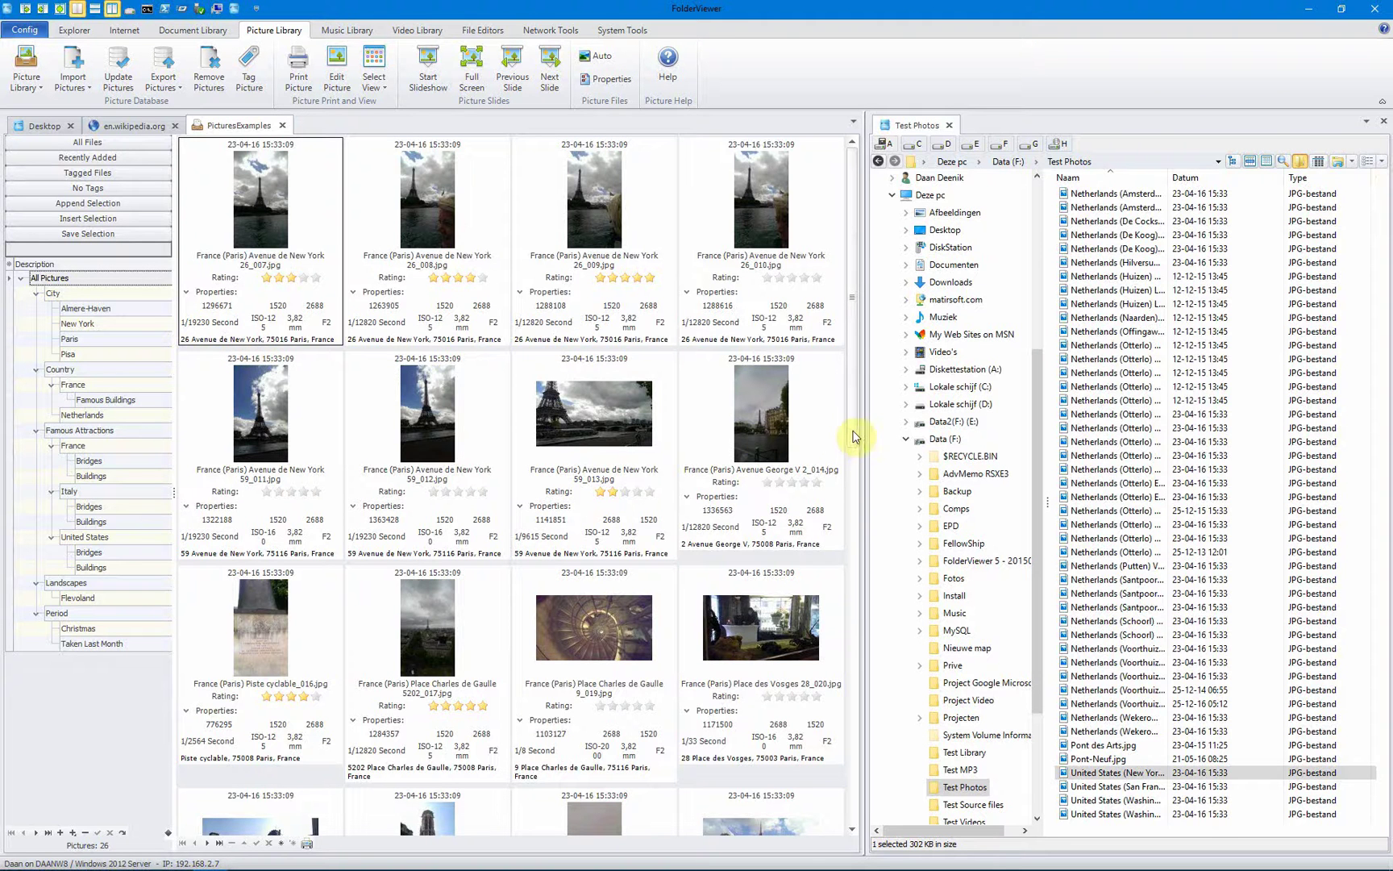
scroll(856, 446, down, 10)
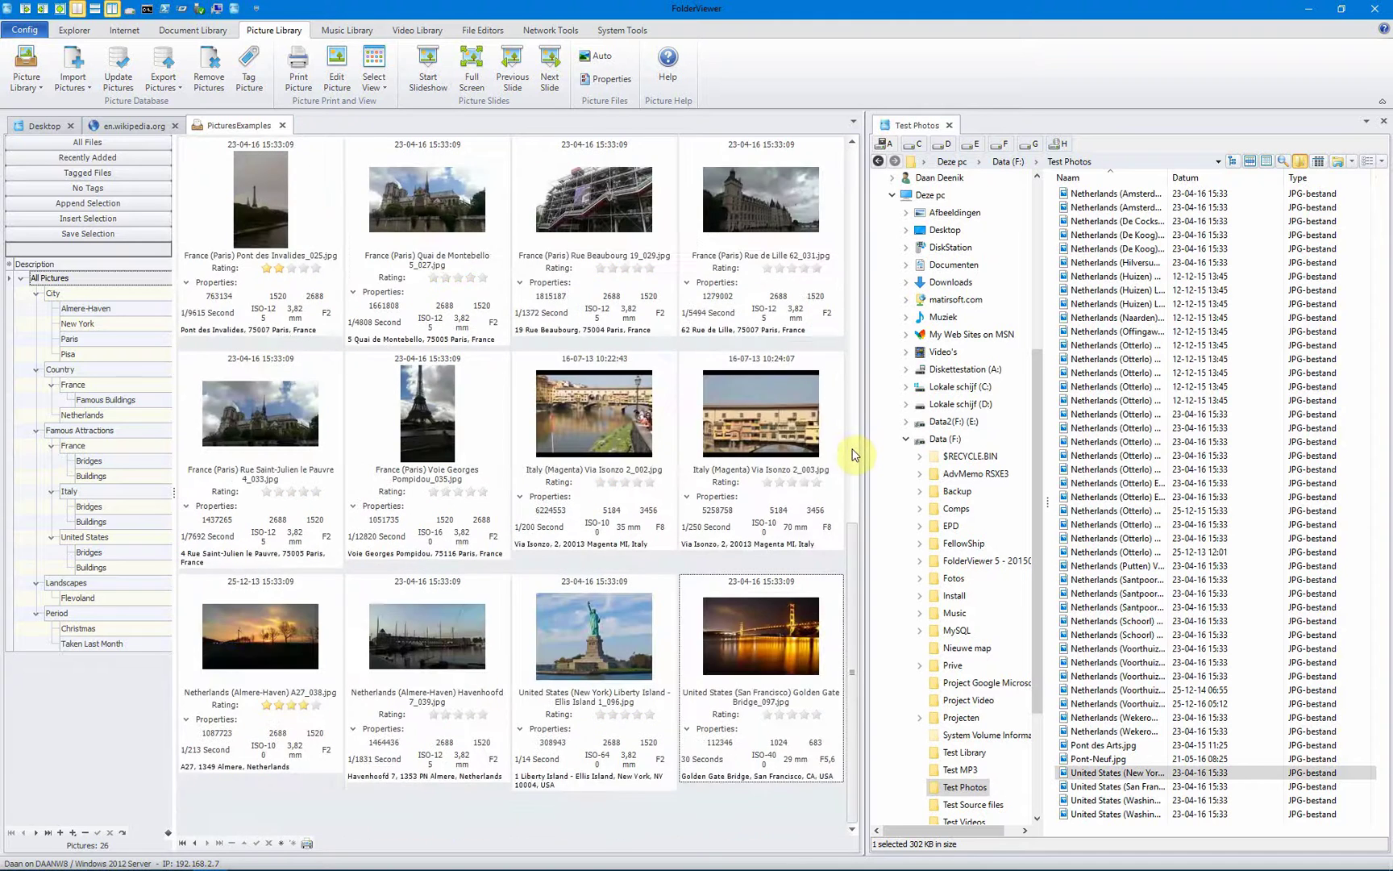
drag(855, 455, 837, 604)
scroll(837, 605, up, 2)
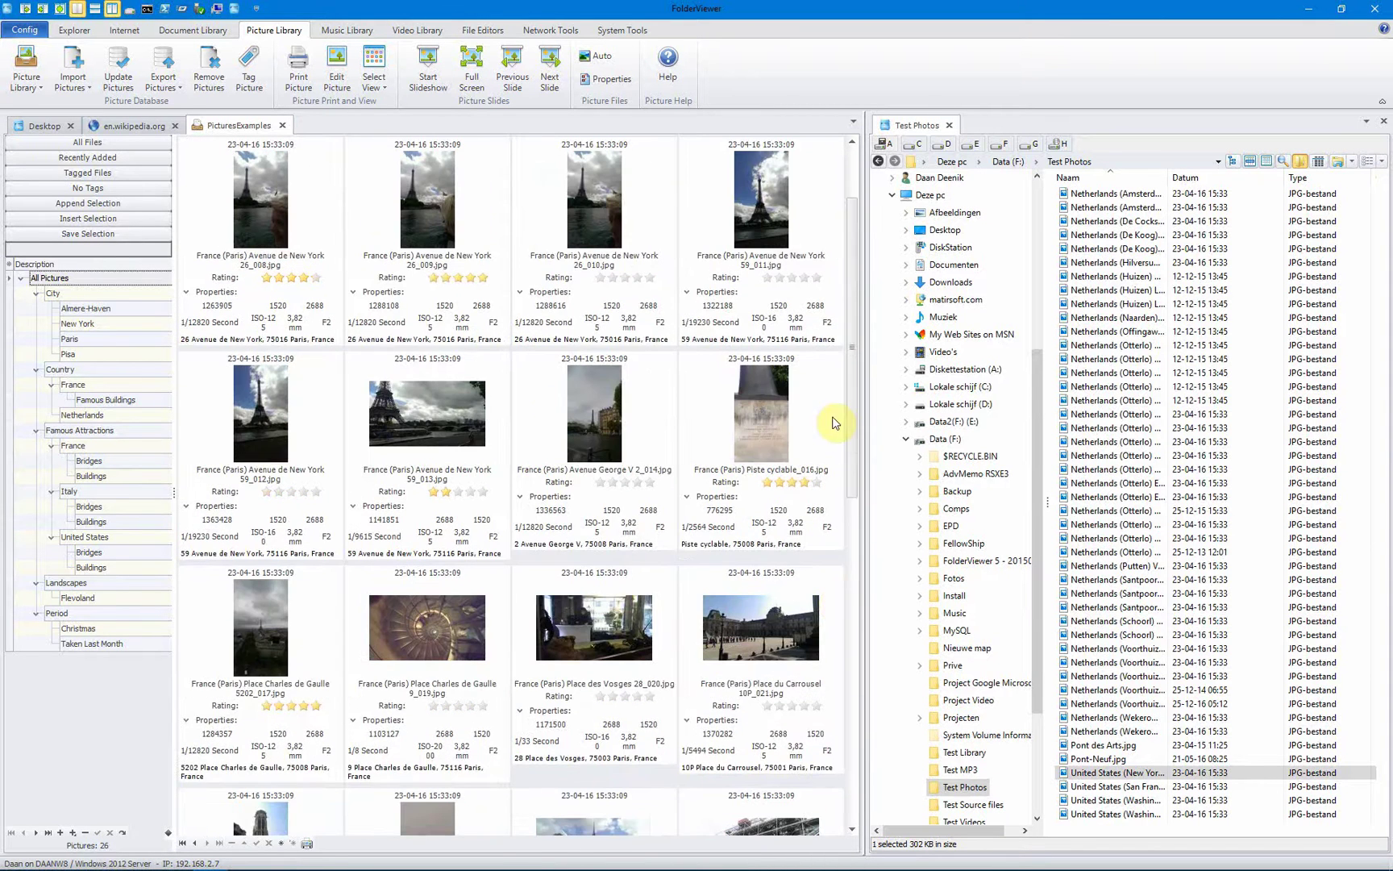
Return to the table layout, slideshow the first five pictures, then close the slideshow.
click(374, 71)
click(394, 107)
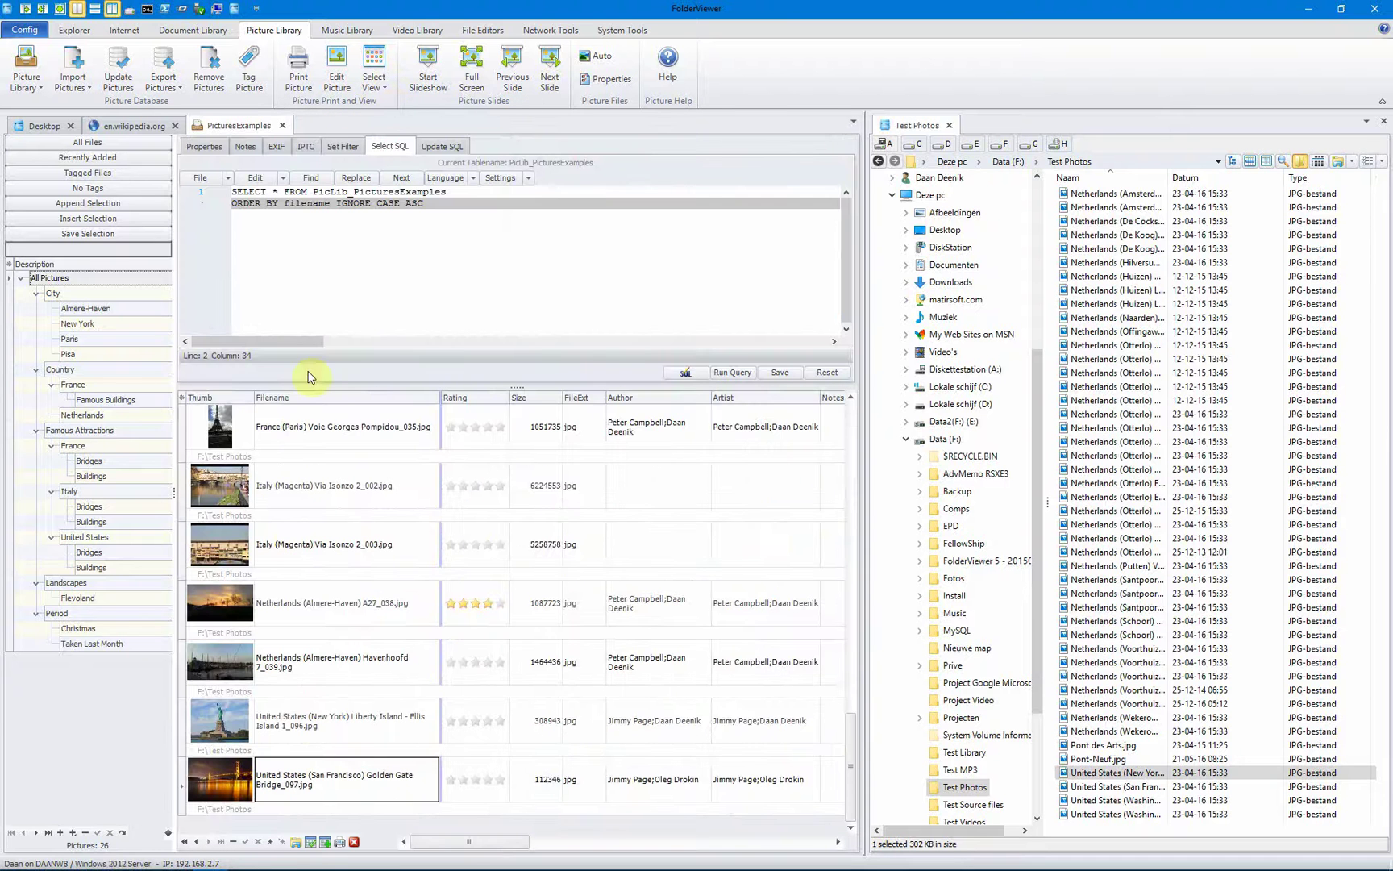
click(300, 446)
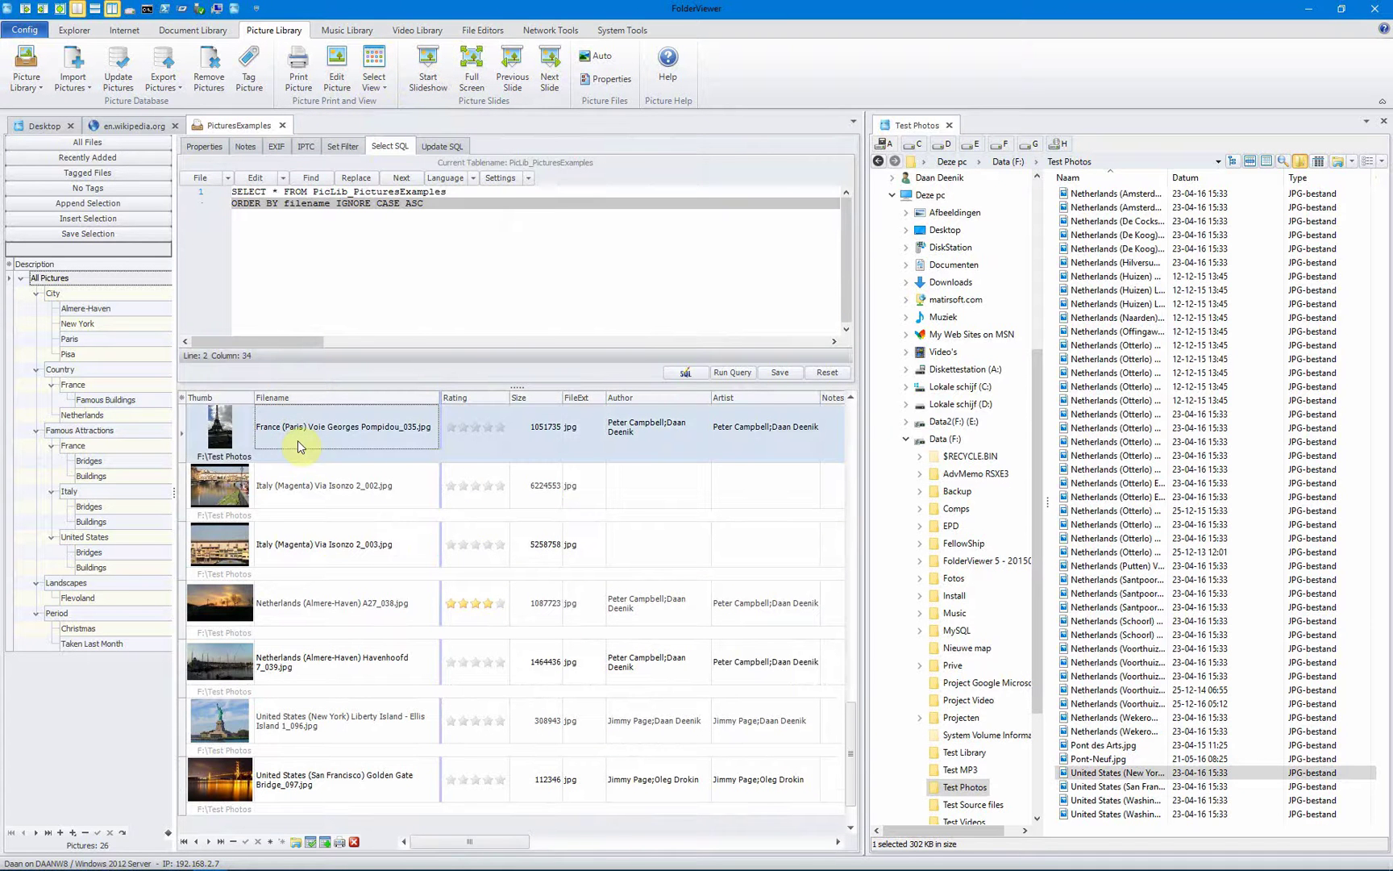
key(shift+Down)
key(shift+Down)
key(shift+Down)
key(shift+Down)
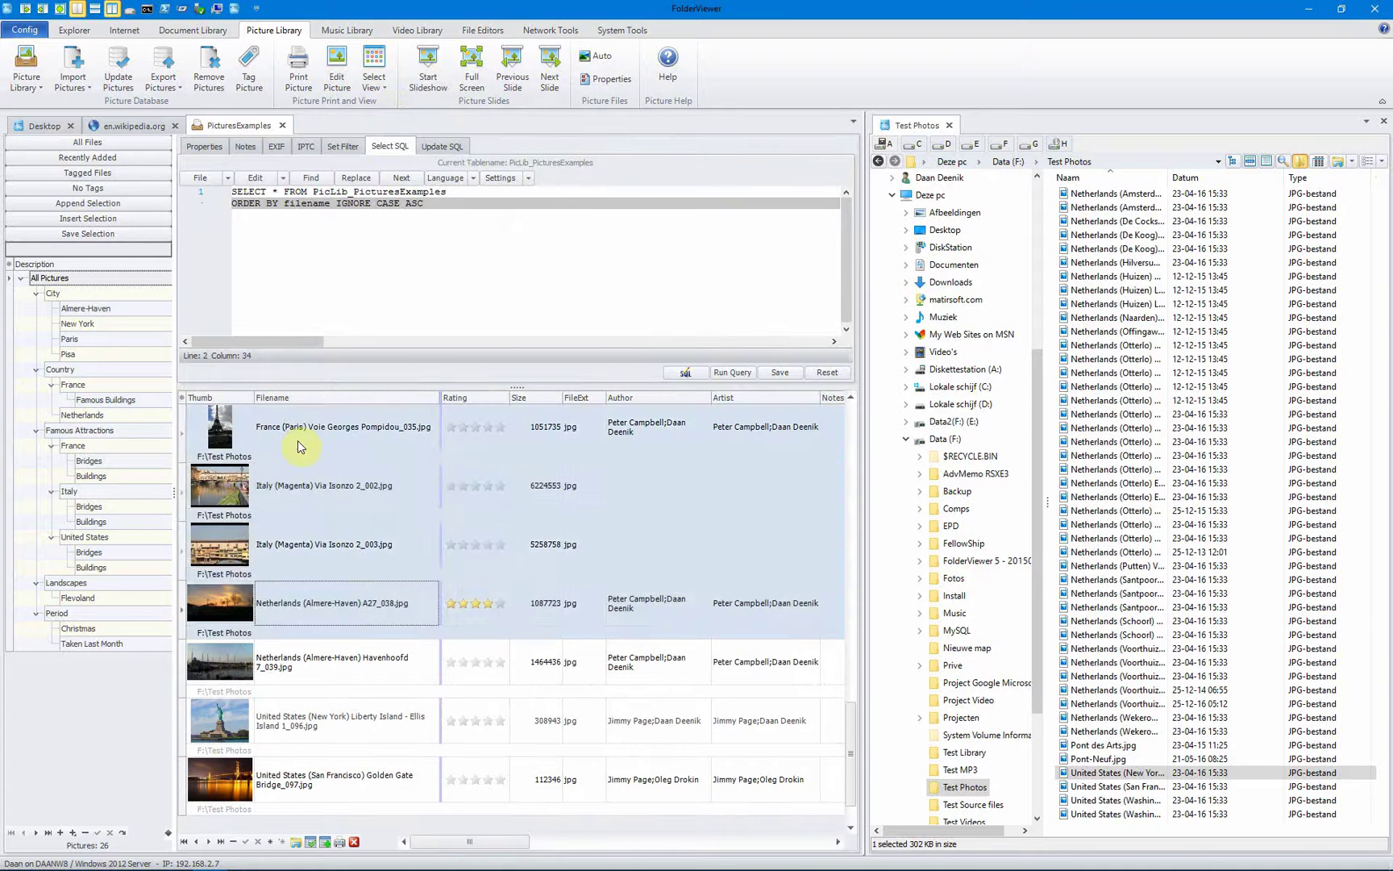
click(428, 75)
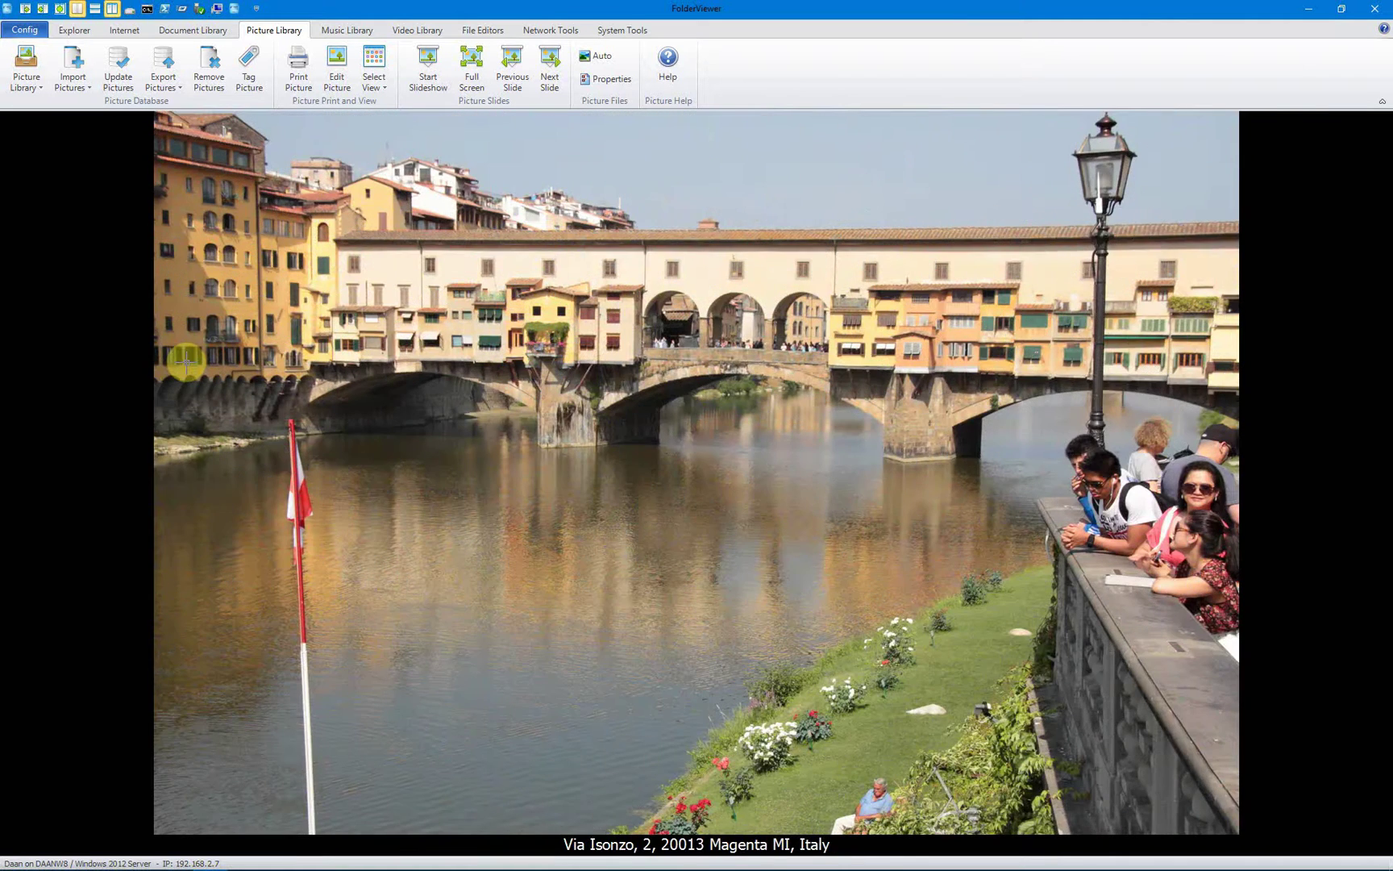
click(186, 363)
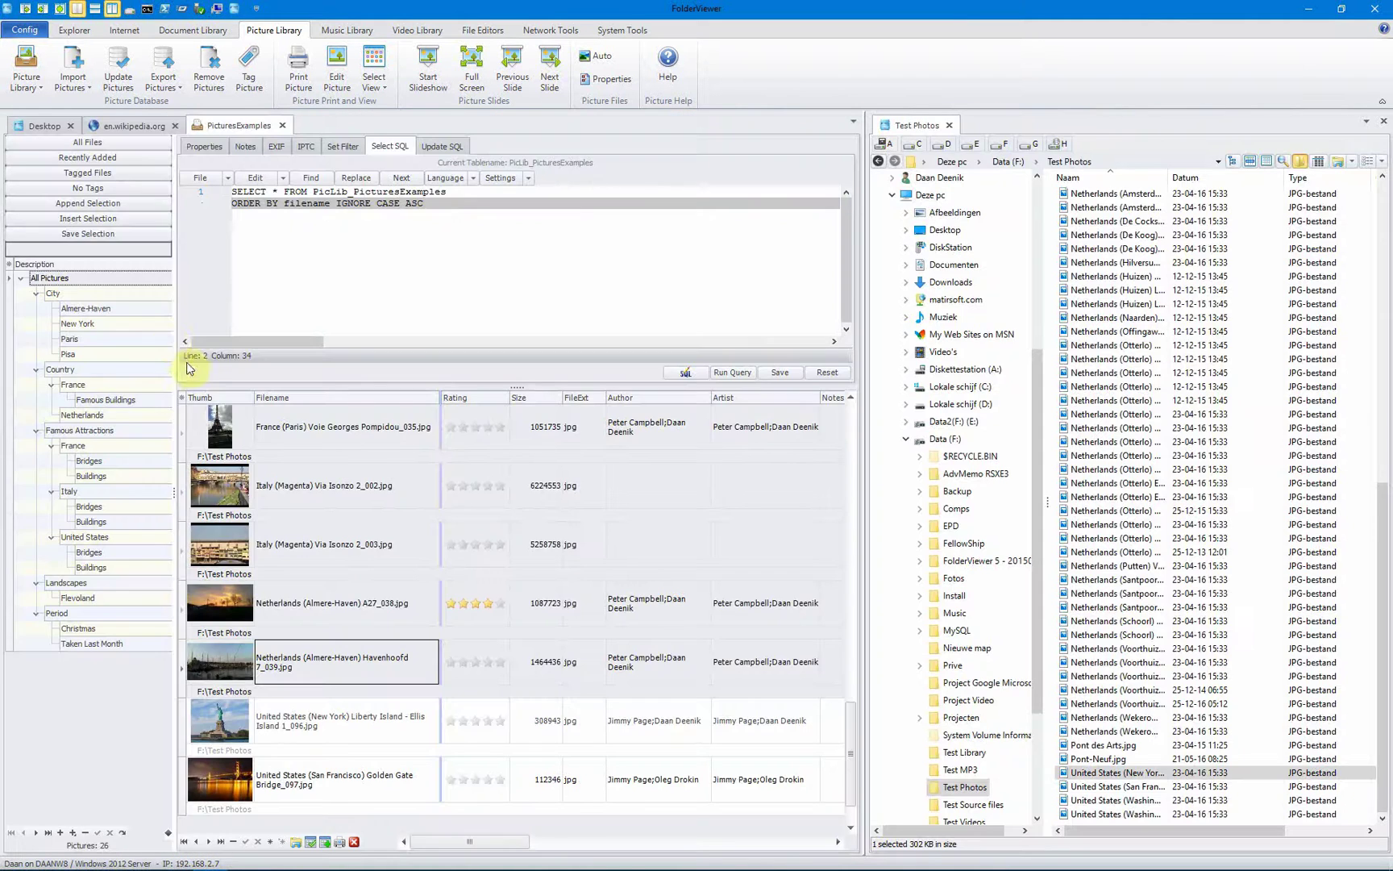
click(25, 30)
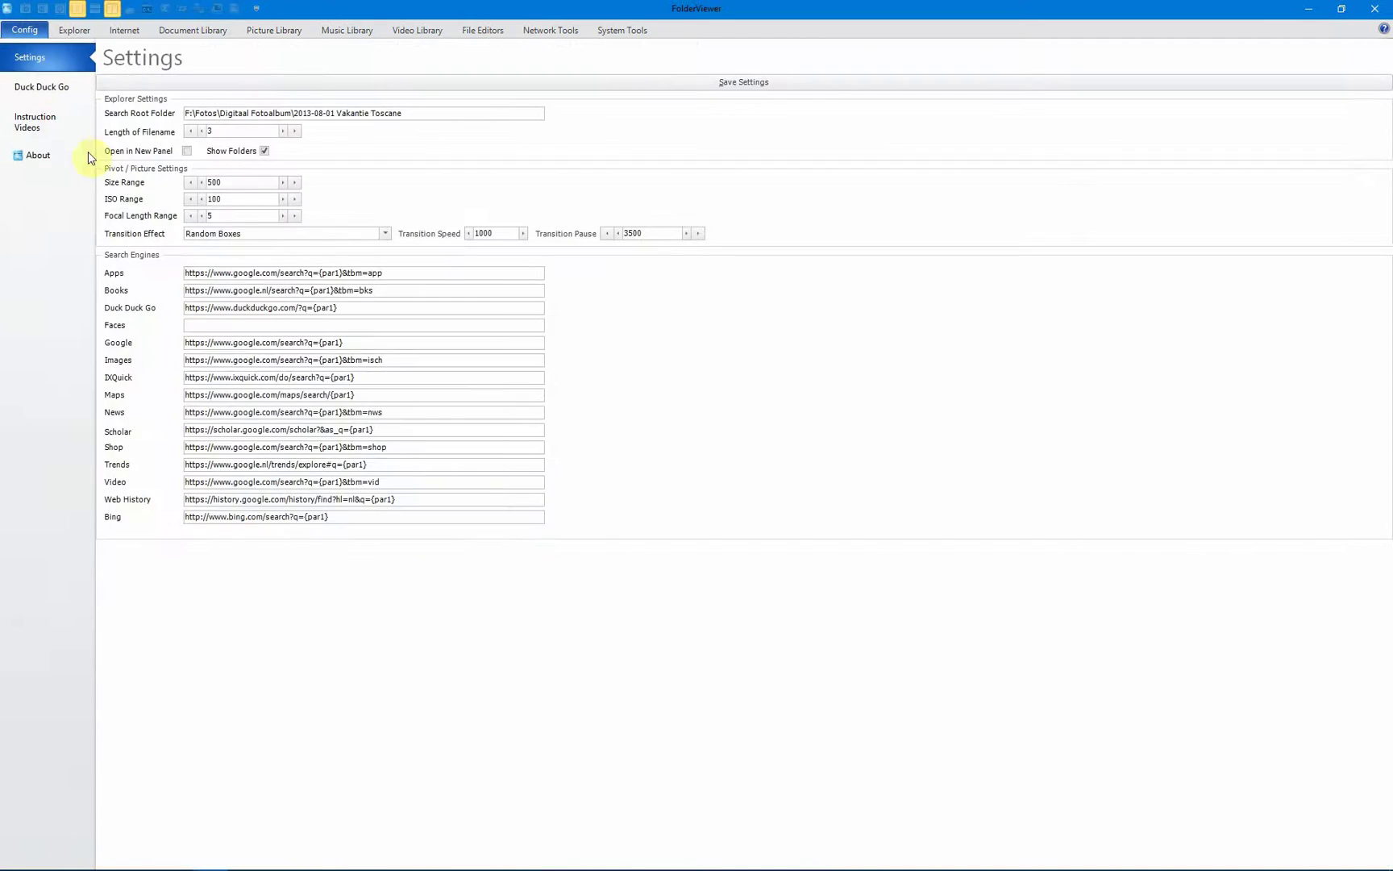
click(385, 233)
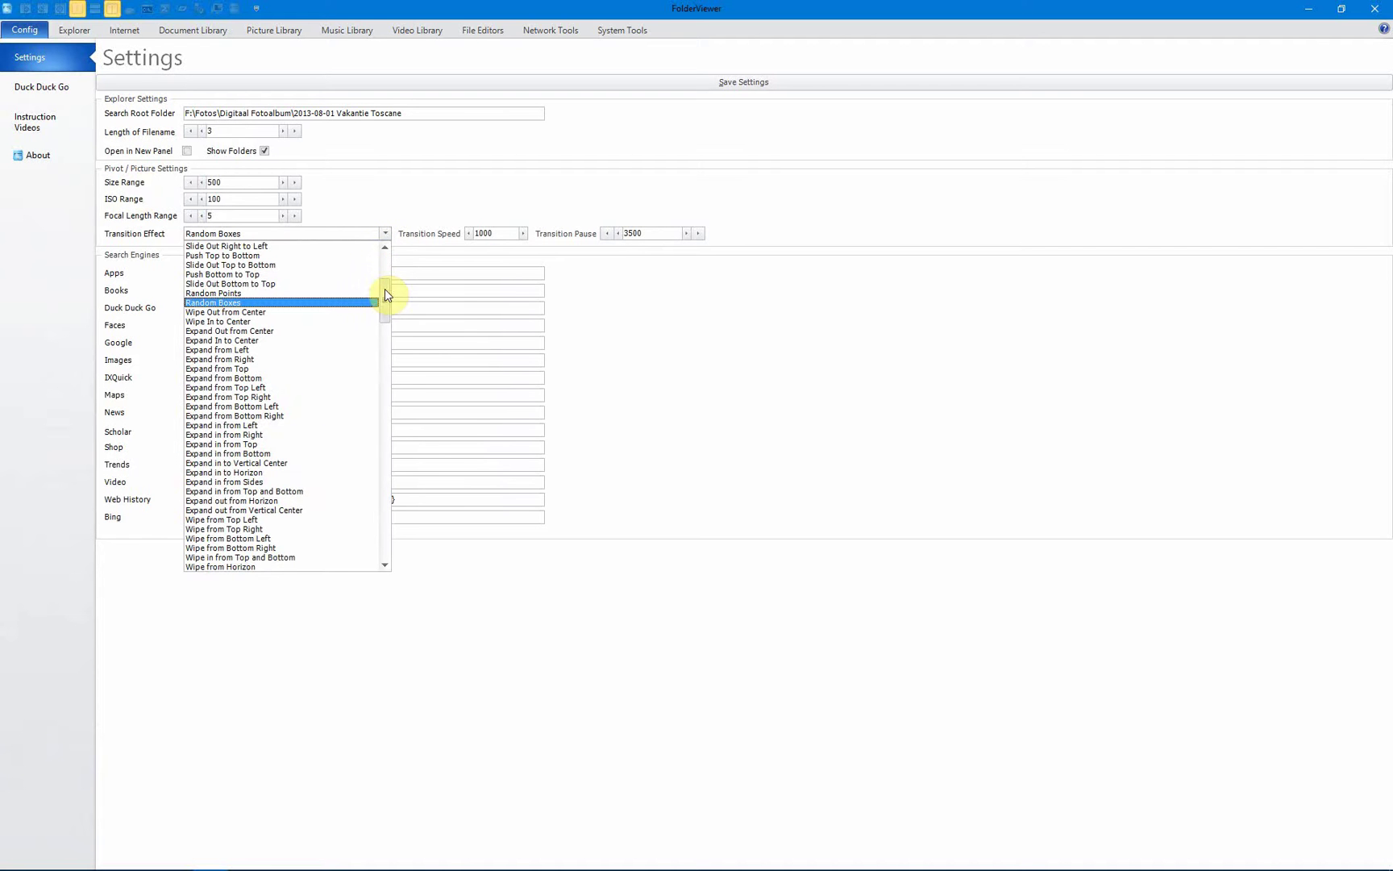
scroll(385, 355, down, 20)
scroll(382, 323, up, 20)
click(302, 231)
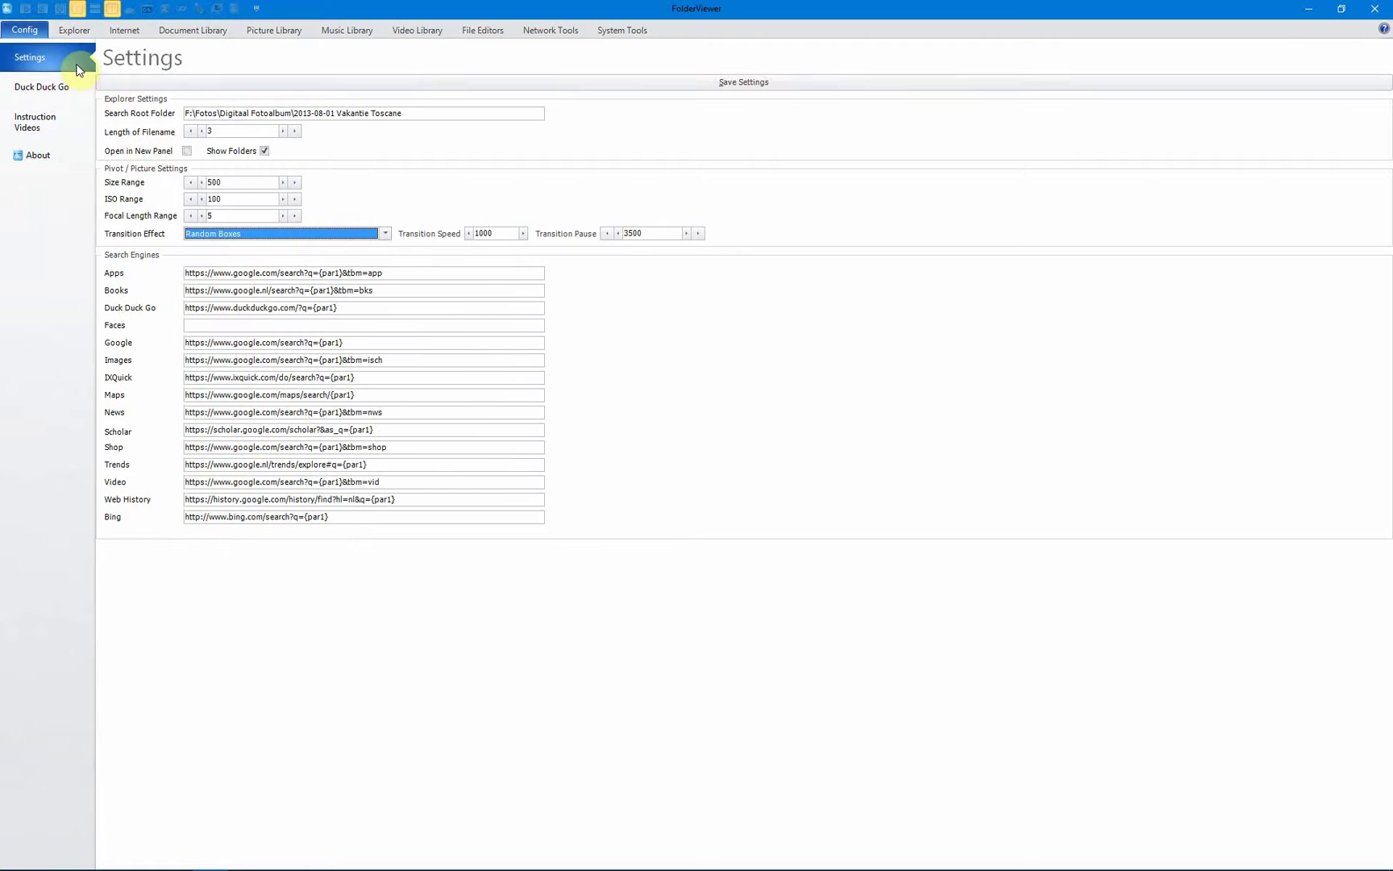
click(267, 32)
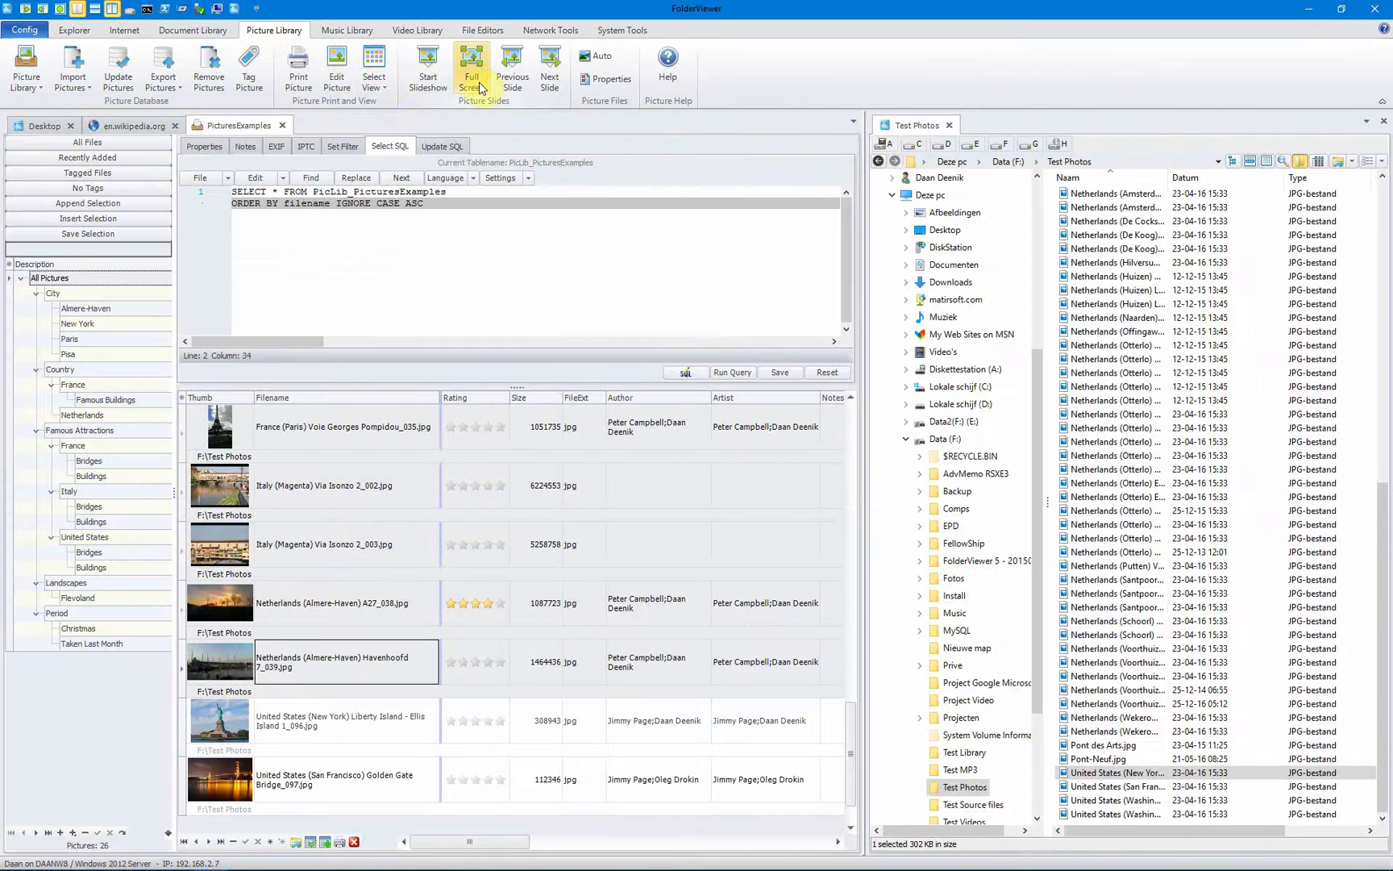
Select the first picture and turn on Auto preview.
click(424, 79)
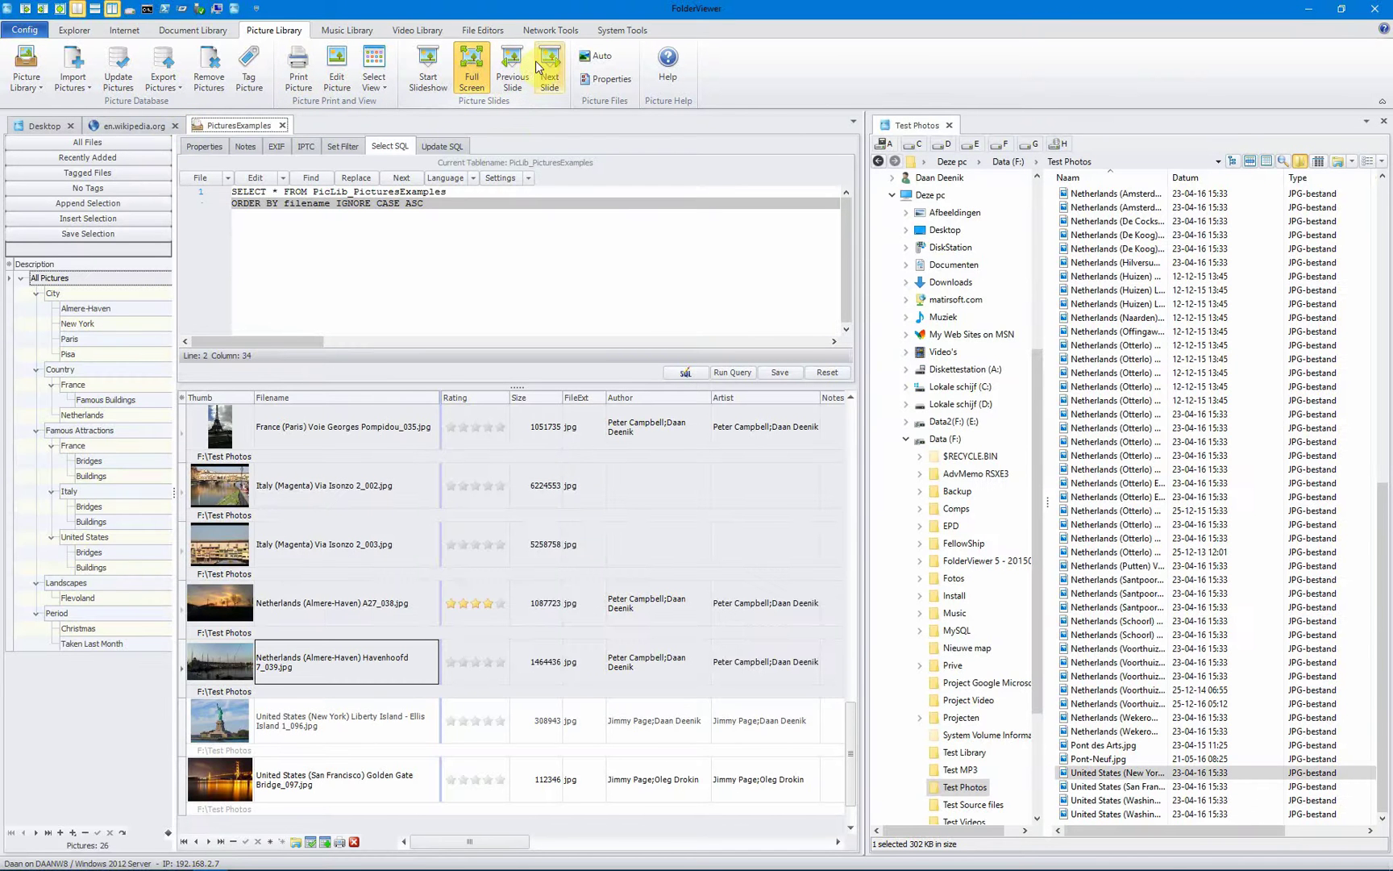
click(273, 431)
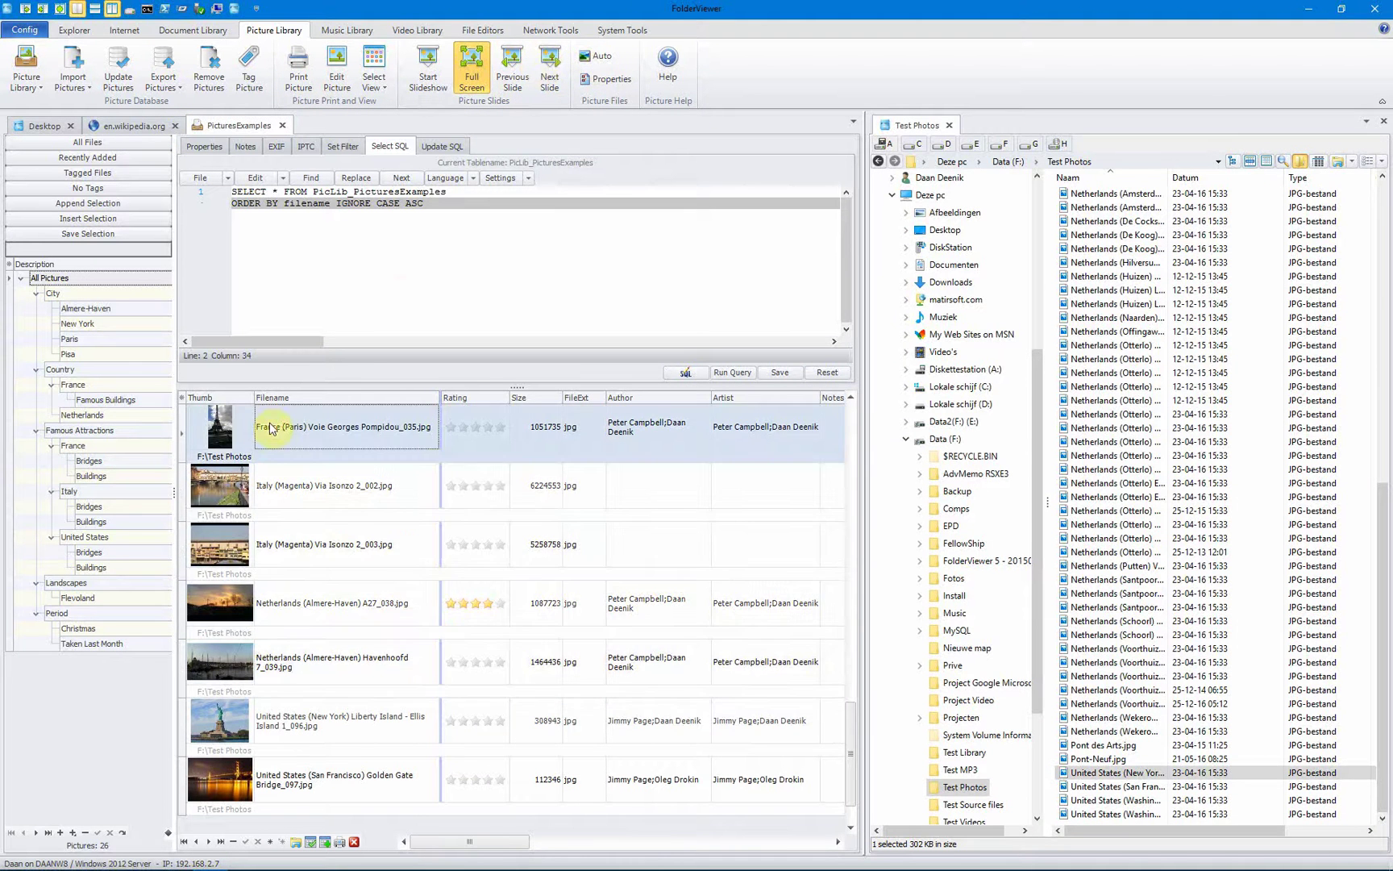
click(596, 63)
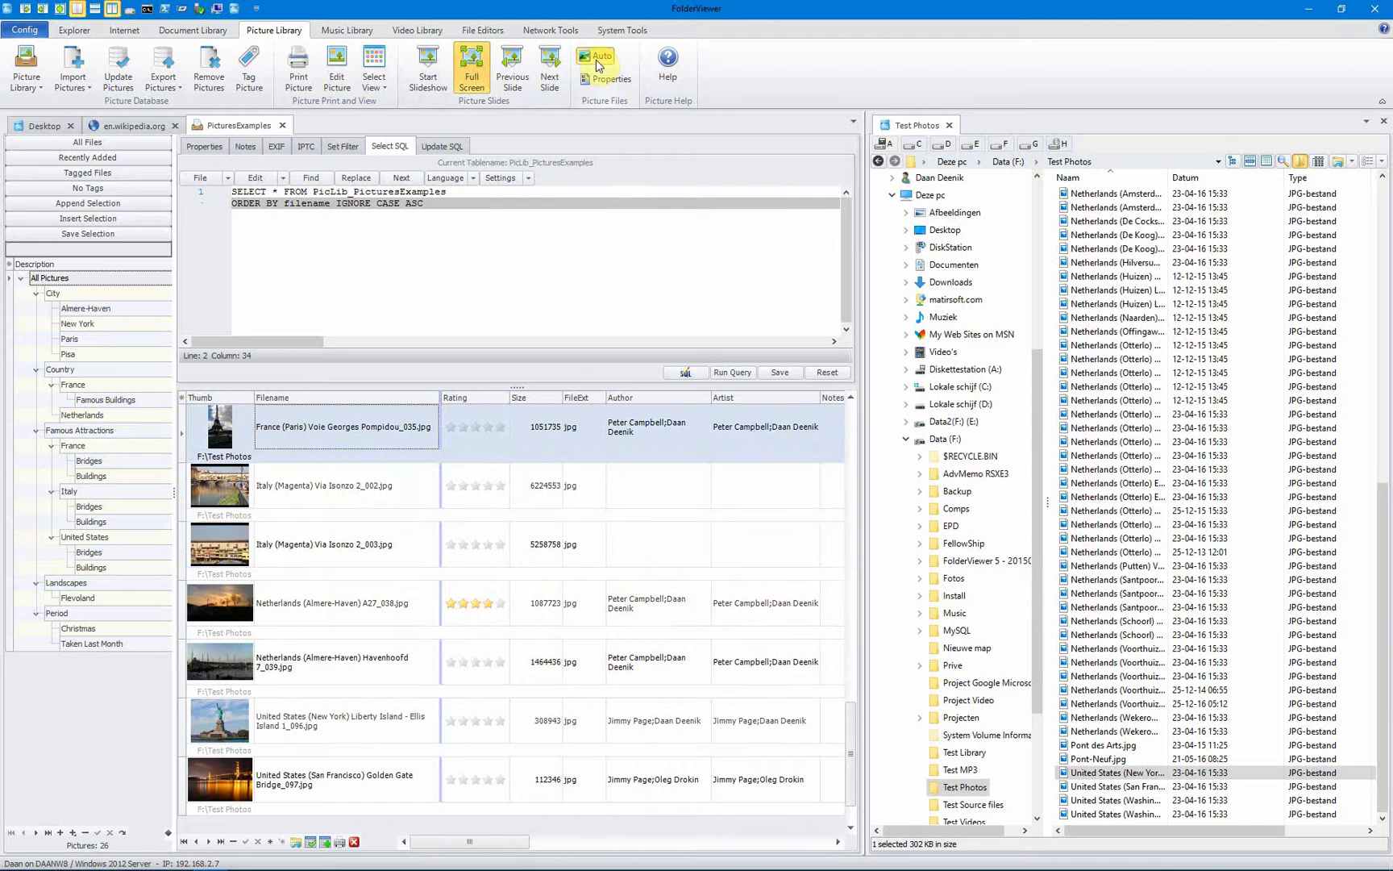
Preview Via Isonzo 2_002, 2_003, A27_038 and Havenhoofd, ending on 2_002.
click(294, 500)
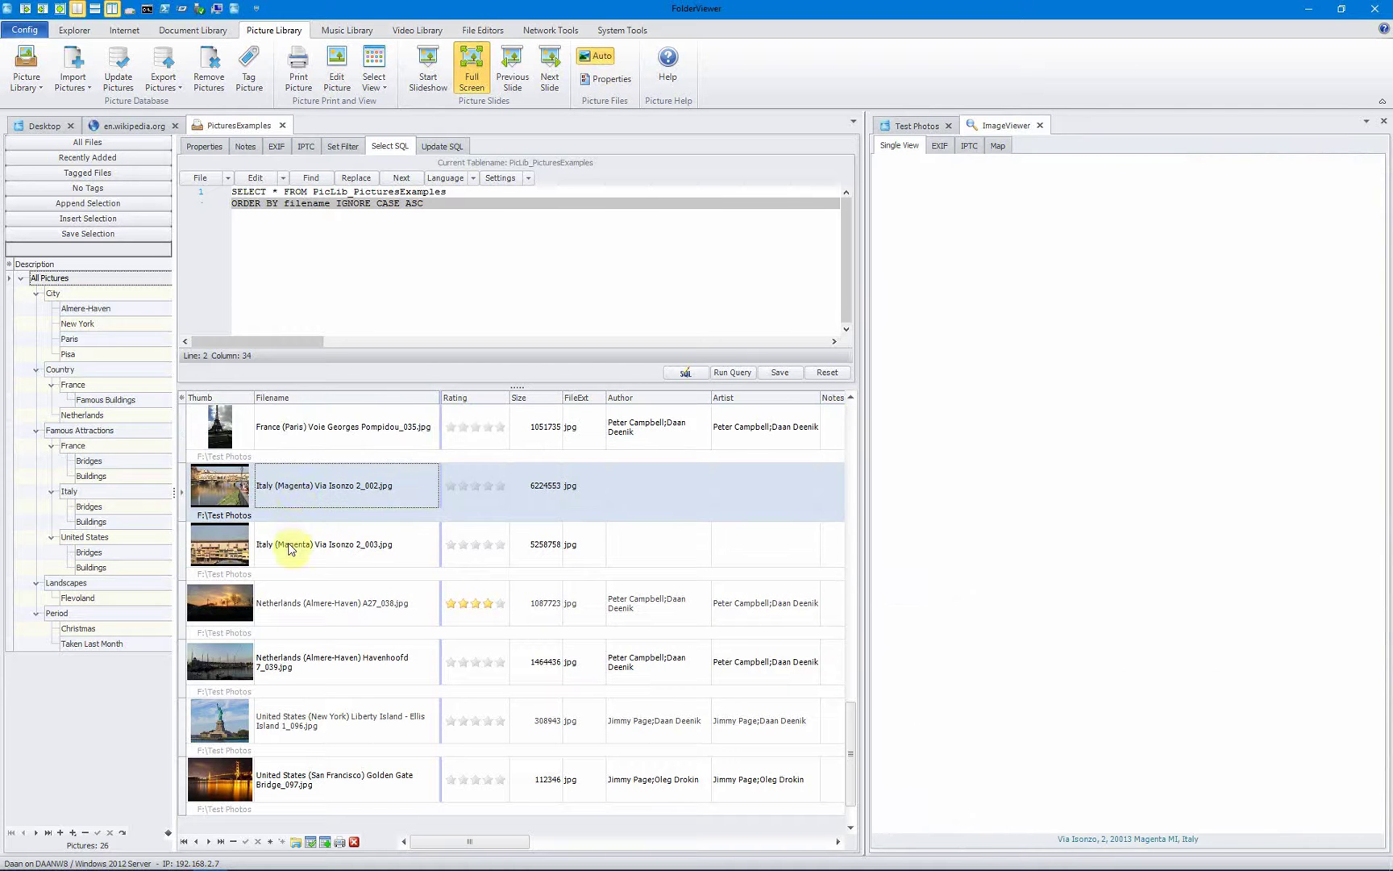
click(292, 546)
click(271, 607)
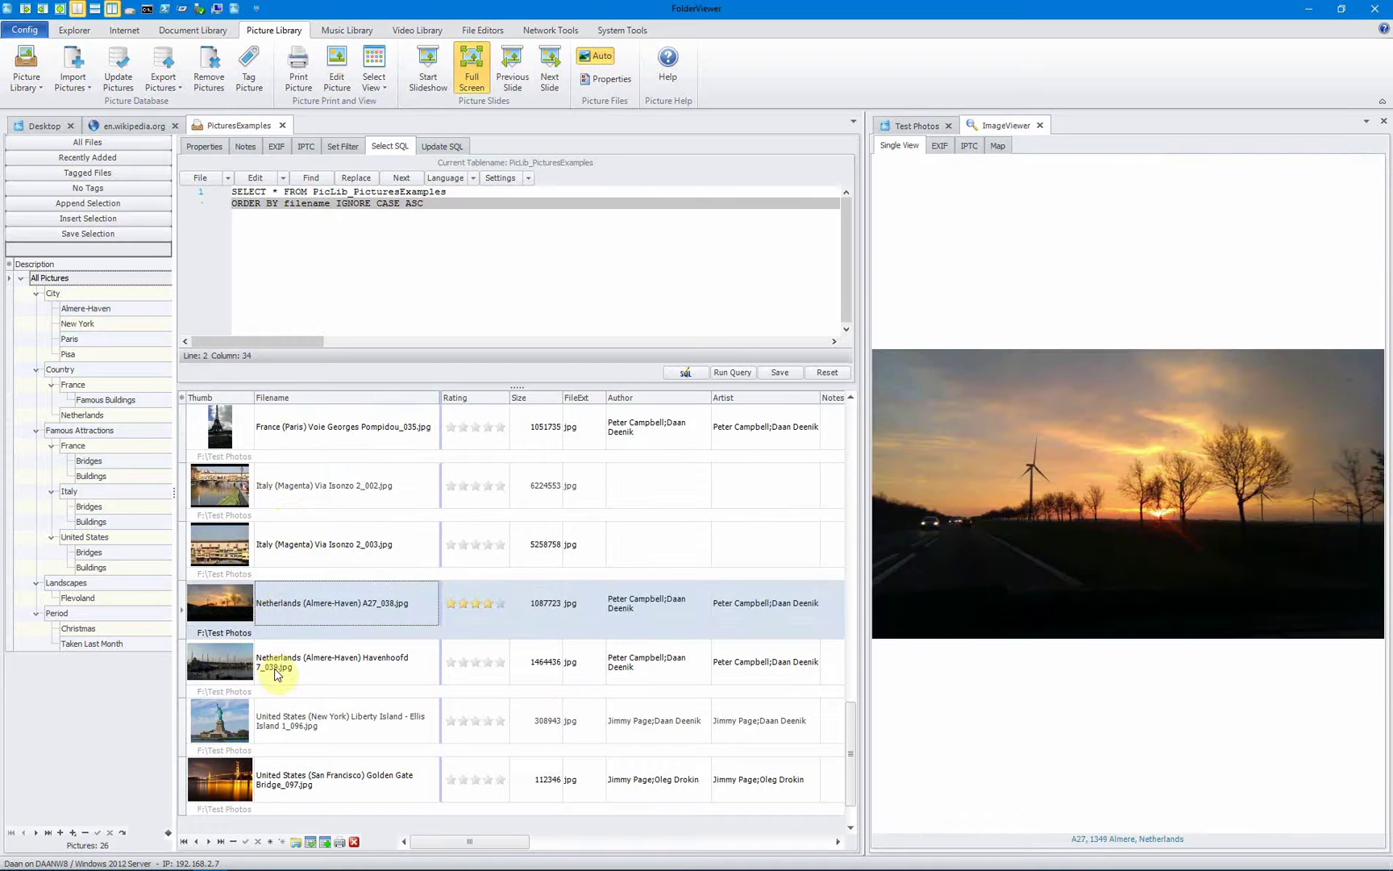
click(276, 673)
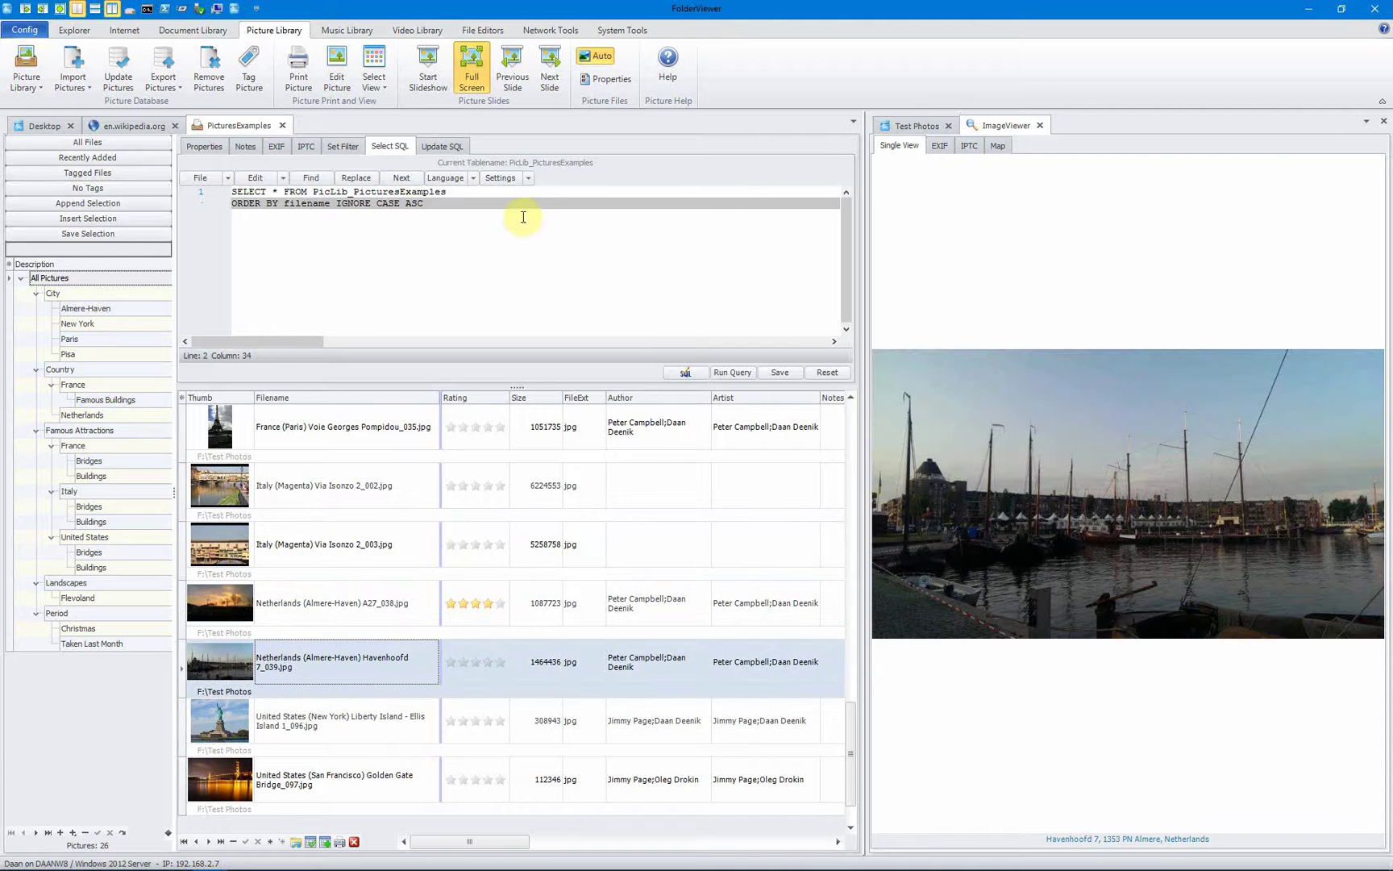
click(326, 485)
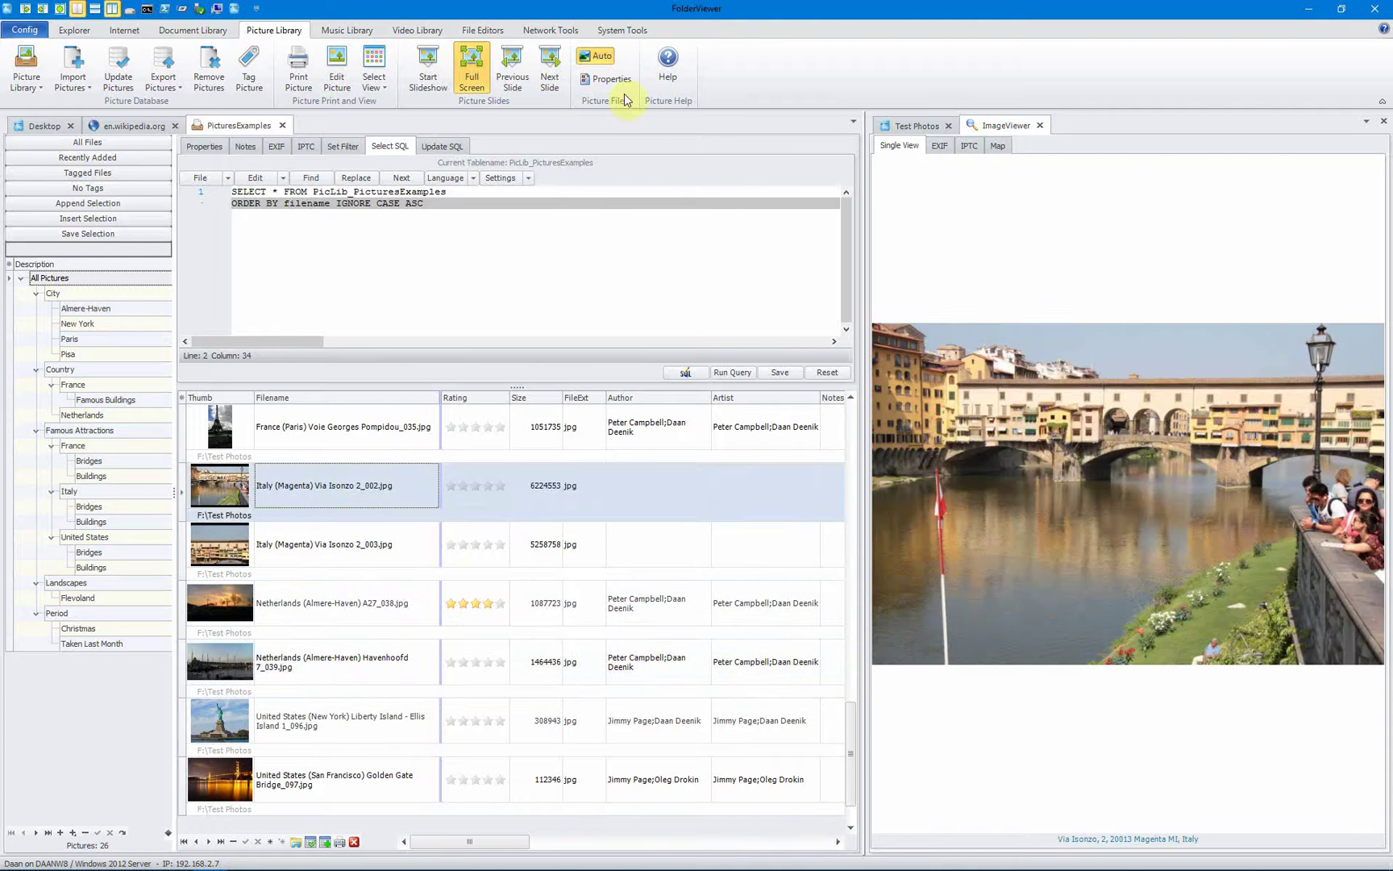
Open the Via Isonzo 2_002 photo's Properties and scroll through its Details tab.
click(608, 79)
click(730, 114)
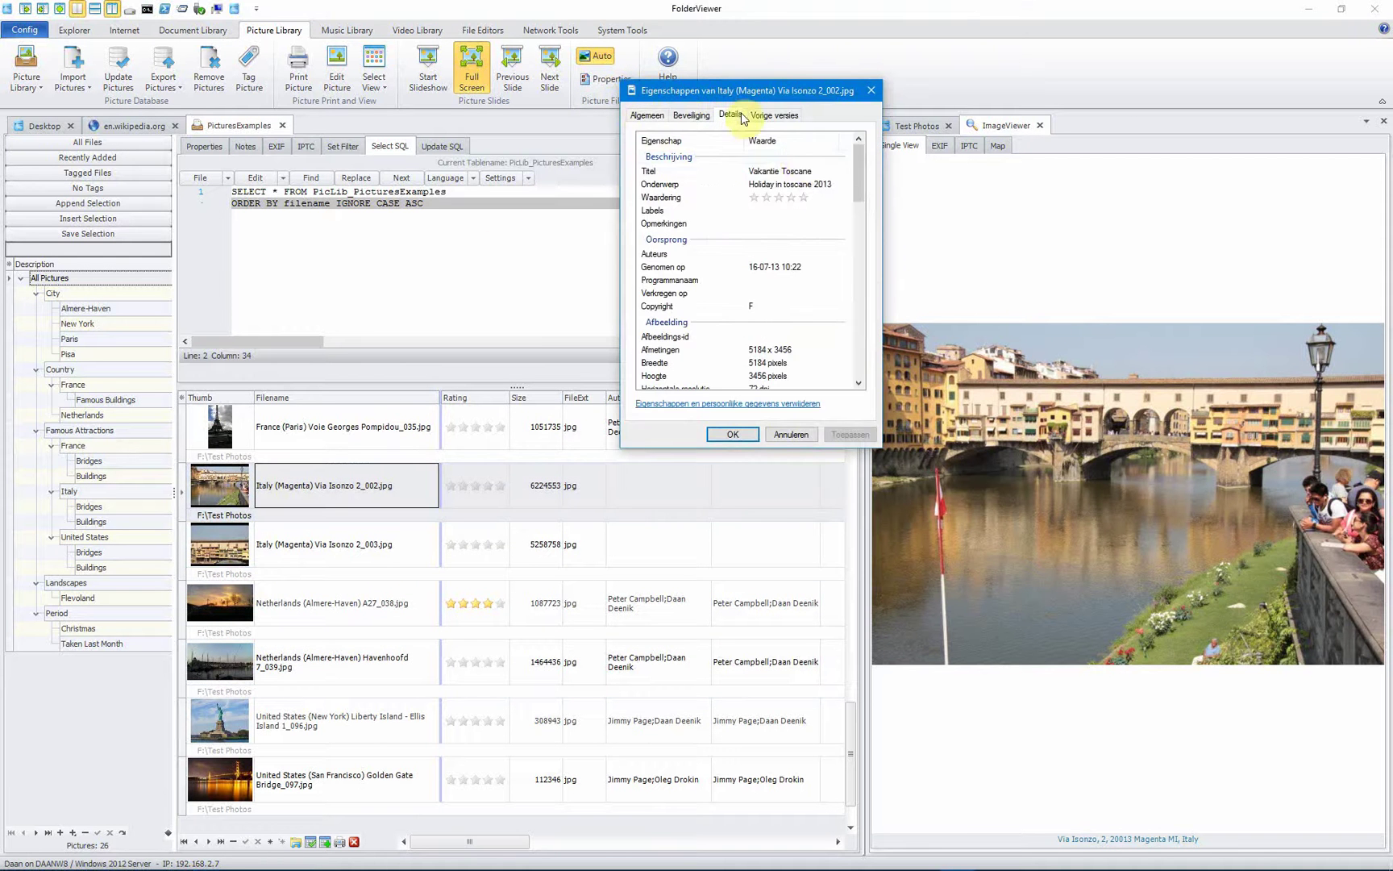
scroll(859, 246, down, 4)
scroll(859, 246, up, 4)
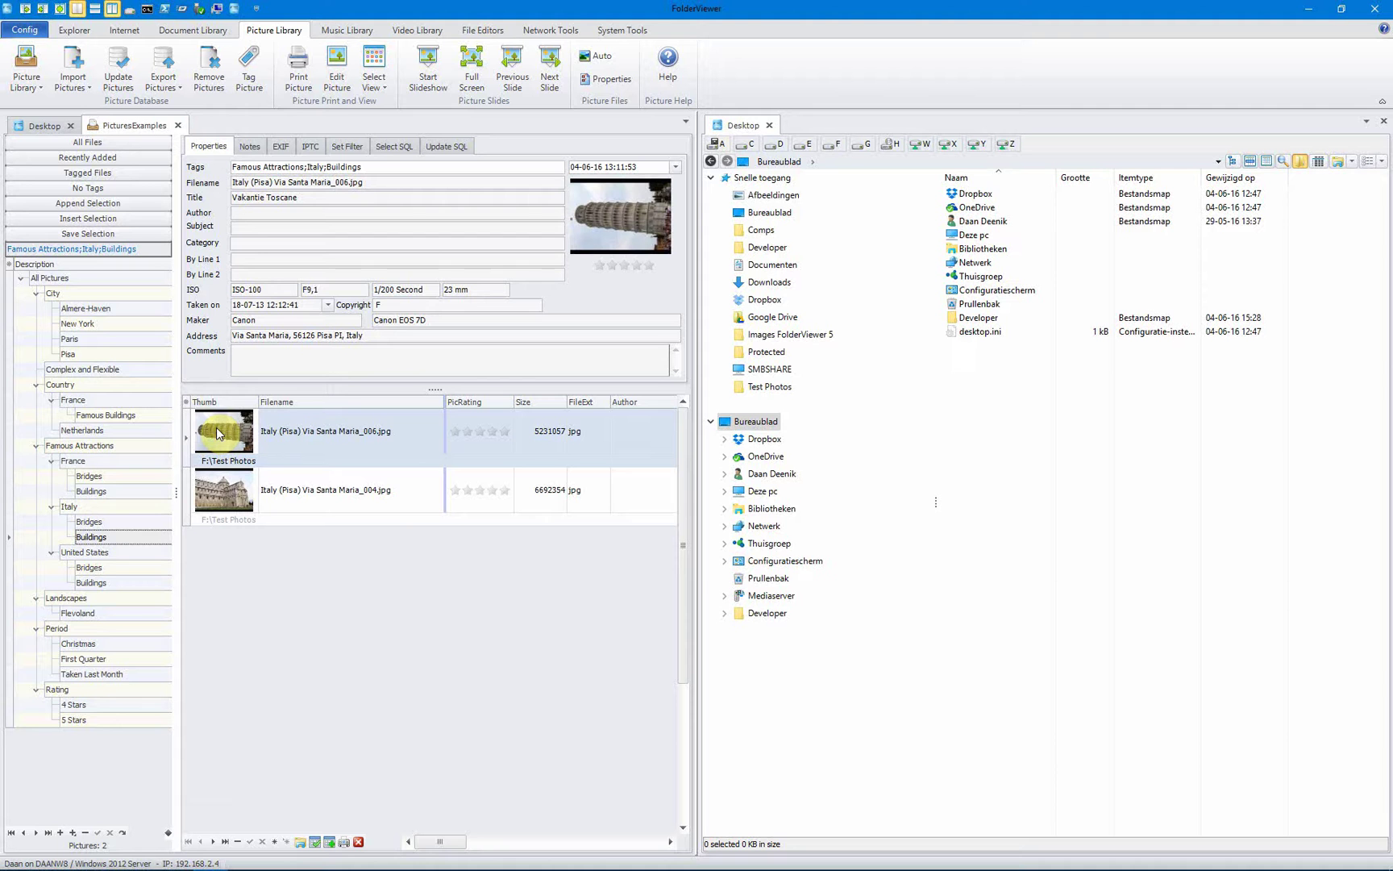
Filter to Italy Buildings, open Via Santa Maria_006 in ImageViewer, and show it on the map.
click(119, 538)
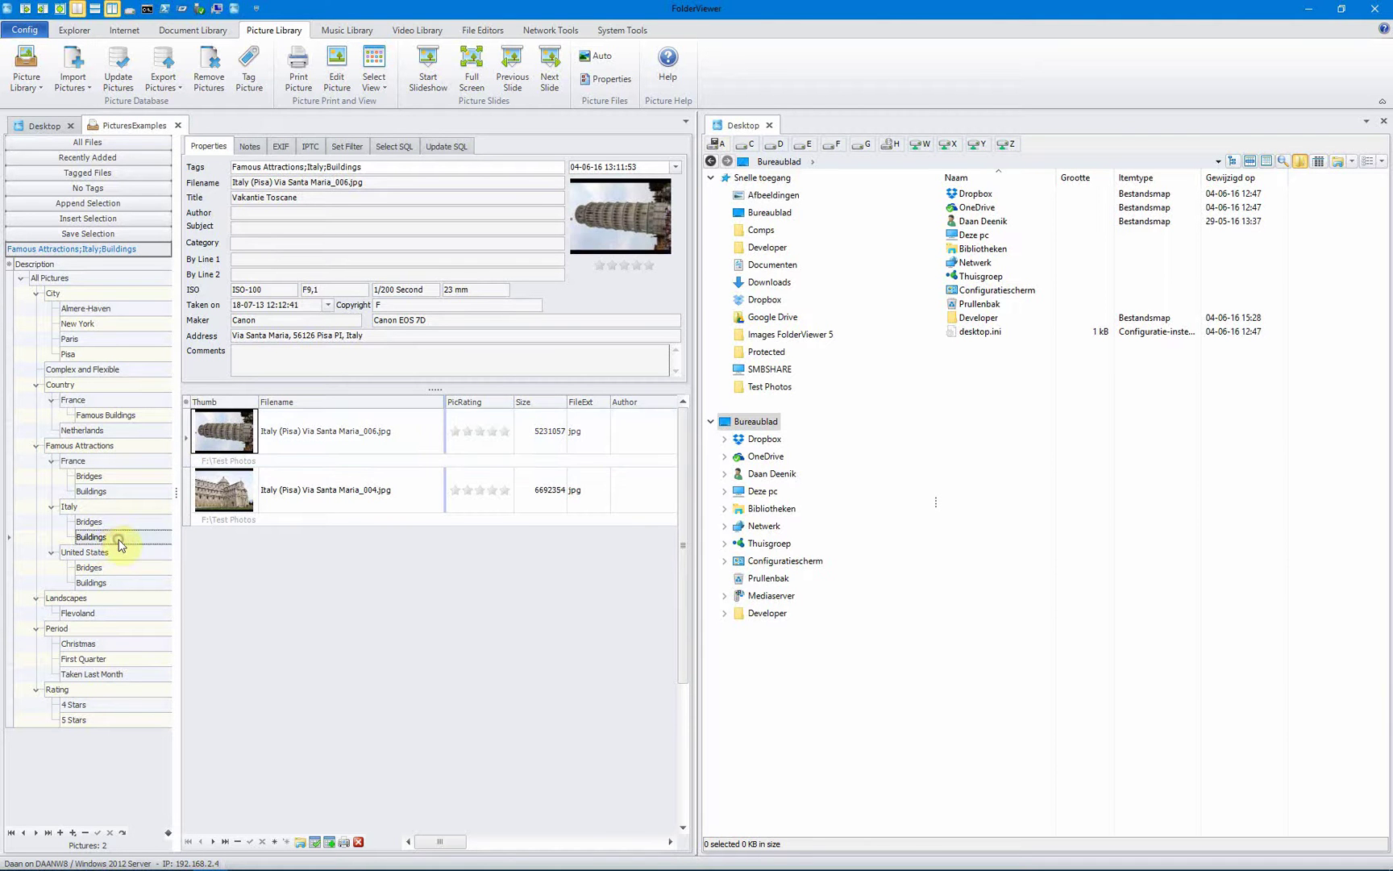
click(224, 436)
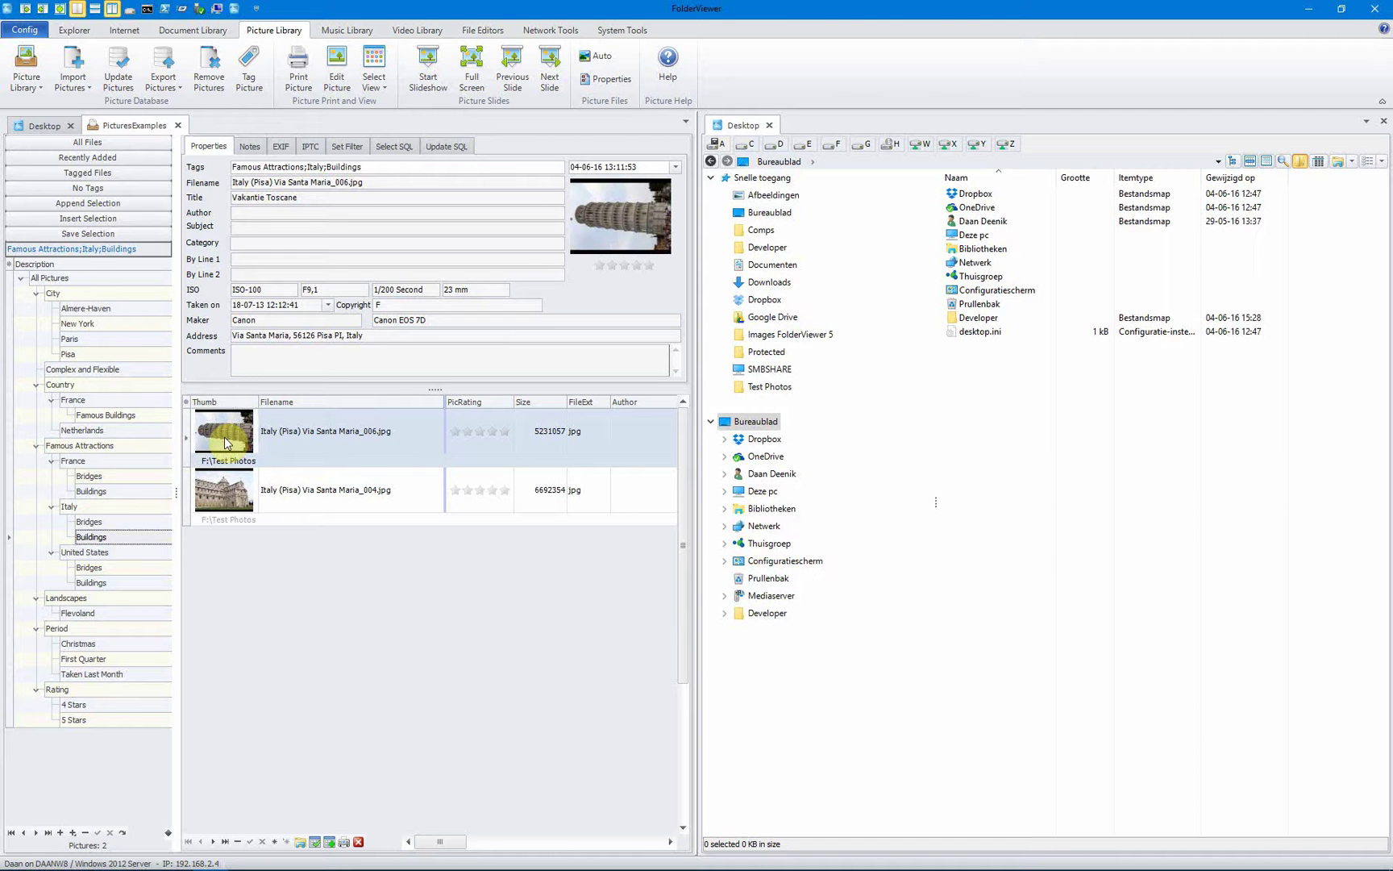
double_click(224, 436)
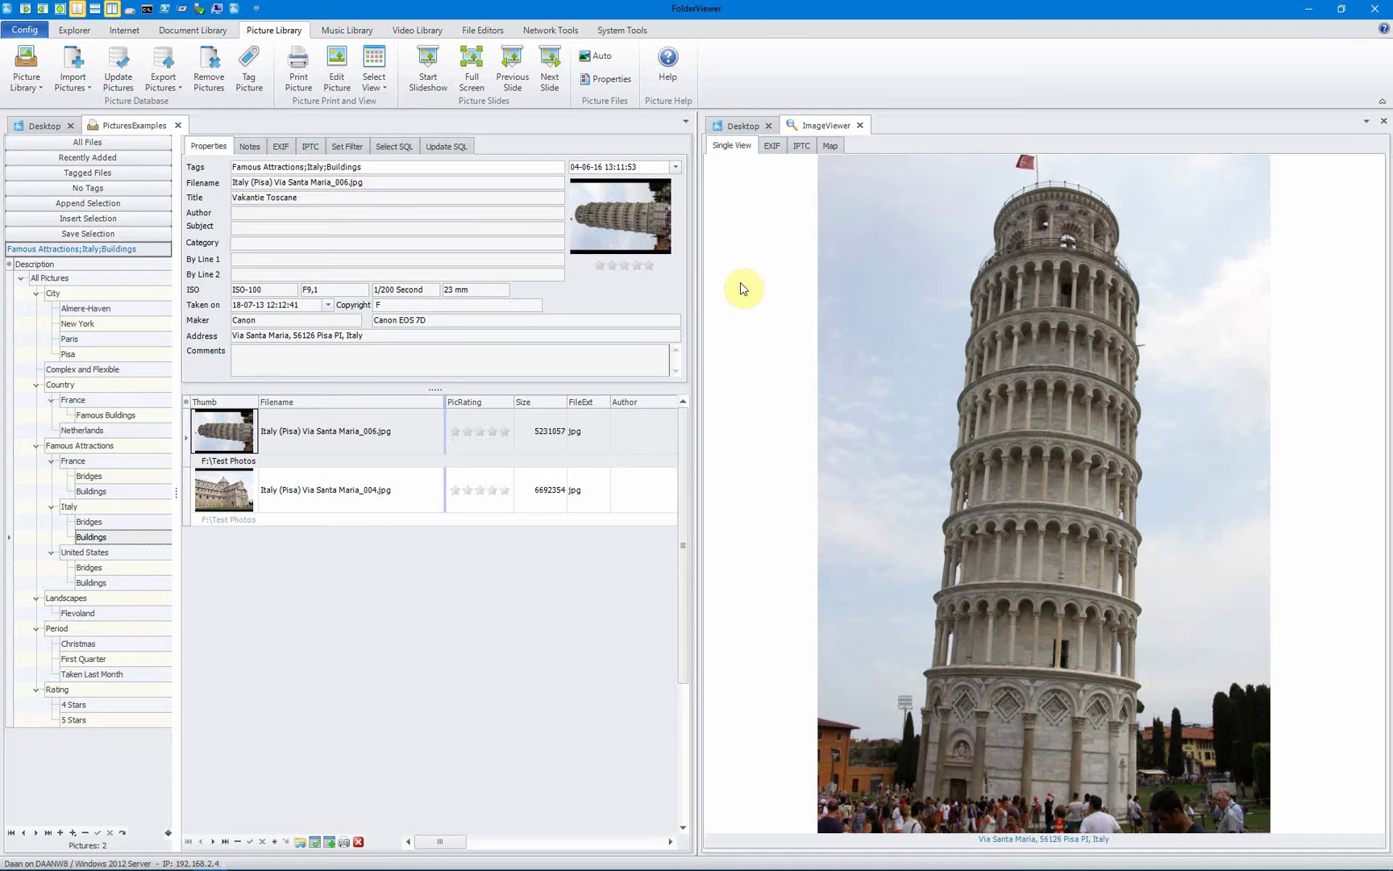
click(830, 147)
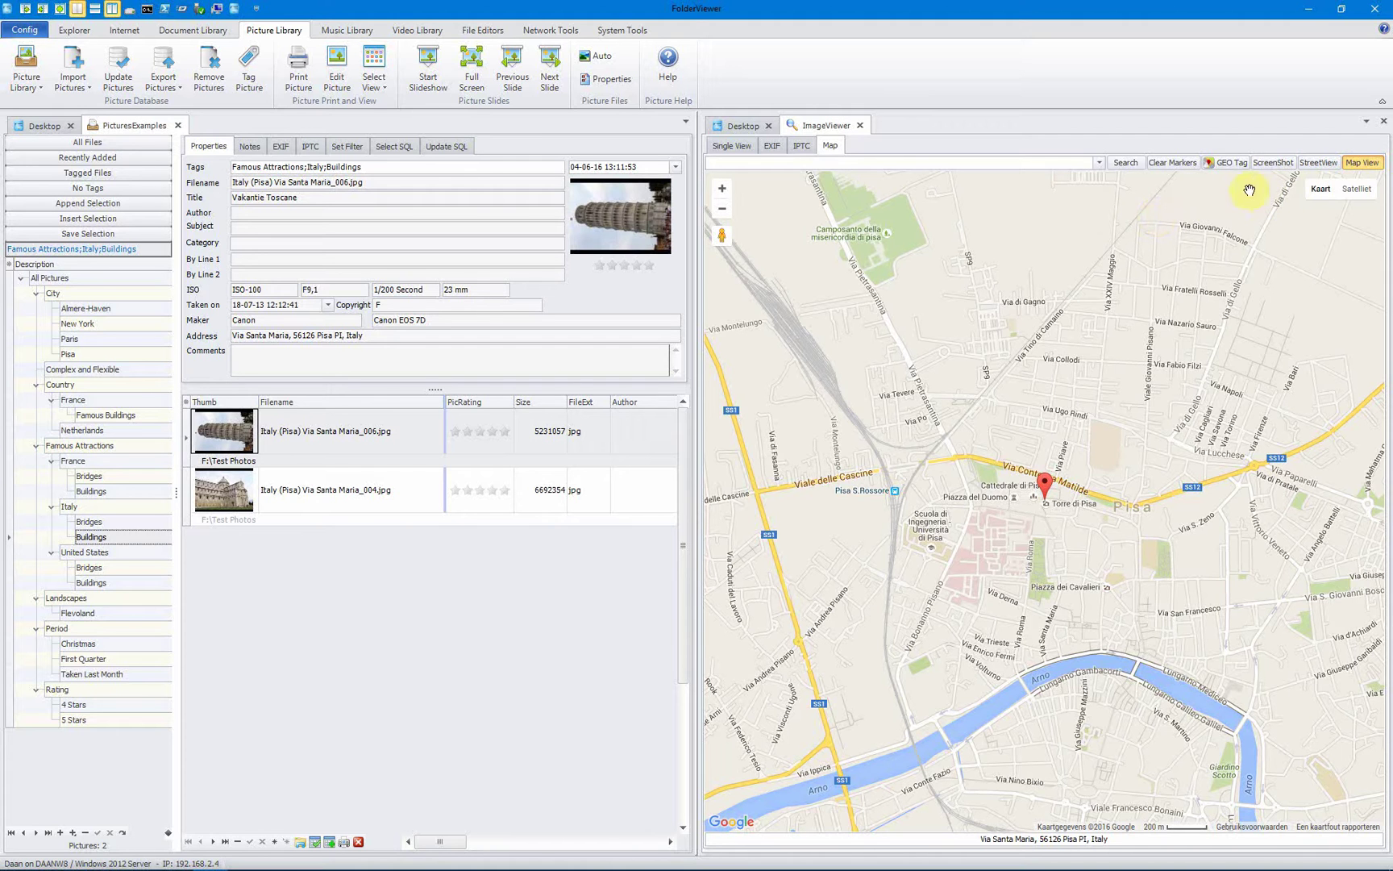
Switch to Street View and look down over the Pisa rooftops toward the Duomo.
click(1309, 167)
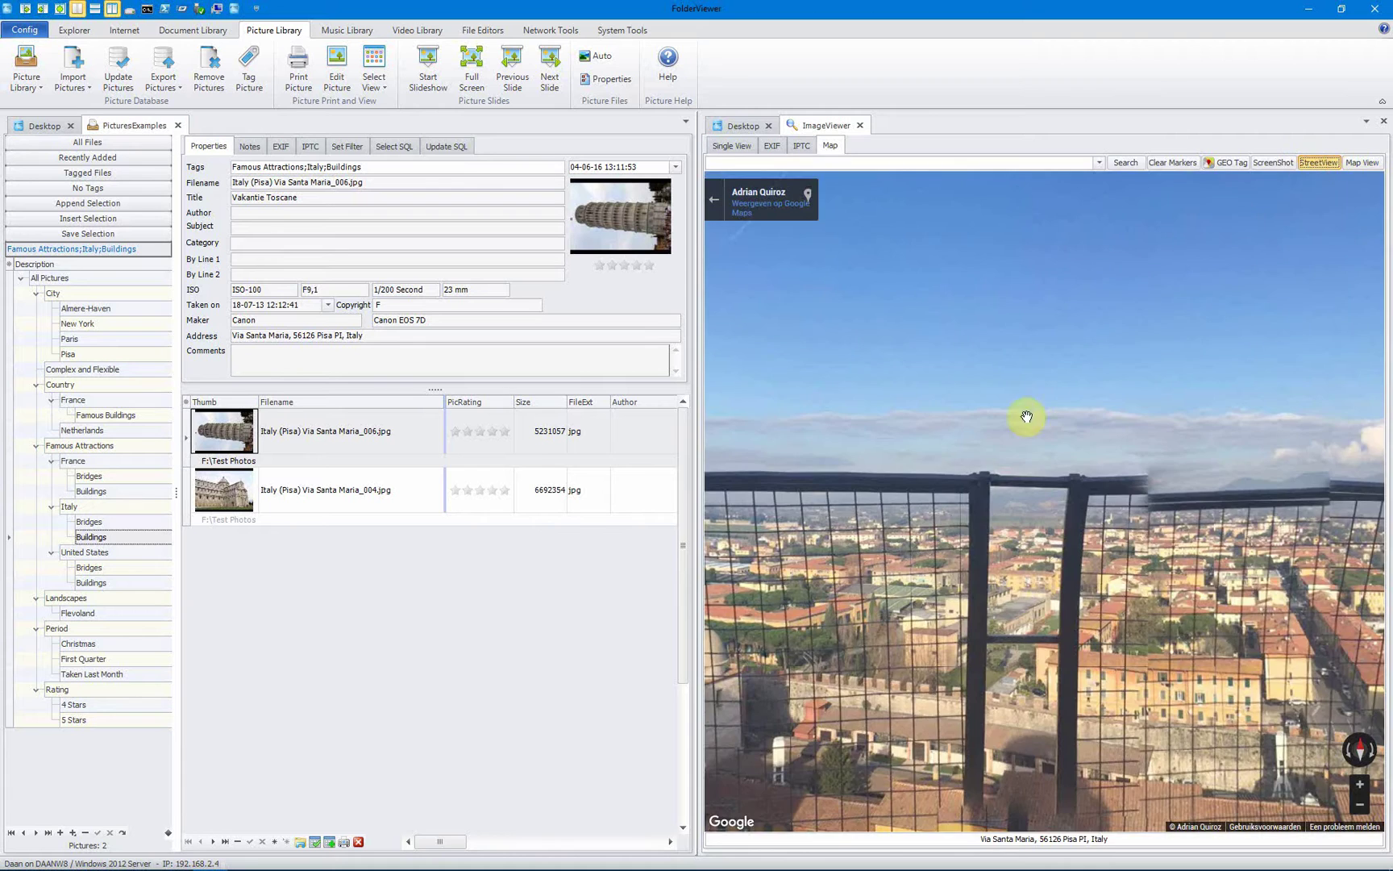
drag(933, 476, 1092, 343)
drag(915, 394, 1110, 361)
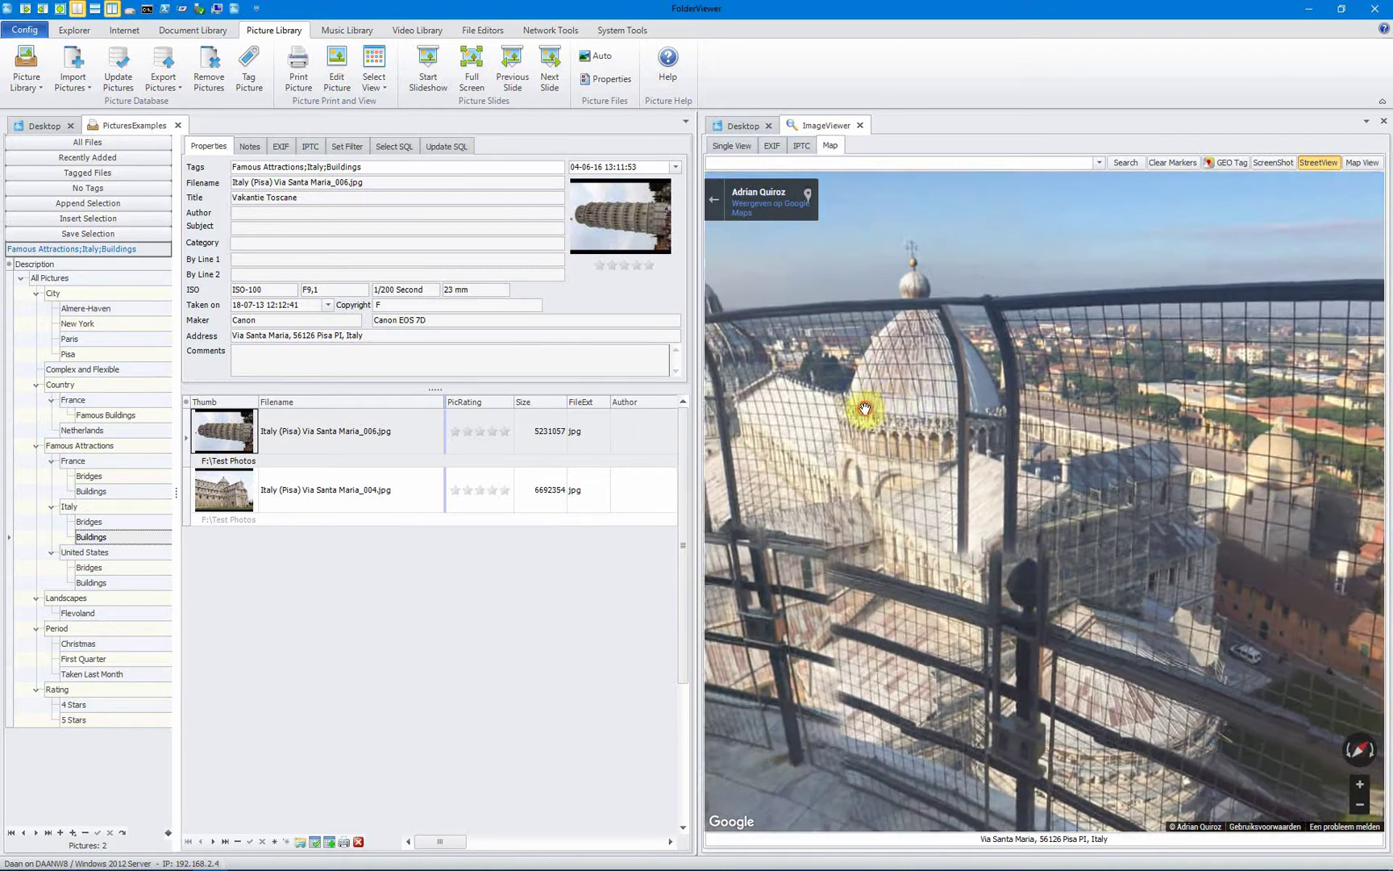
drag(883, 404, 1212, 386)
Pan around the bell chamber and railing, then zoom in on the city view.
drag(833, 387, 1017, 399)
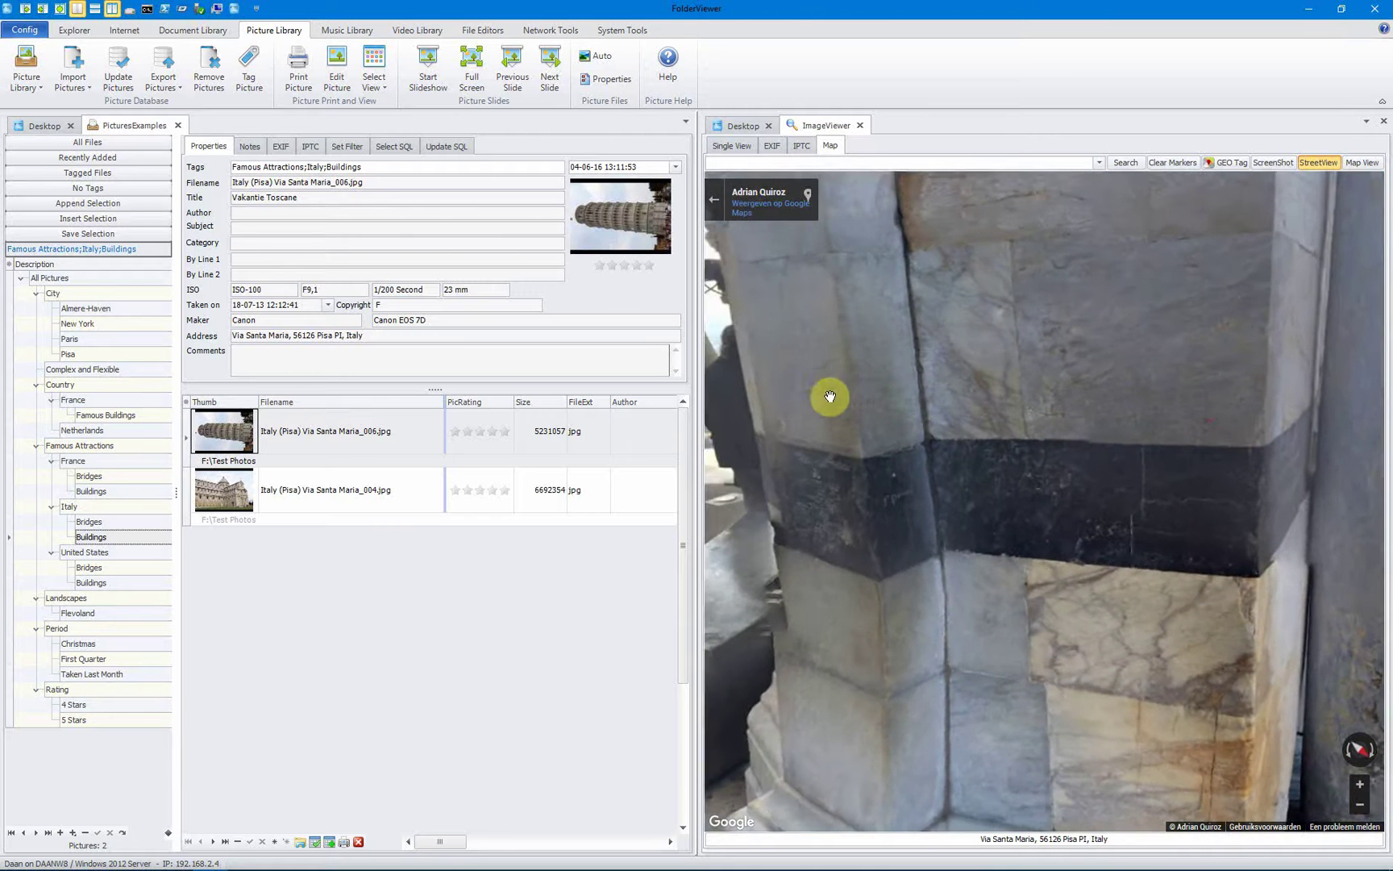
drag(831, 397, 1095, 420)
drag(849, 407, 1101, 380)
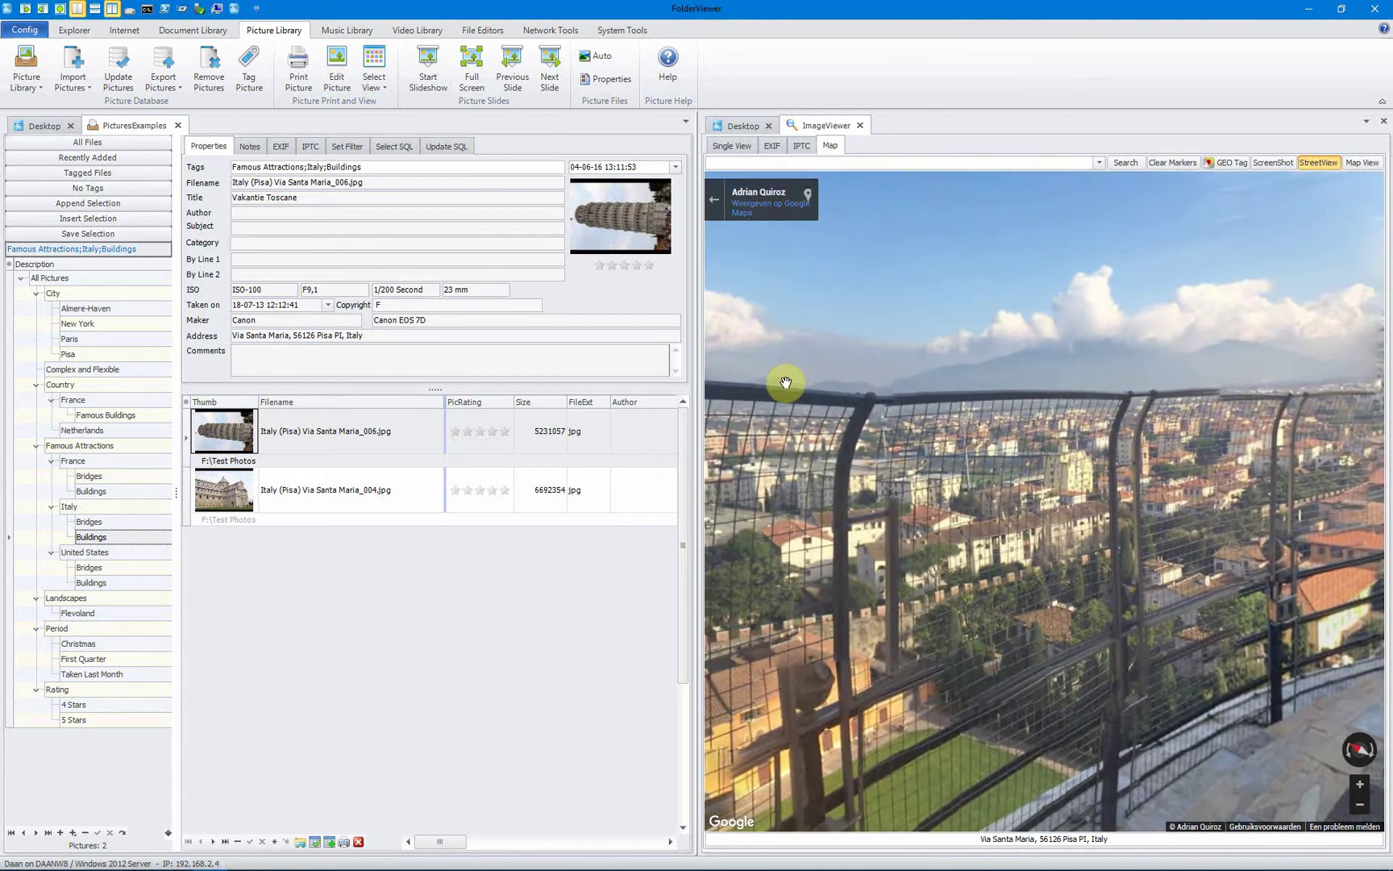
drag(786, 382, 1005, 565)
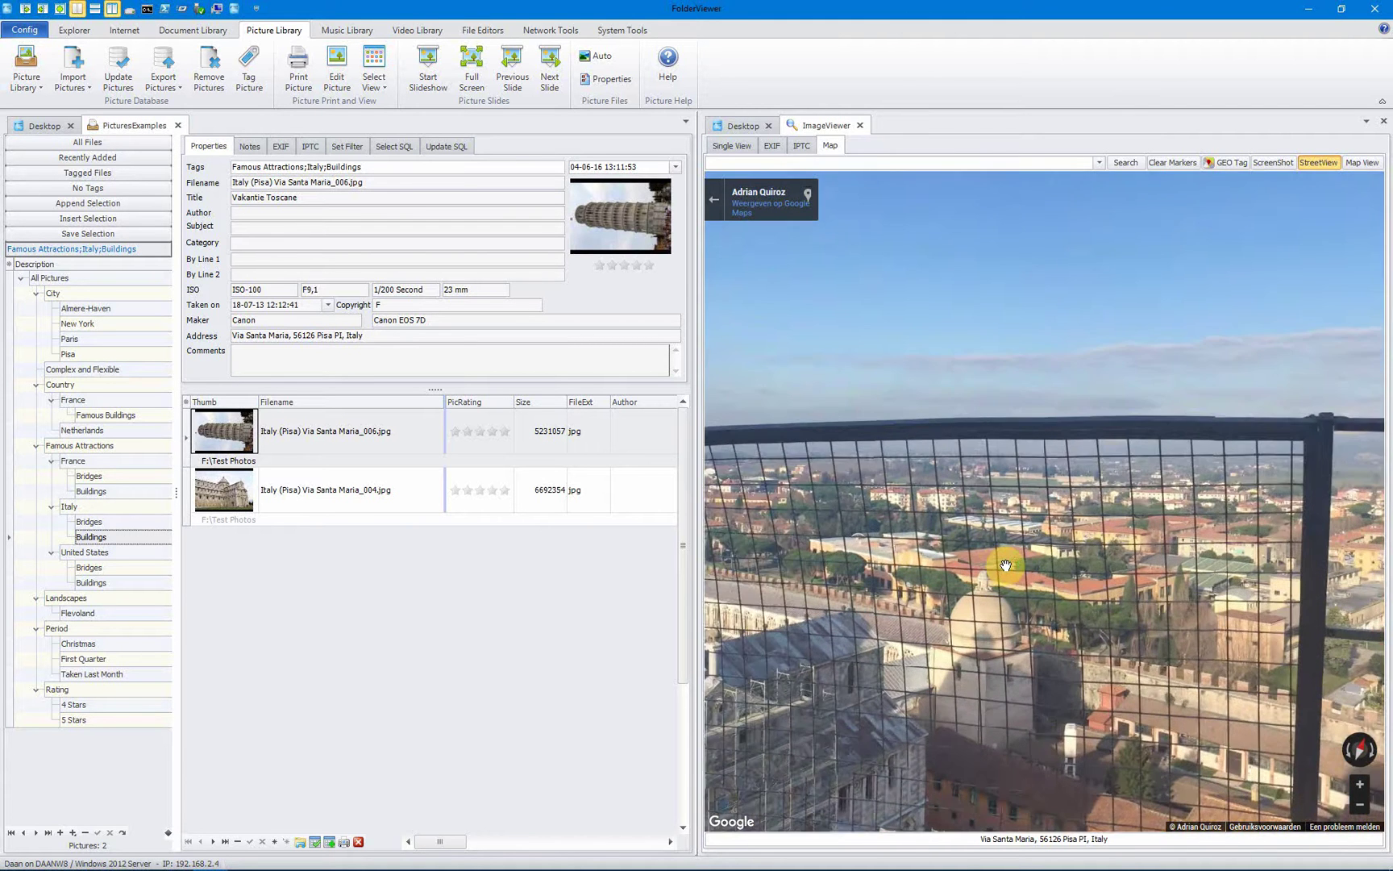
scroll(1005, 565, up, 3)
scroll(1006, 565, up, 1)
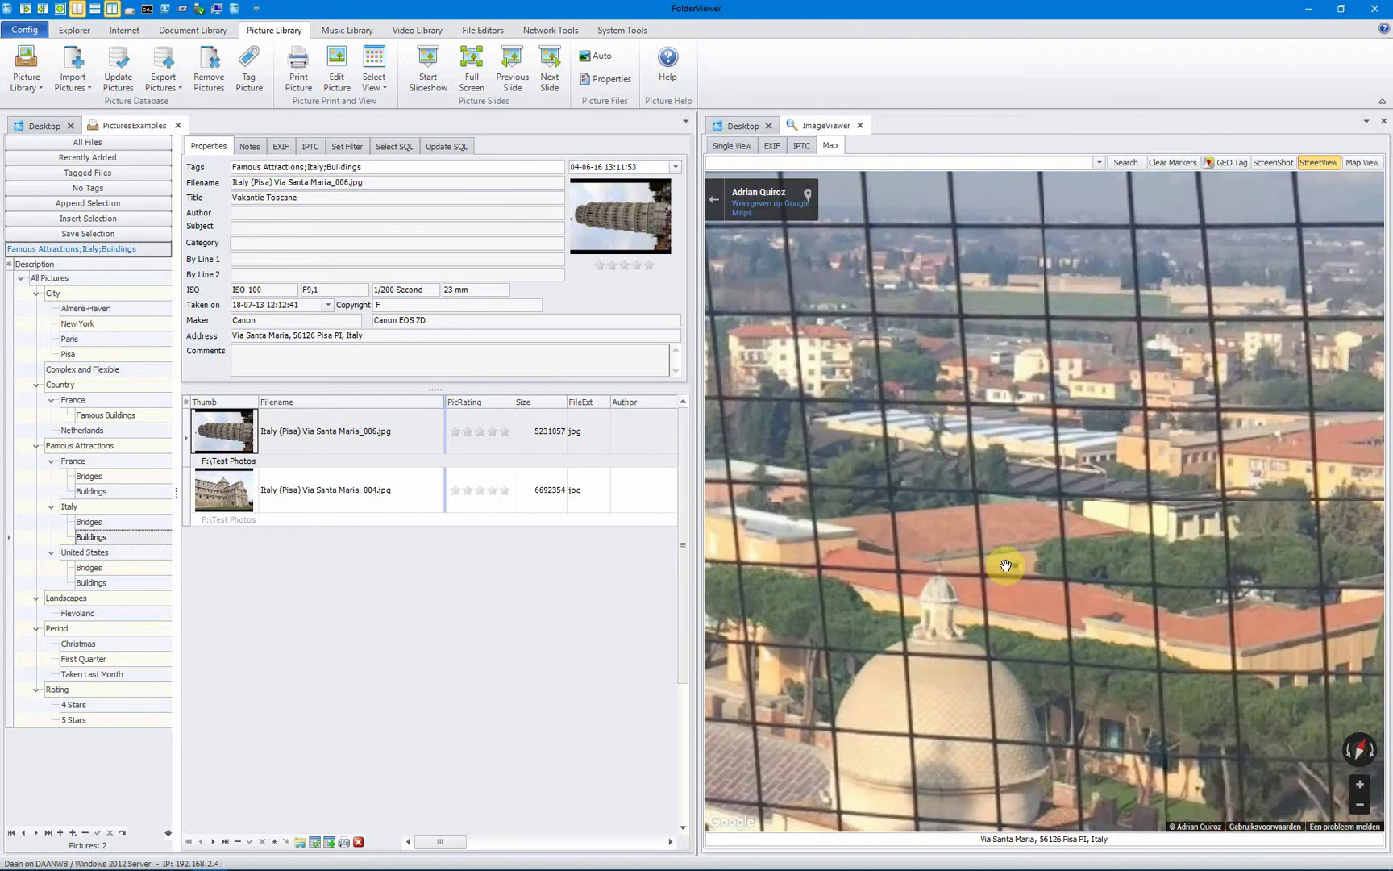
scroll(1005, 565, up, 1)
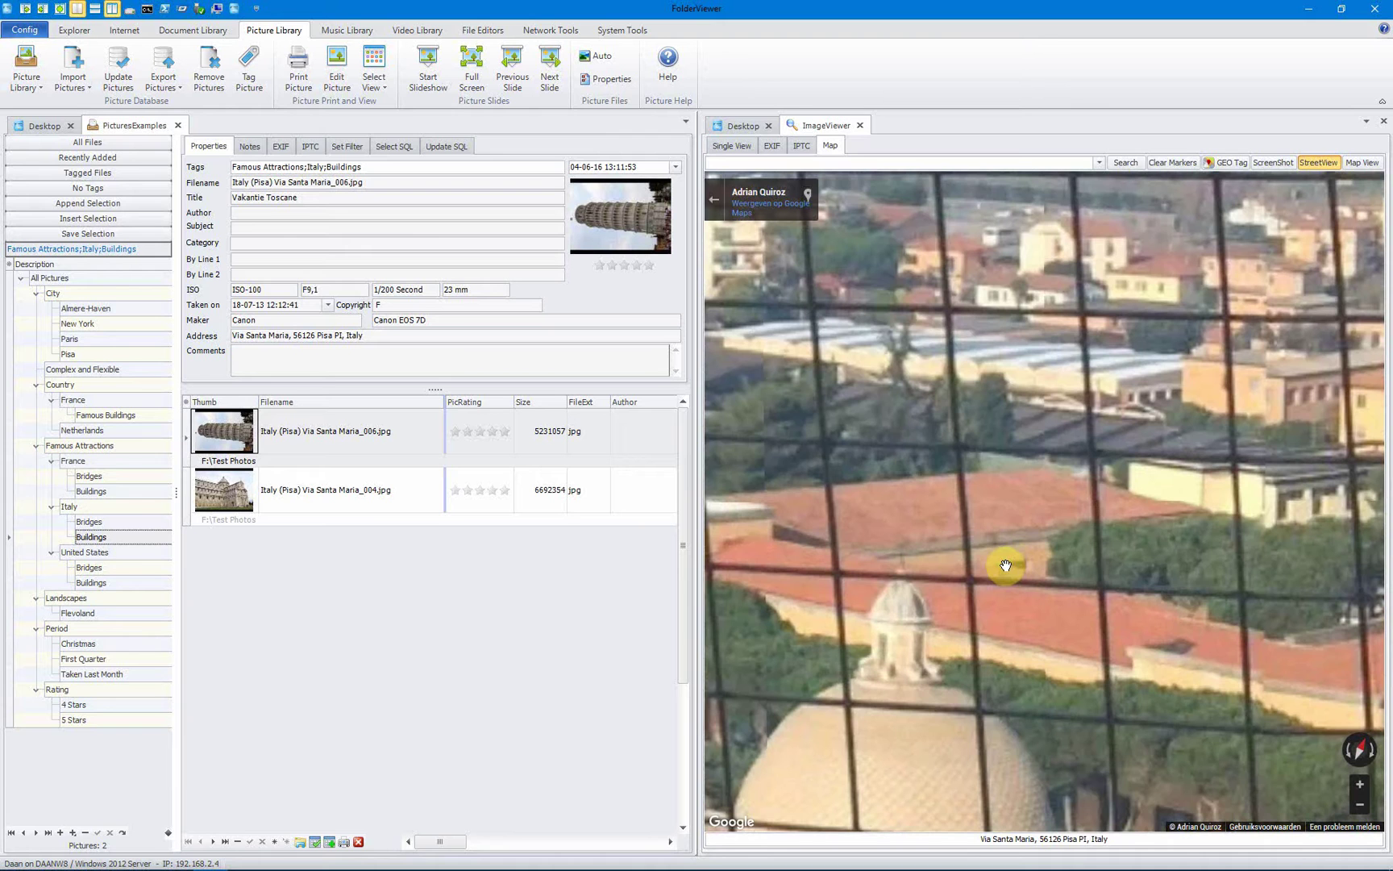